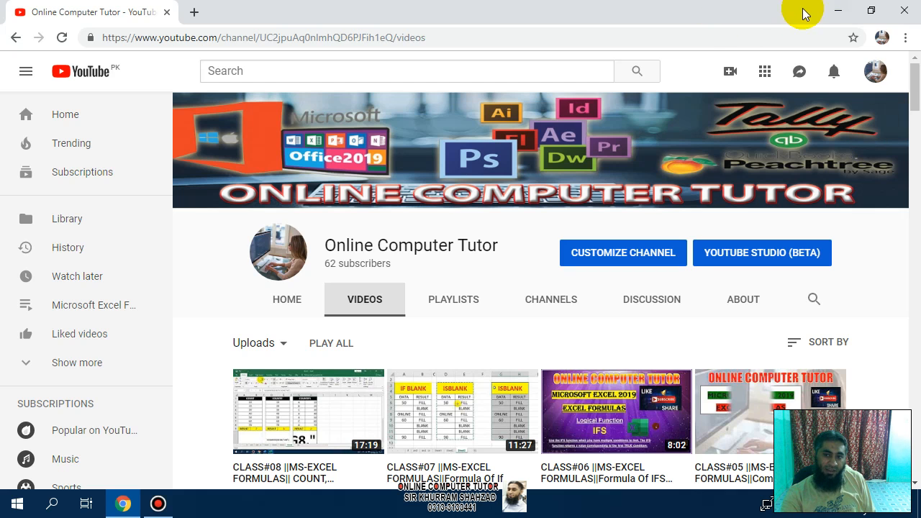
Leave the browser for the desktop, open Excel with a blank workbook and select cell B1.
left_click(837, 10)
left_click(101, 106)
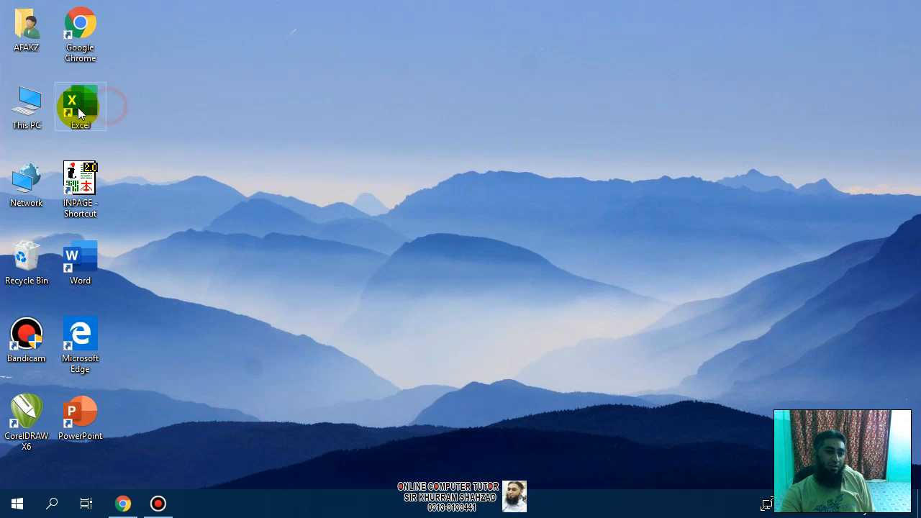
double_click(80, 113)
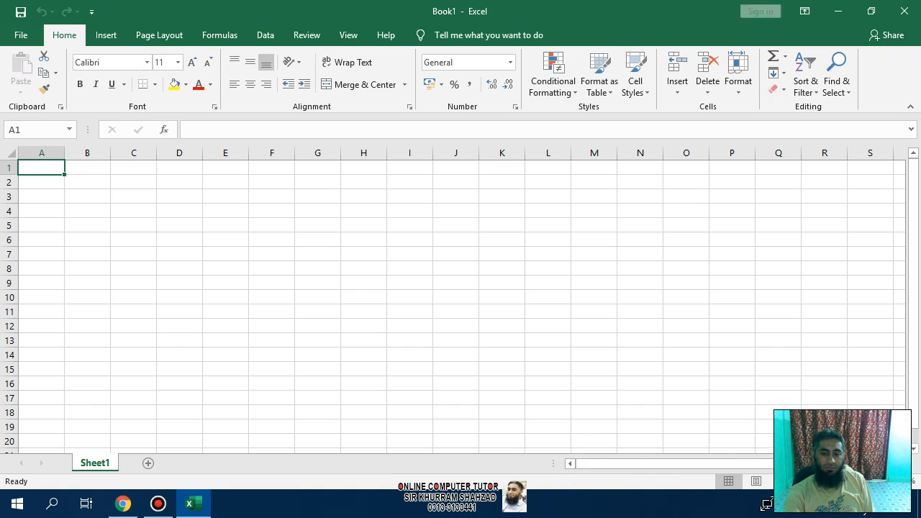
scroll(243, 339, "up", 5)
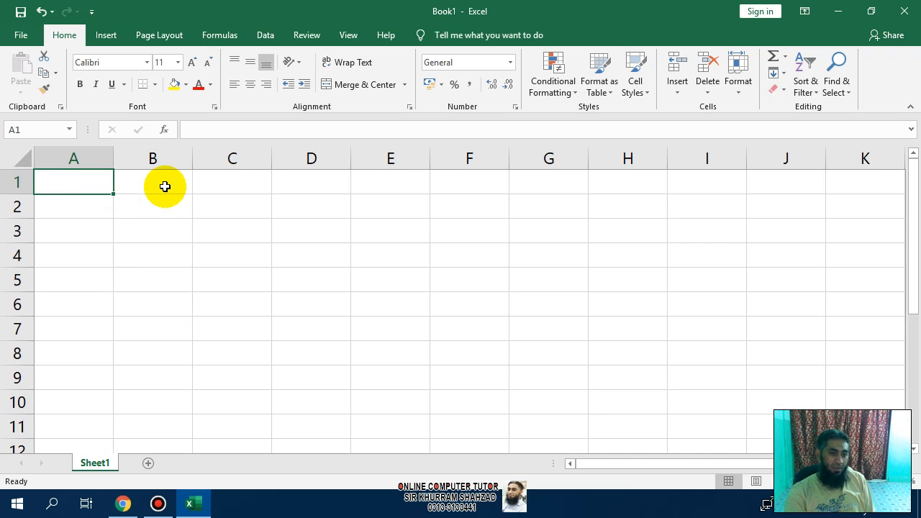
left_click(137, 183)
type("c")
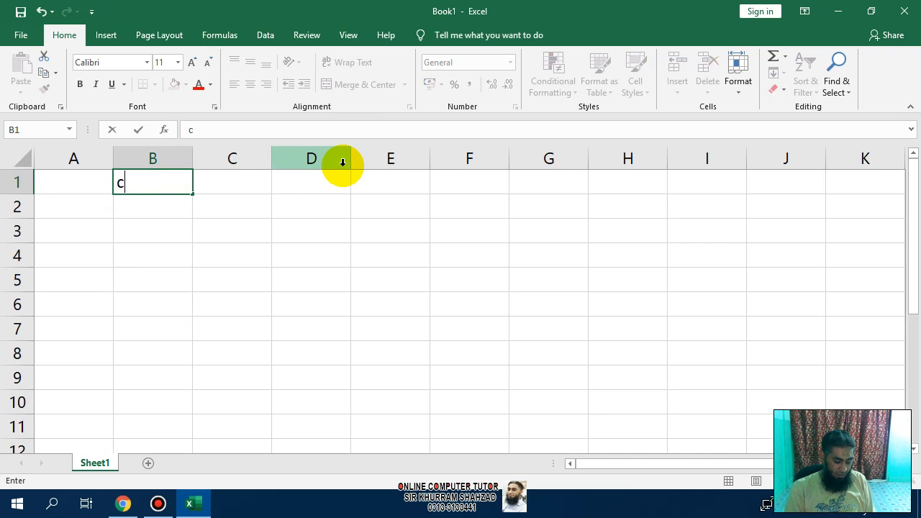
type("ountif")
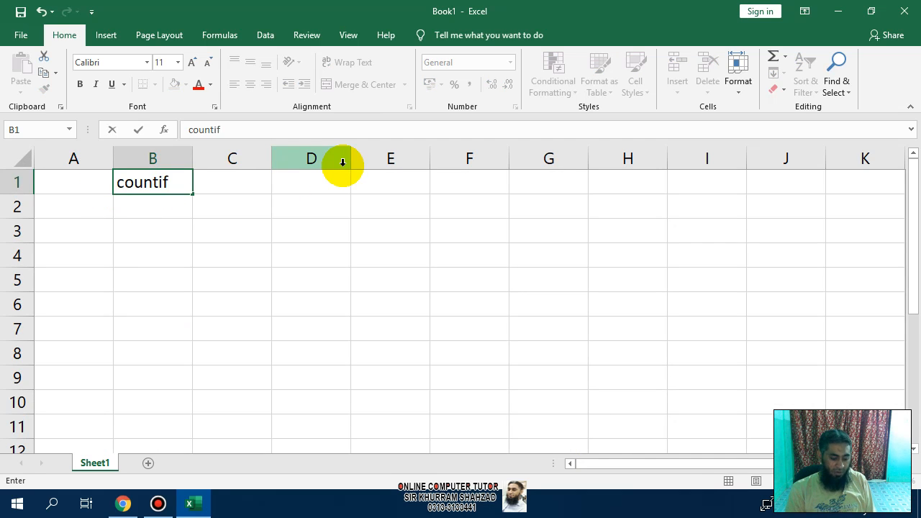
key("BackSpace")
key("BackSpace")
key("BackSpace")
key("BackSpace")
key("BackSpace")
key("BackSpace")
key("BackSpace")
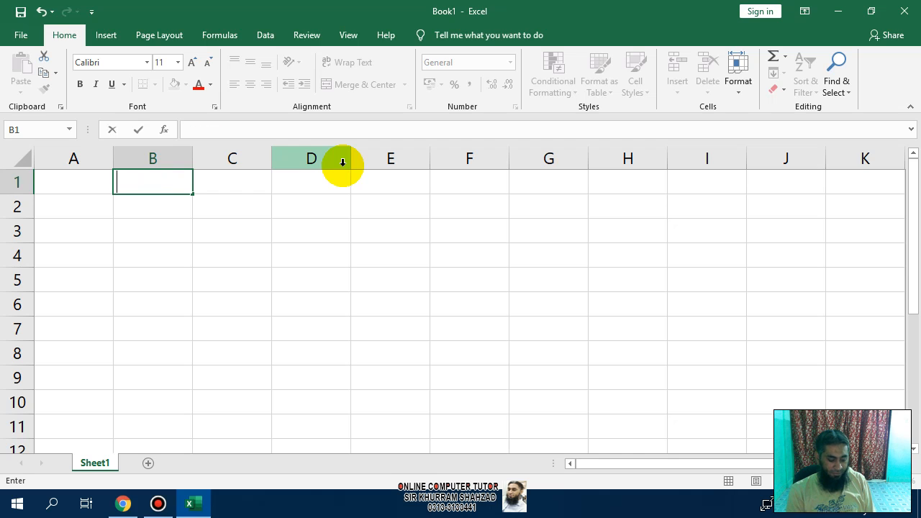
Enter the title "COUNTIF WITH NUMERIC CRITERIA" in cell B1.
type("COUNTIF ")
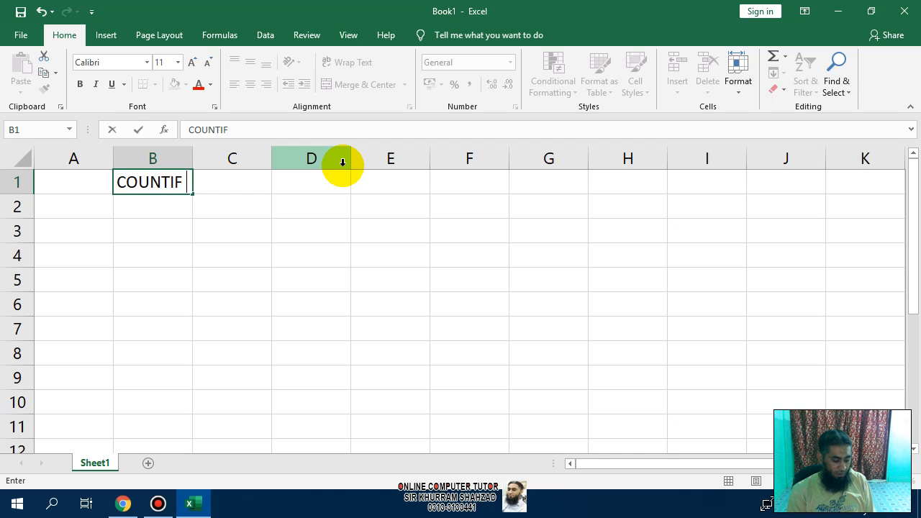
type("WITH ")
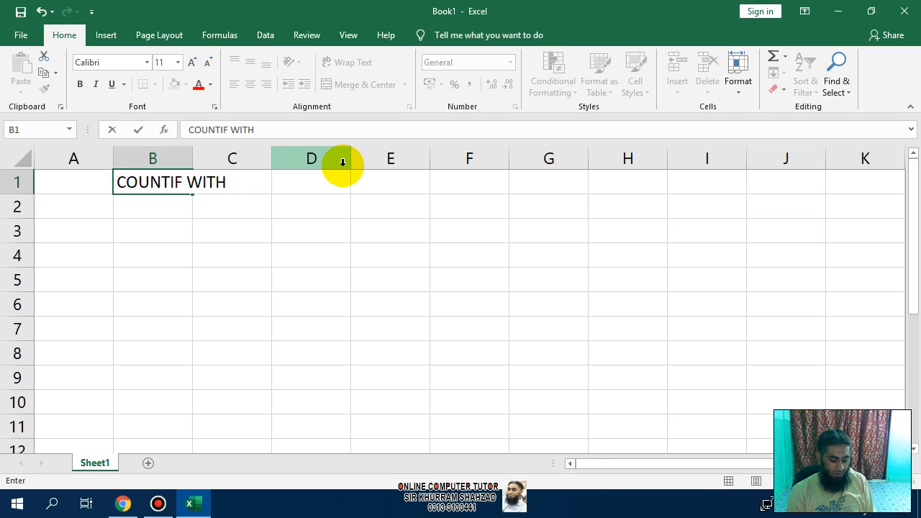
type("NUMERIC ")
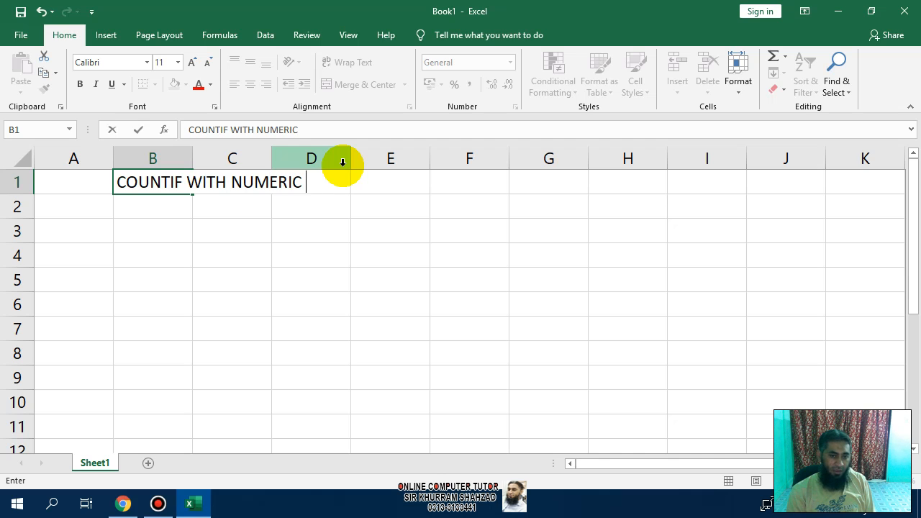
type("CRITER")
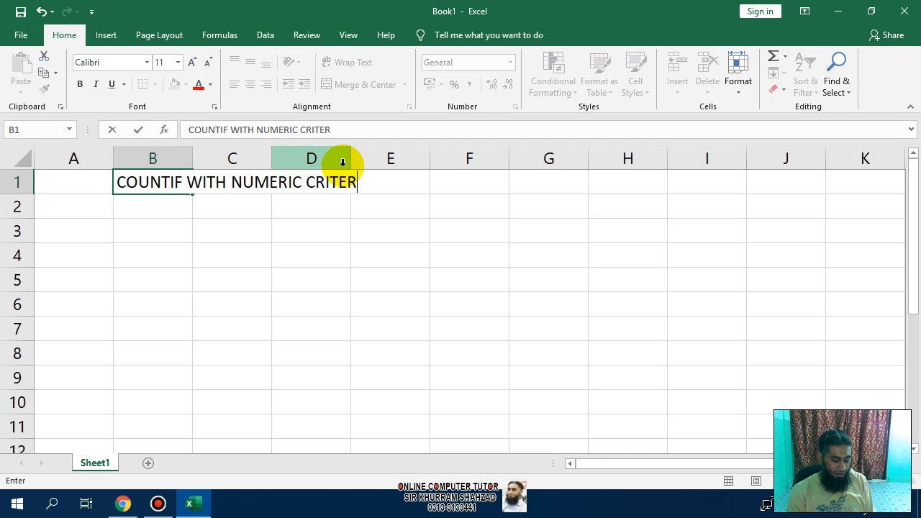
type("IA")
key("Return")
Merge and center cells B3 and C3 below the title.
key("Down")
key("Down")
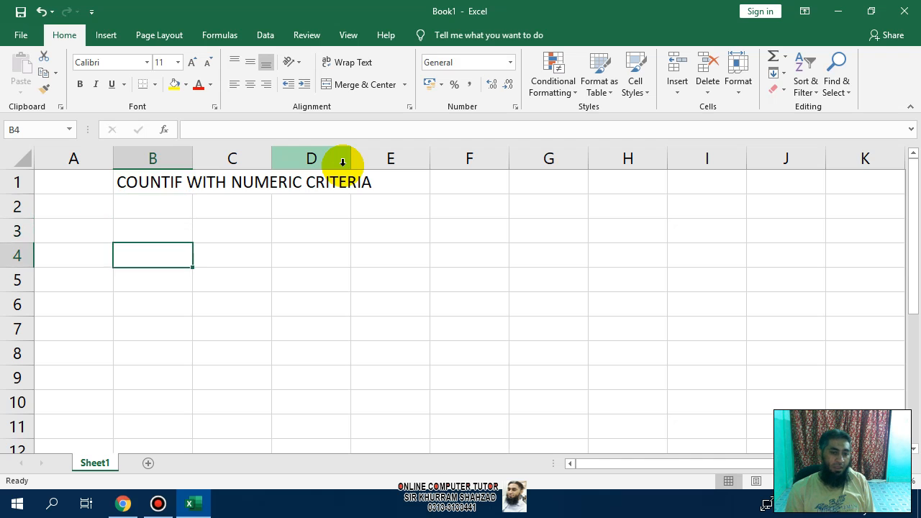
key("Up")
key("shift+Right")
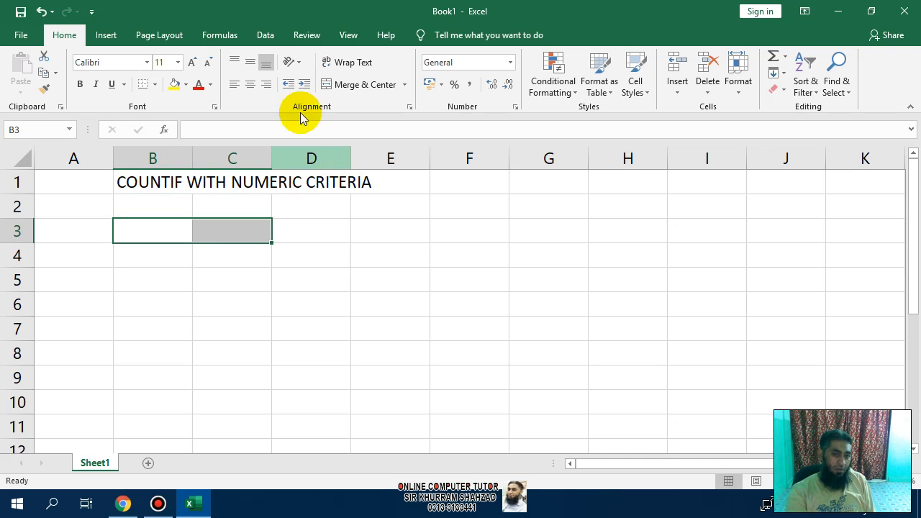
left_click(325, 84)
Copy the merged B3:C3 cell to rows 4 through 8 so each row has one merged cell across B and C.
key("ctrl+c")
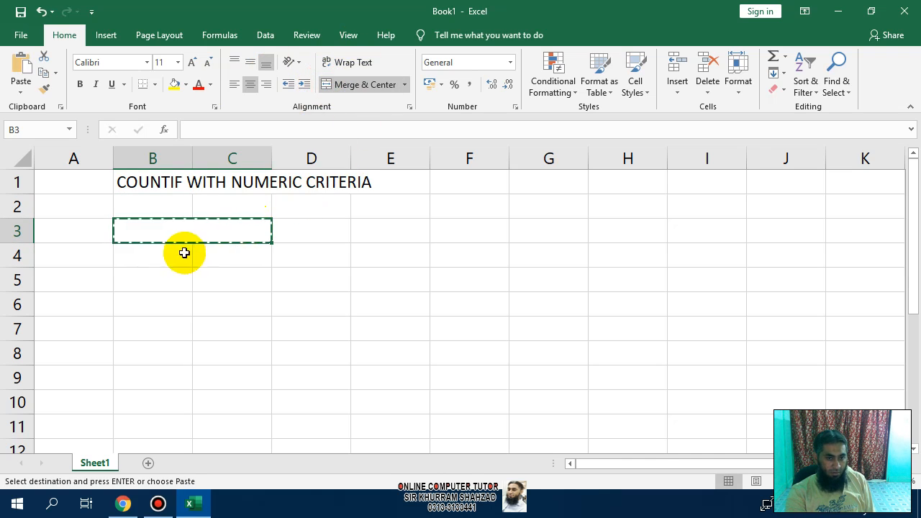
left_click(160, 256)
key("shift+Right")
key("shift+Down")
key("shift+Down")
key("shift+Down")
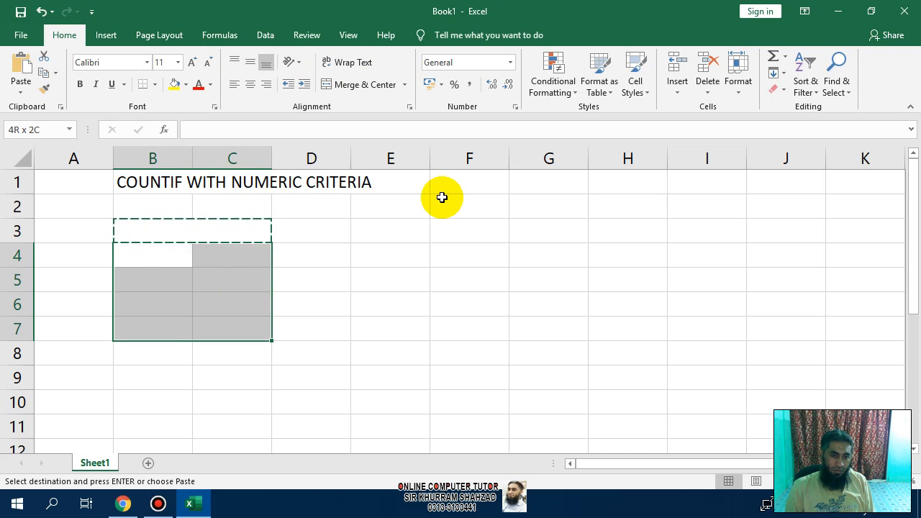
key("shift+Down")
key("ctrl+v")
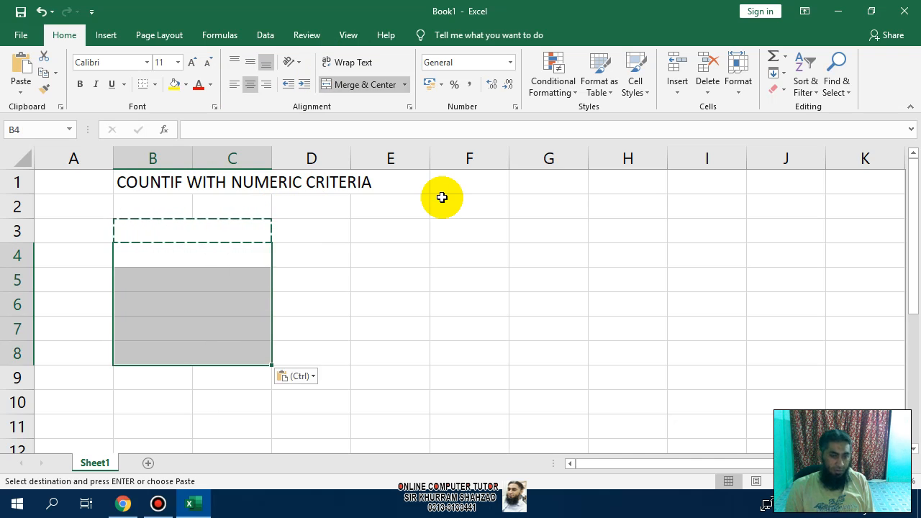
key("Escape")
Enter the label "RESULT" in cell B9.
key("Down")
key("Down")
key("Down")
key("Down")
key("Down")
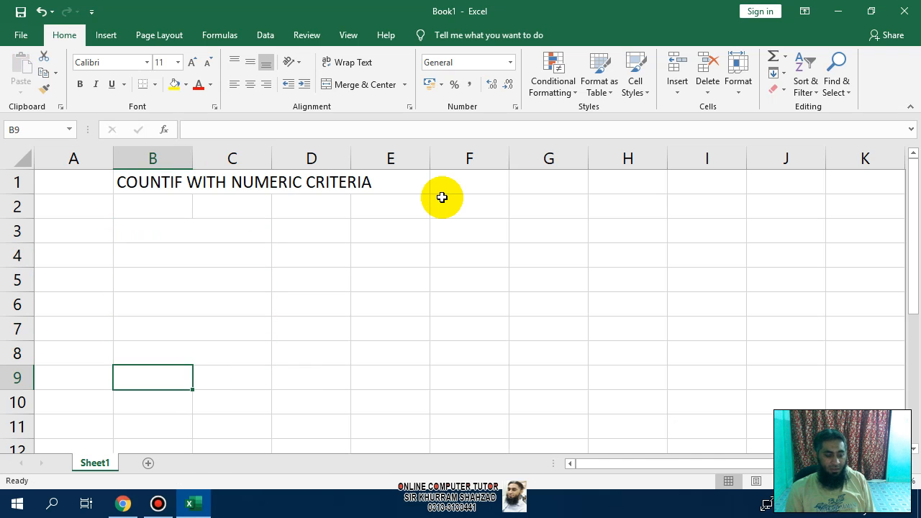
type("RESU")
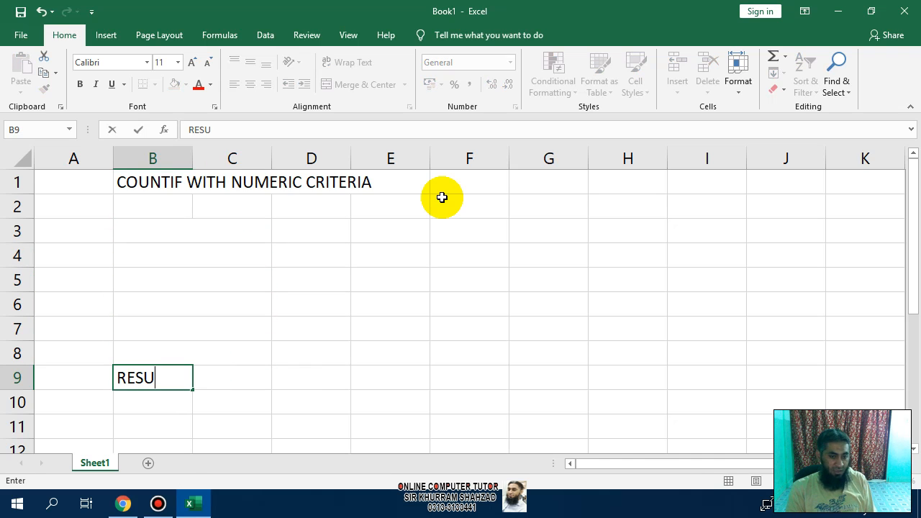
type("LT")
key("Return")
Format the range B3:C9 as bold and middle-aligned with all borders, and reselect the merged cell B3.
key("Up")
key("Up")
key("Up")
key("Up")
key("Up")
key("Up")
key("Up")
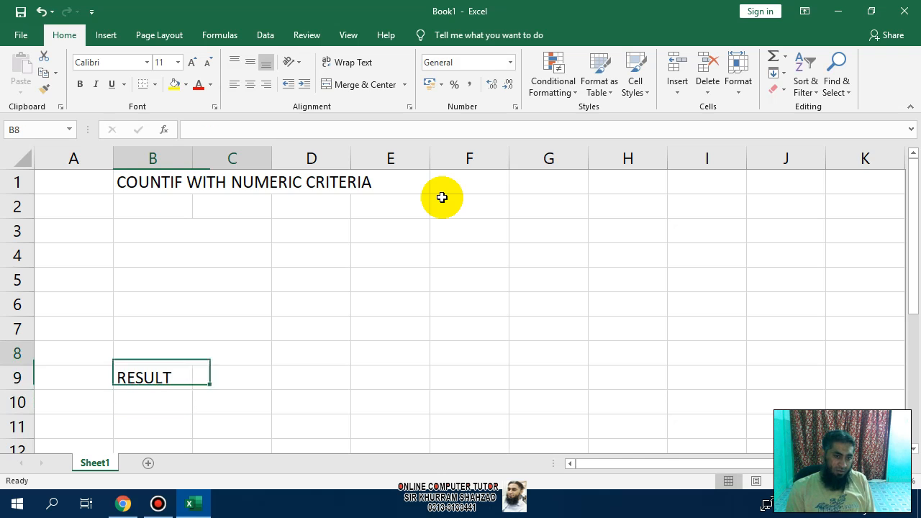
key("shift+Down")
key("shift+Down")
key("shift+Down")
key("shift+Down")
key("shift+Down")
key("shift+Down")
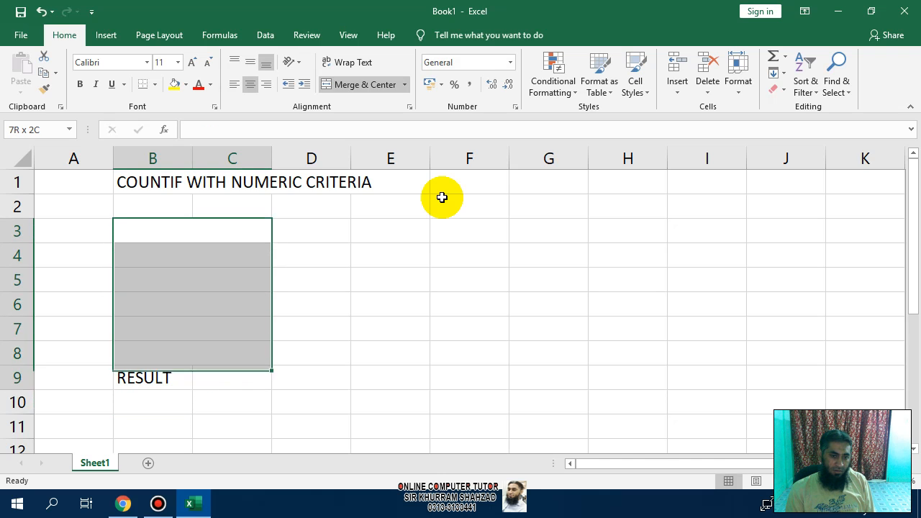
left_click(80, 84)
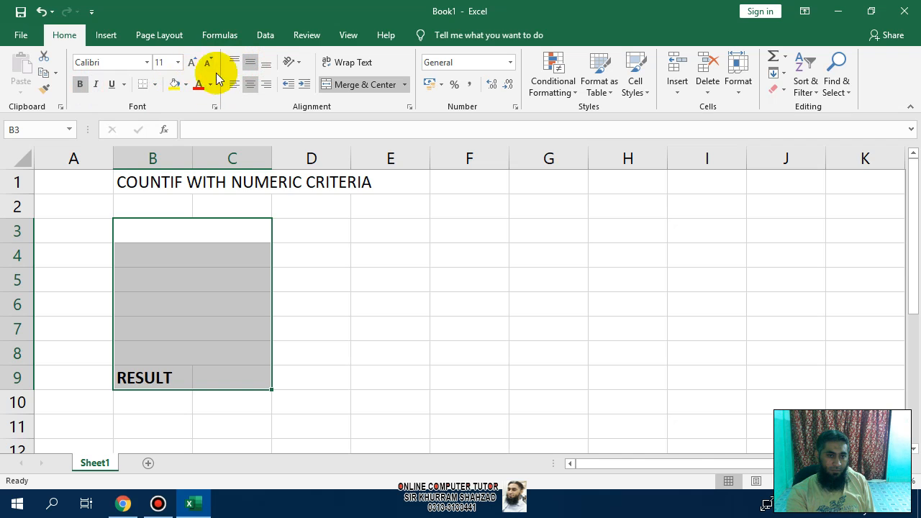
left_click(154, 85)
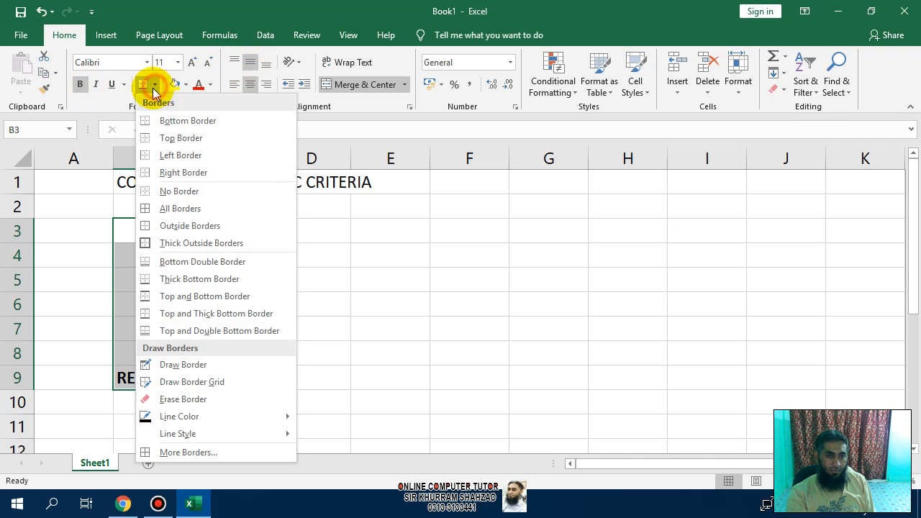
left_click(166, 208)
left_click(170, 226)
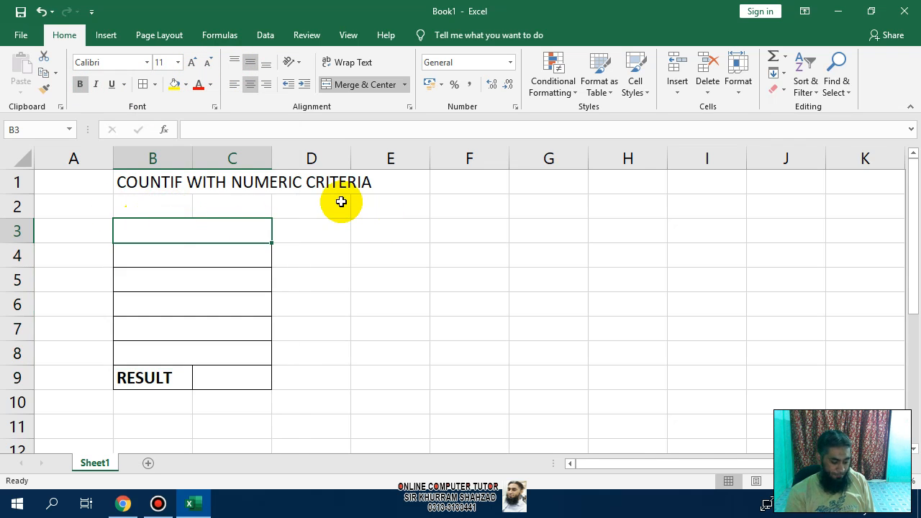
type("vL")
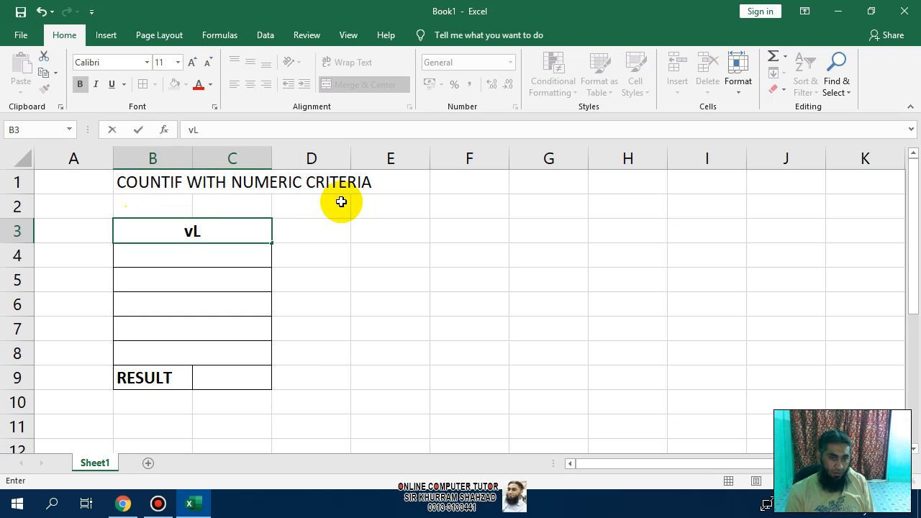
key("BackSpace")
key("BackSpace")
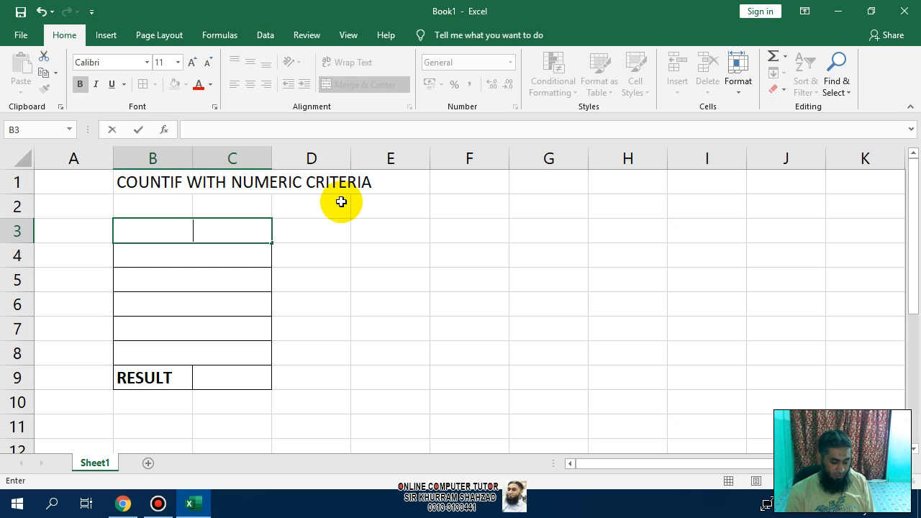
Enter the table heading "COUNTIF WITH SPECIFIC VALUE" in the merged cell B3.
type("COUNT")
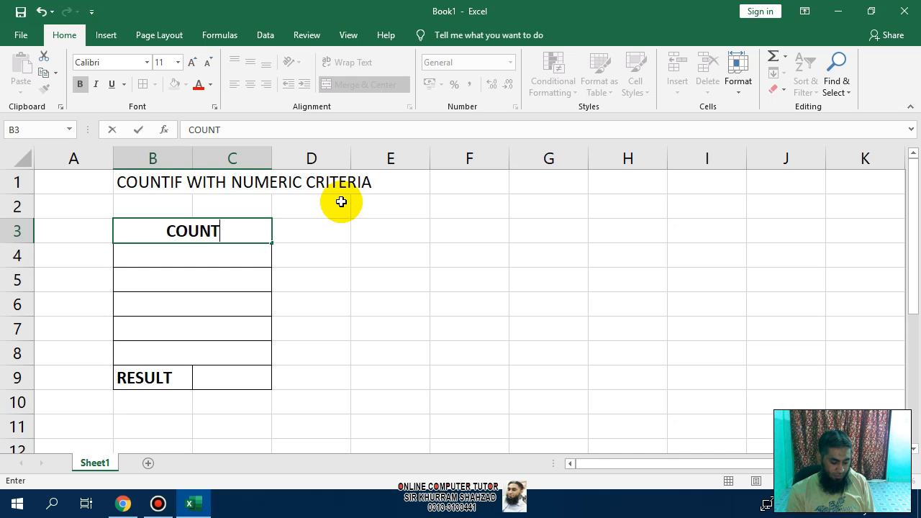
type("IF WIT")
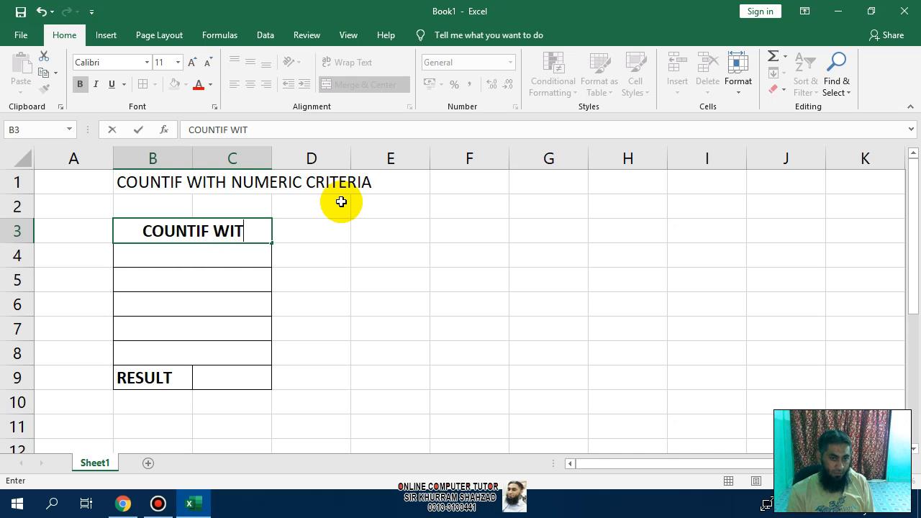
type("H SPEC")
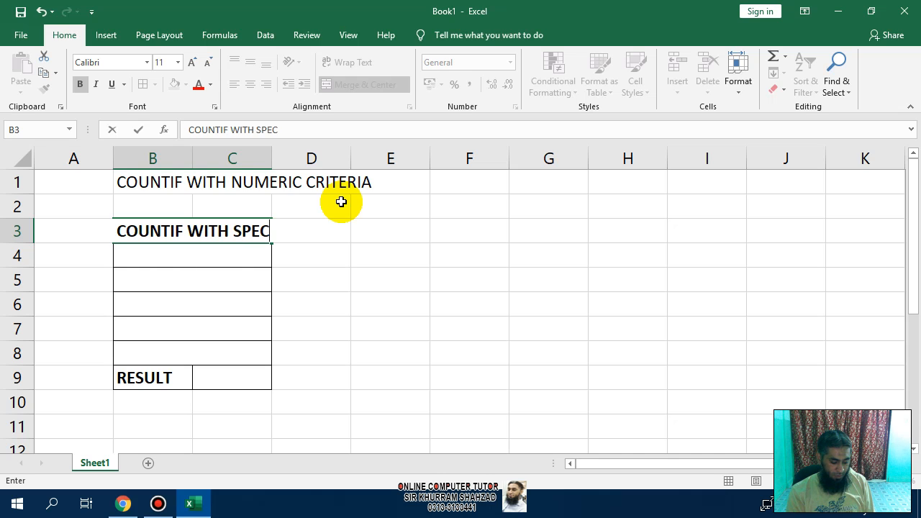
type("IFIC")
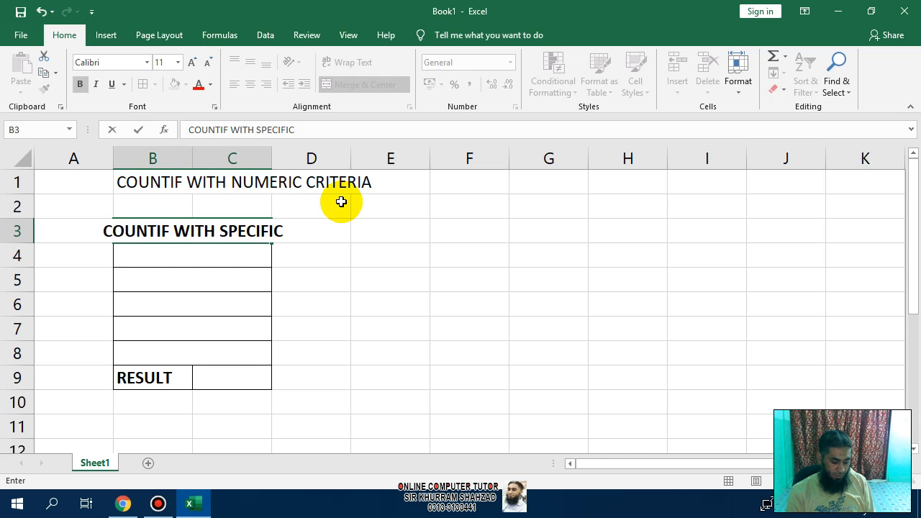
type(" VALUE")
left_click(341, 314)
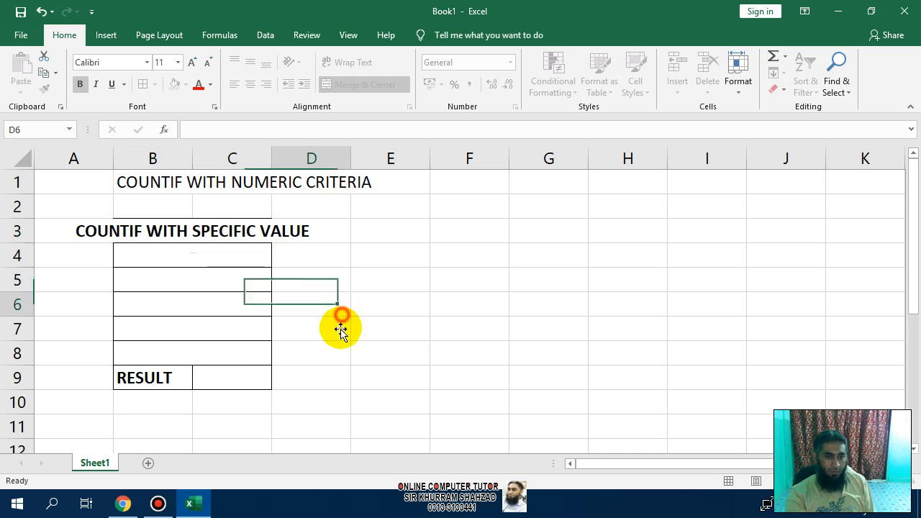
Fit the B3 heading inside its cell using a taller row 3, wrapped text and font size 9.
left_click(223, 234)
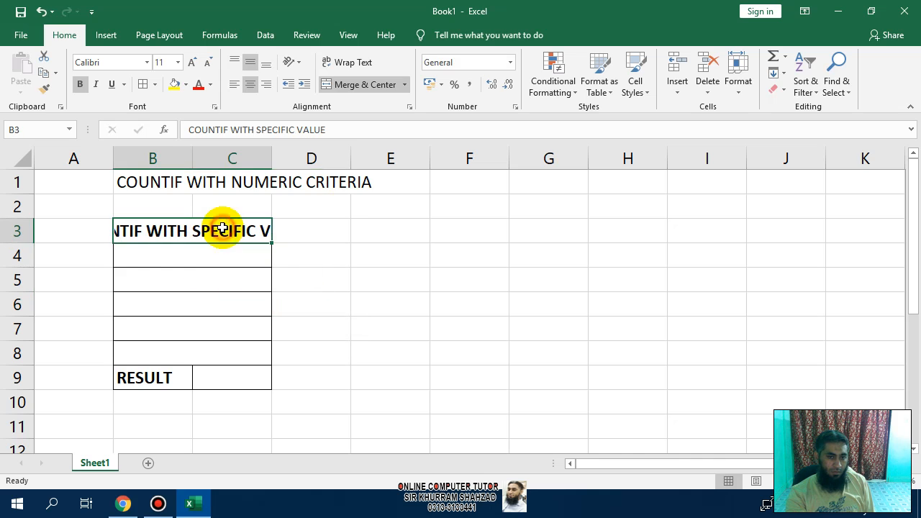
left_click(206, 63)
left_click(207, 64)
left_click(207, 64)
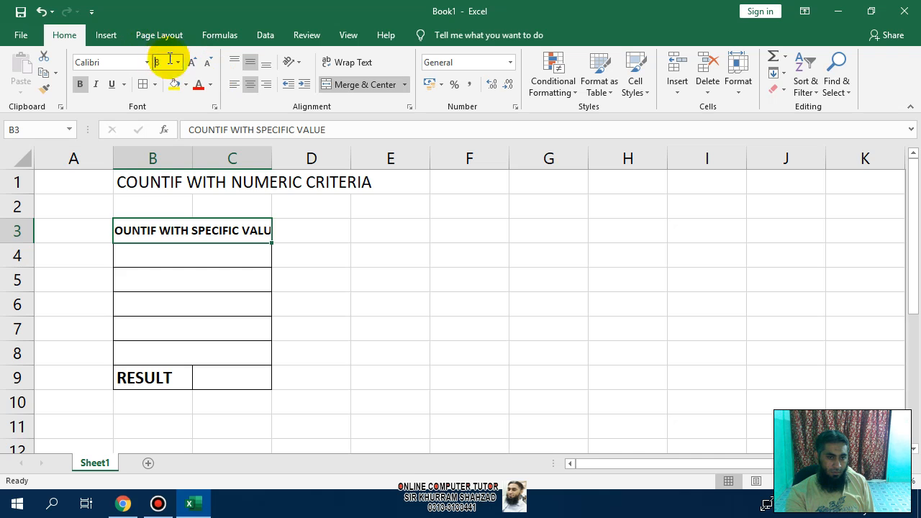
left_click_drag(24, 243, 25, 259)
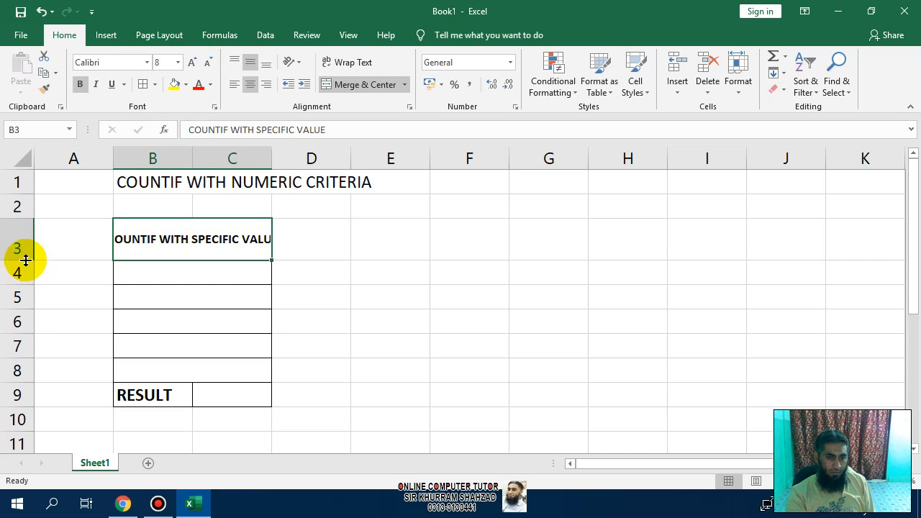
left_click(349, 61)
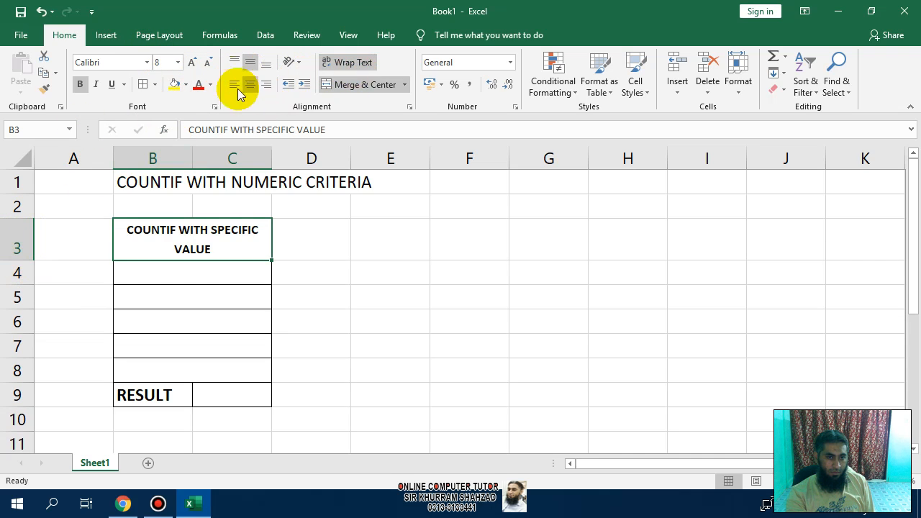
left_click(191, 63)
left_click(344, 370)
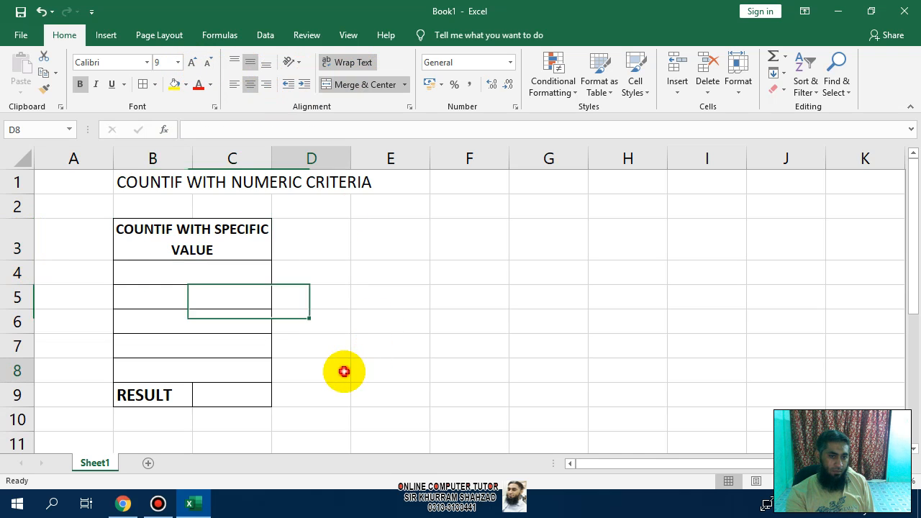
Fill the heading cell B3 and the result cells B9 and C9 with a light gold colour.
left_click(252, 228)
left_click(186, 85)
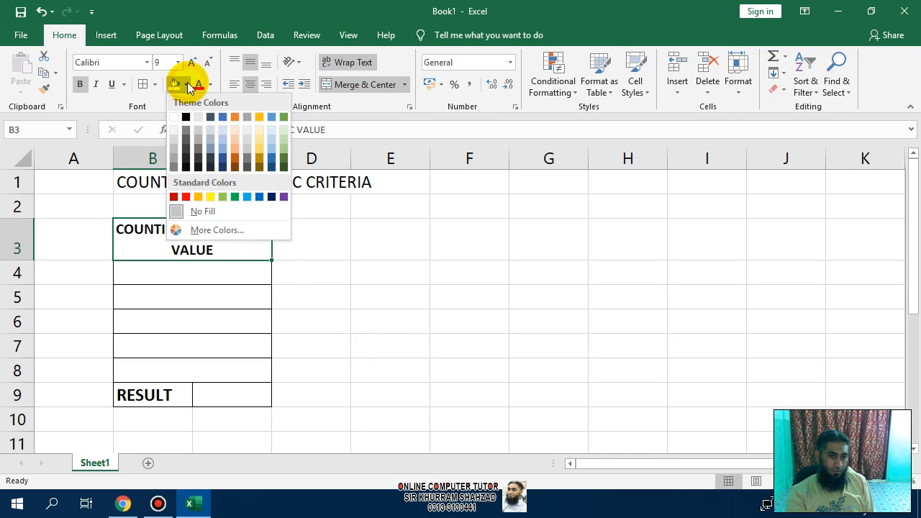
left_click(259, 141)
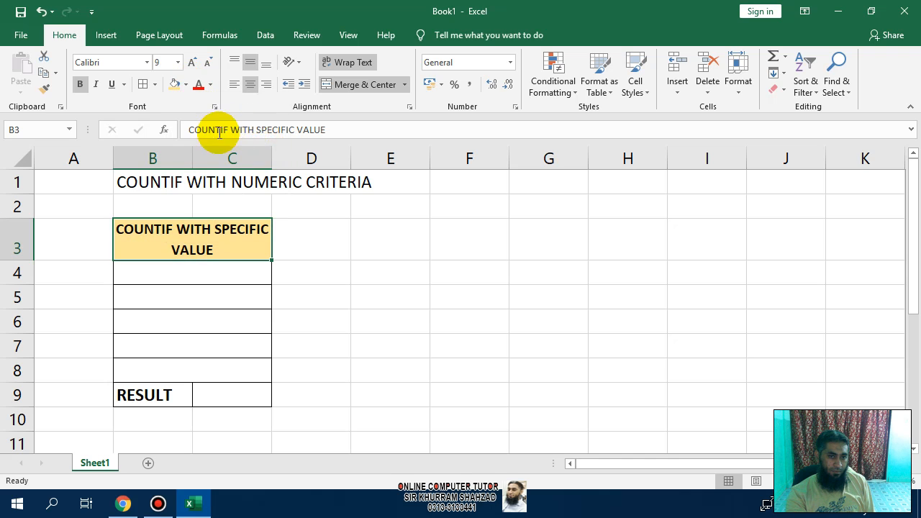
left_click(262, 349)
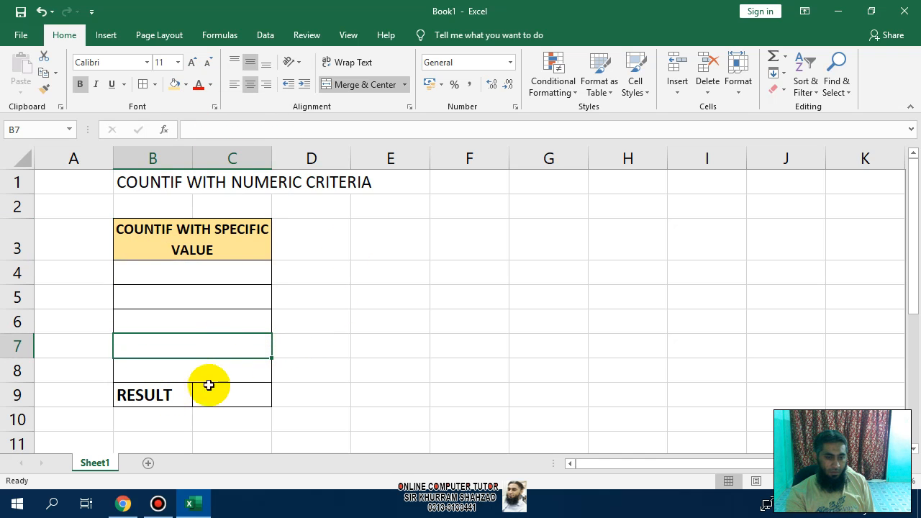
left_click(166, 393)
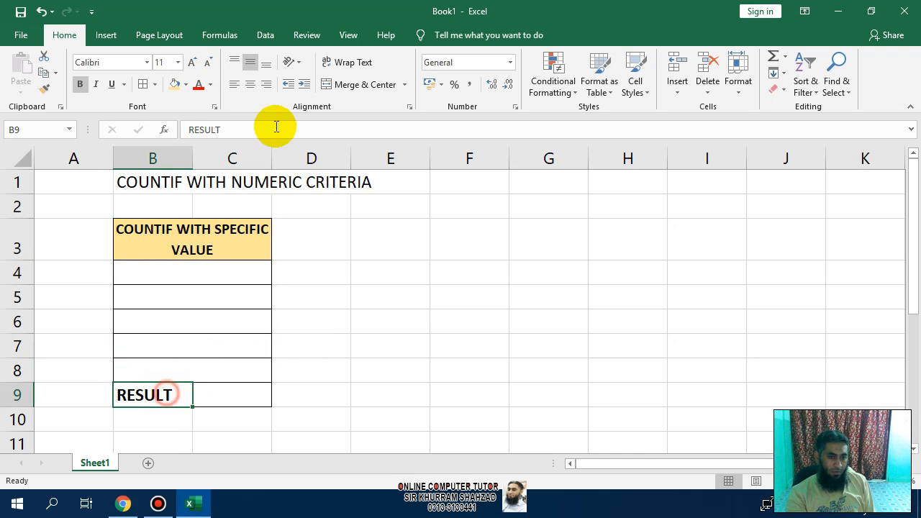
left_click(175, 85)
left_click(222, 397)
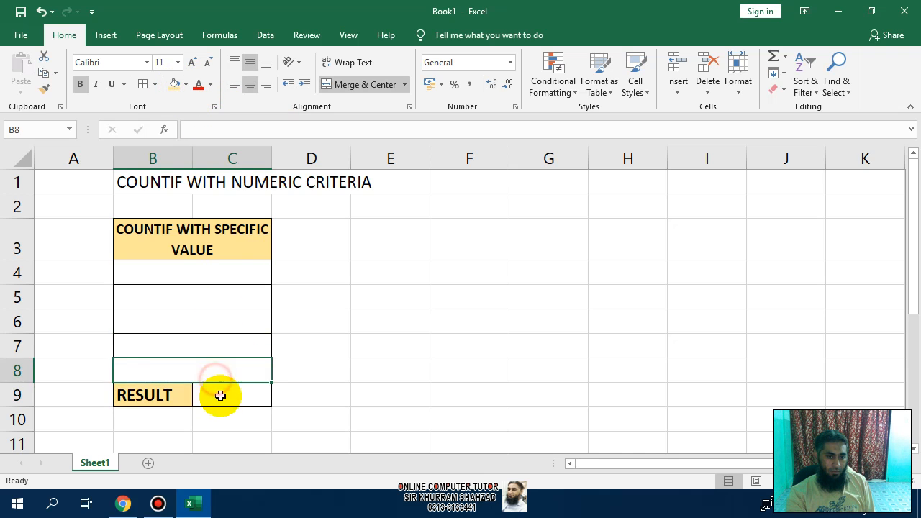
left_click(175, 85)
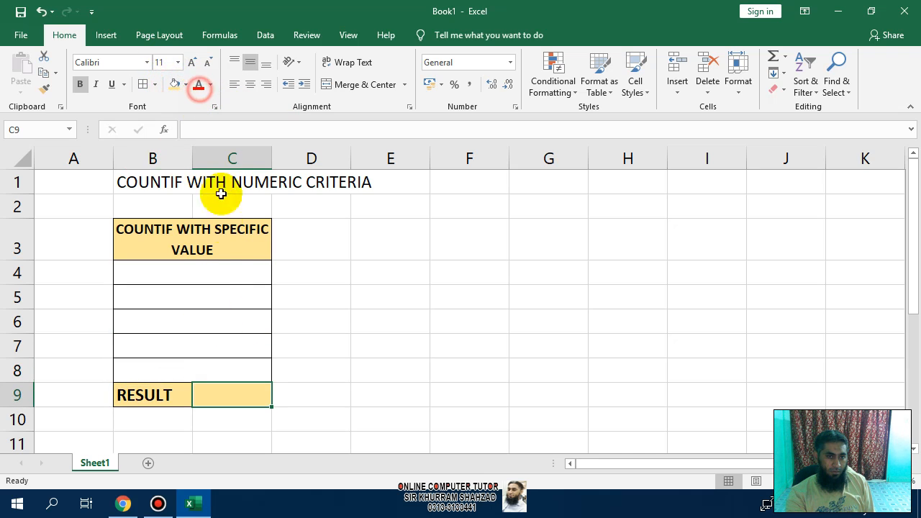
Enter 10, 20, 30, 50 and 40 down the merged cells B4 to B8, and select cell C9.
left_click(185, 272)
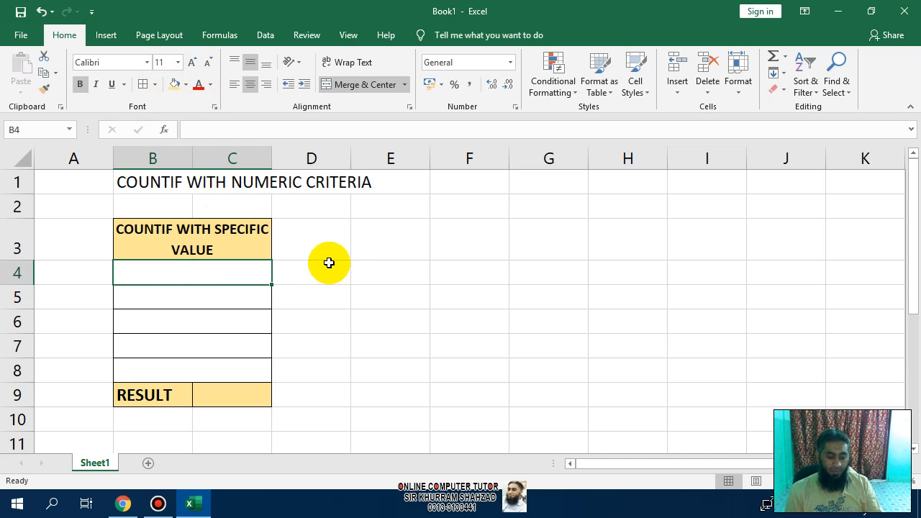
type("10")
key("Return")
type("20")
key("Return")
type("30")
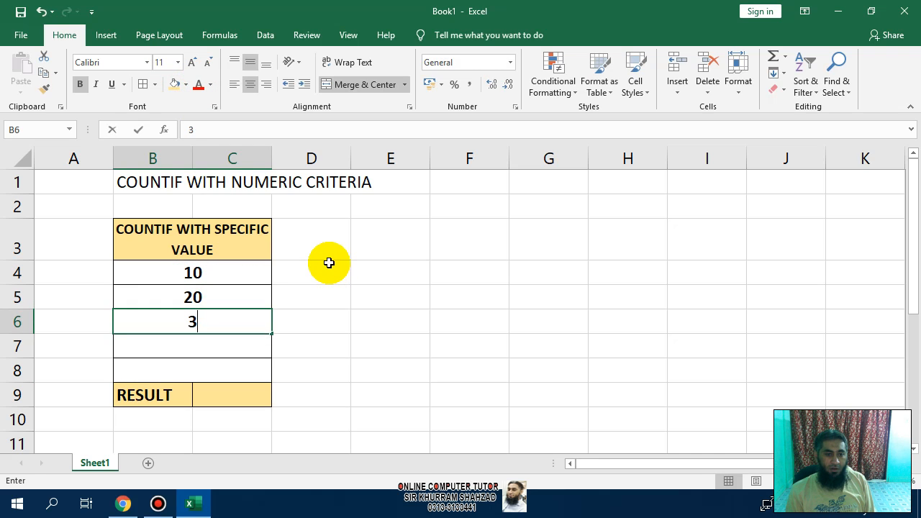
key("Return")
type("50")
key("Return")
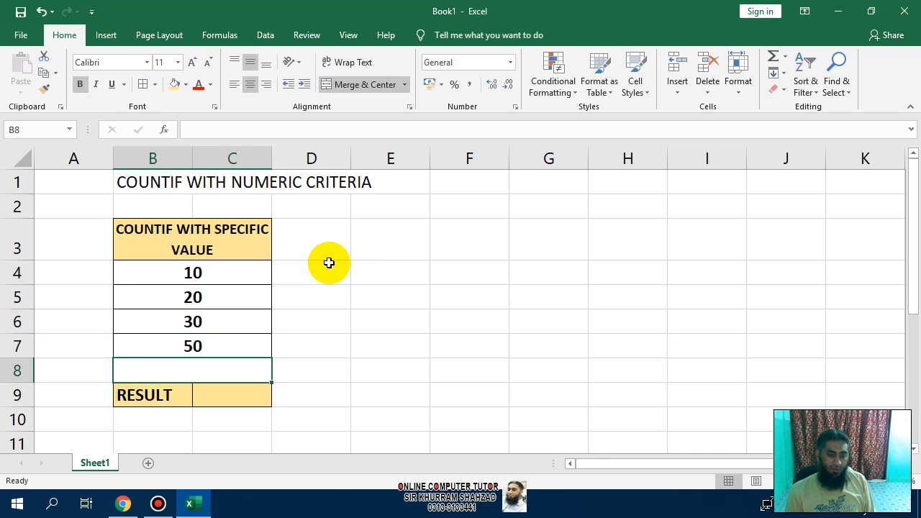
type("40")
key("Return")
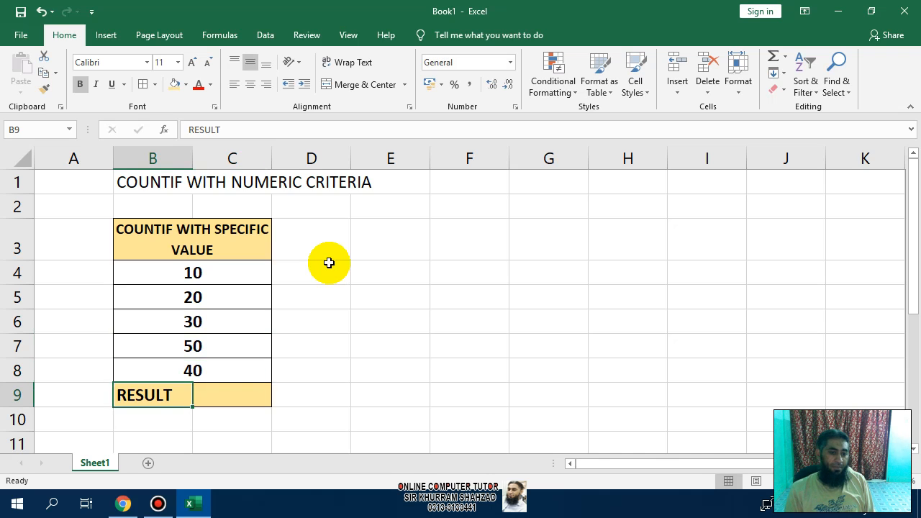
key("Right")
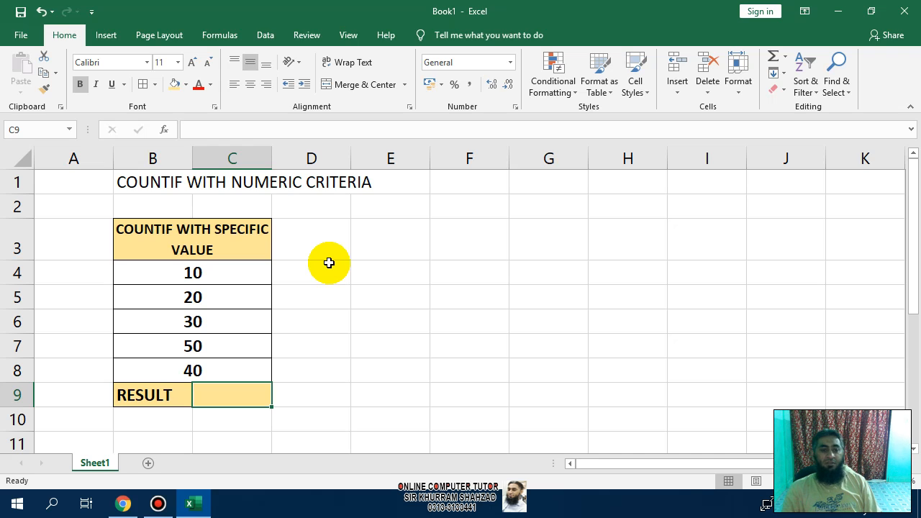
type("=")
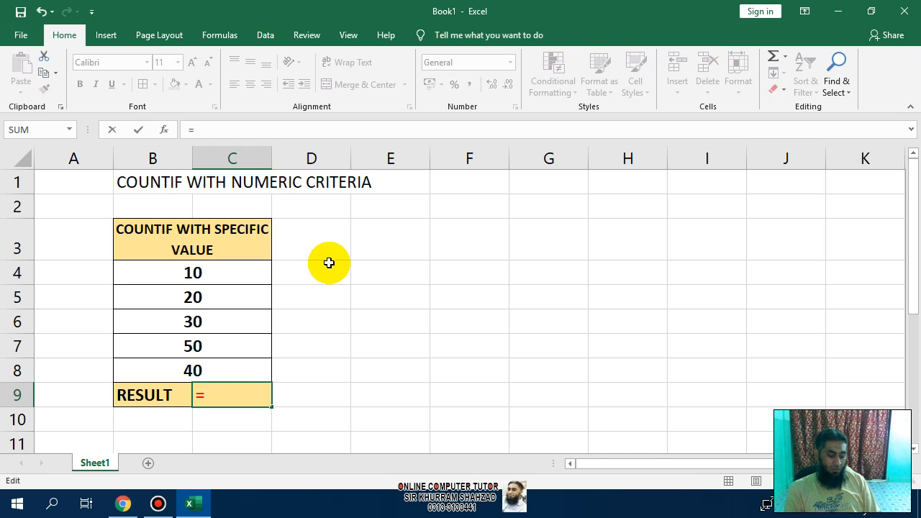
type("COUNTIF(")
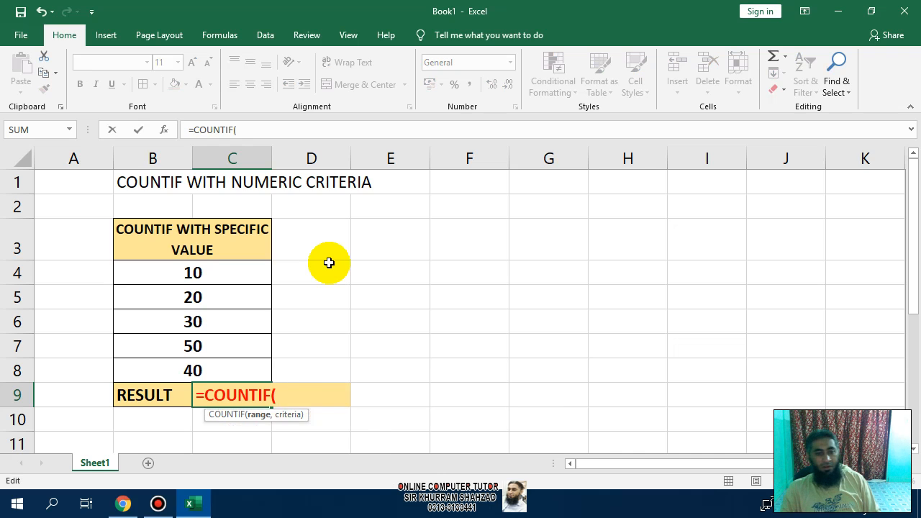
key("Up")
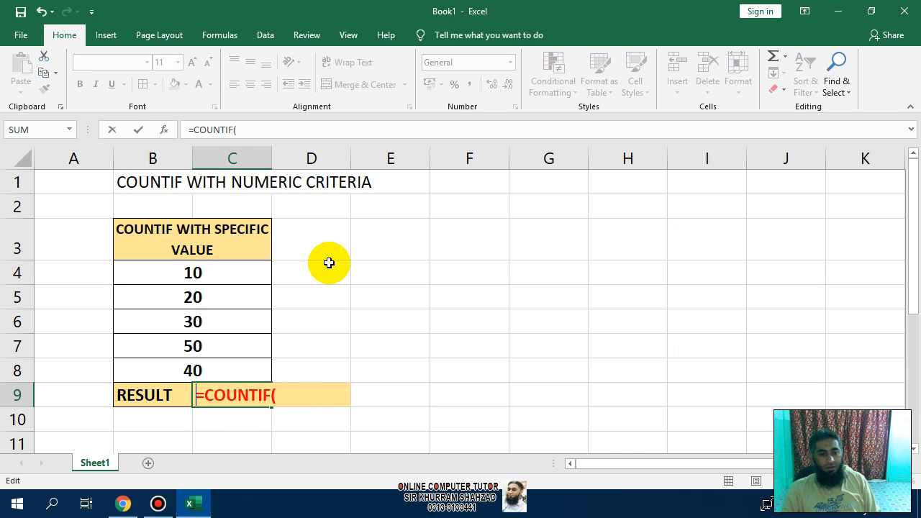
key("Escape")
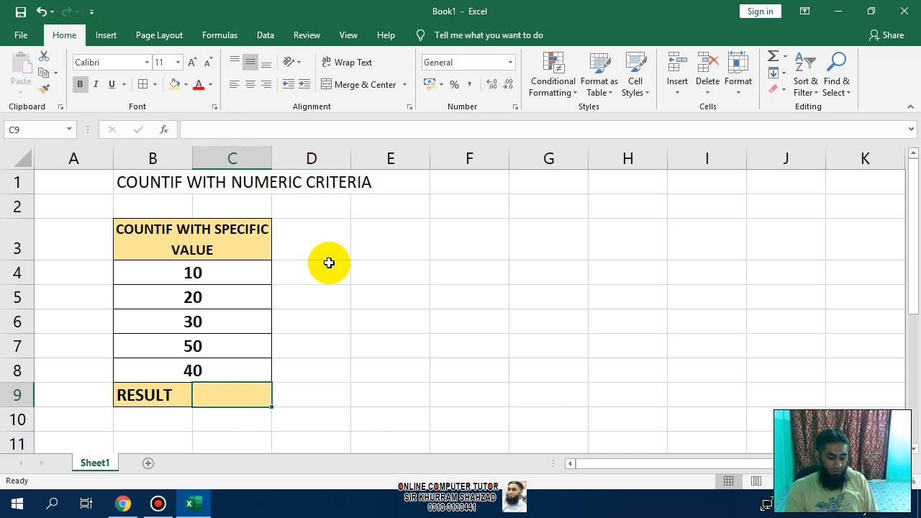
Enter the formula =COUNTIF(B4:C8,30) in cell C9.
type("=COUNTIF")
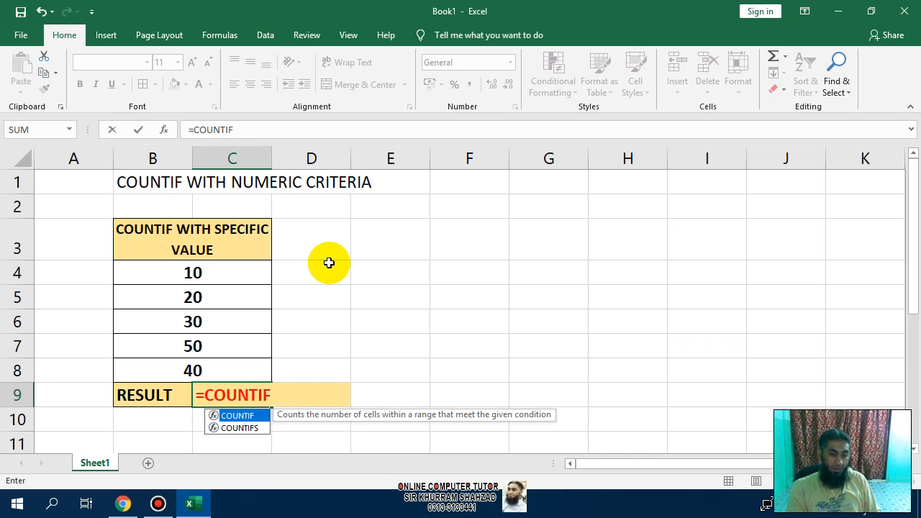
type("(")
key("Left")
key("Up")
key("Up")
key("Up")
key("Up")
key("Up")
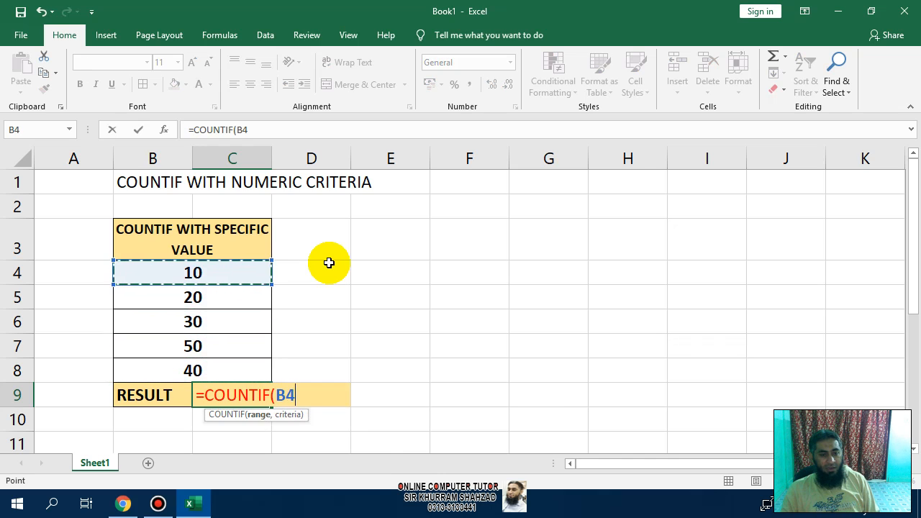
key("shift+Down")
key("shift+Down")
key("shift+Down")
key("shift+Down")
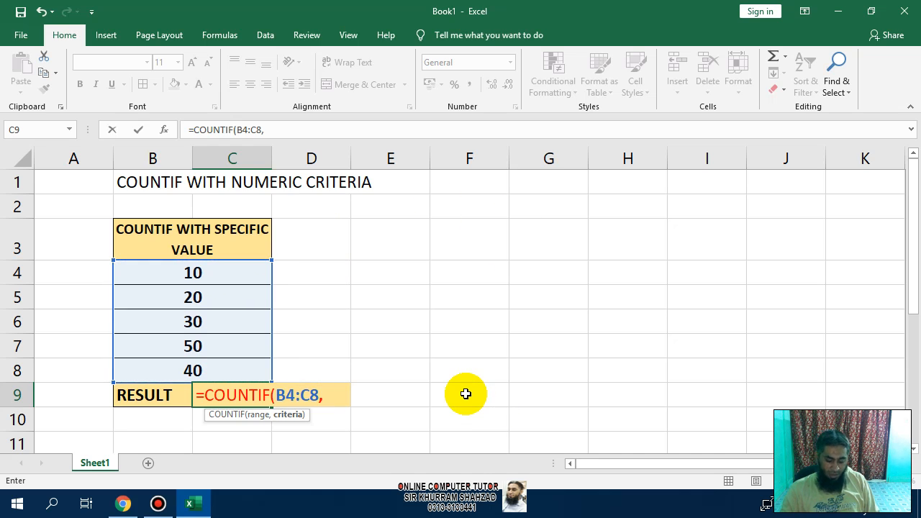
type("30")
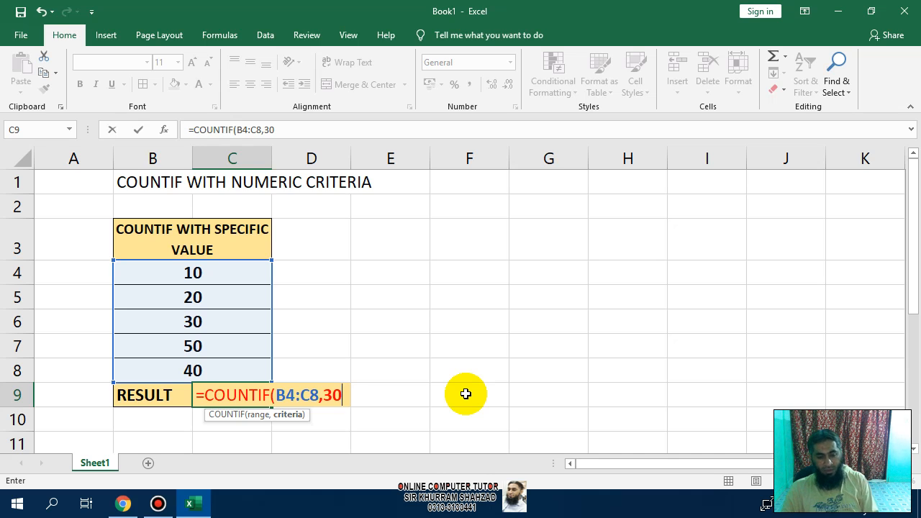
type(")")
key("Return")
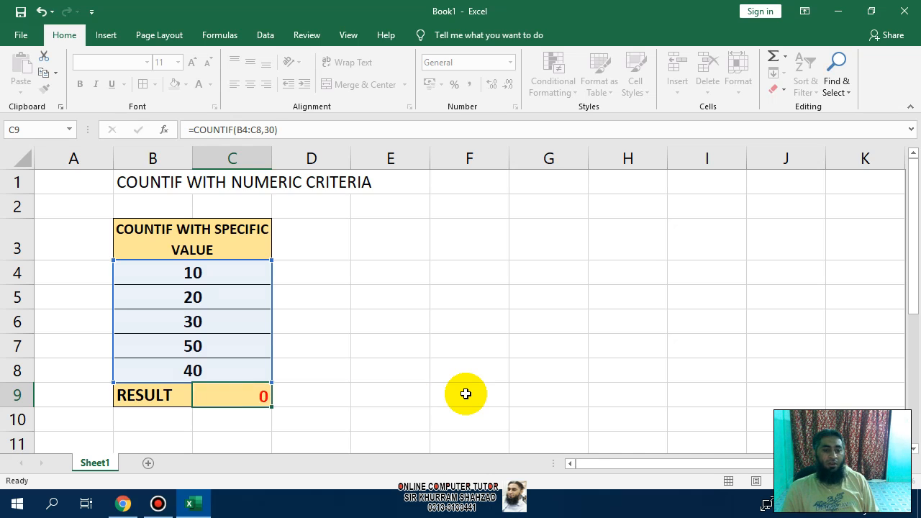
Centre the COUNTIF result horizontally in cell C9.
key("Up")
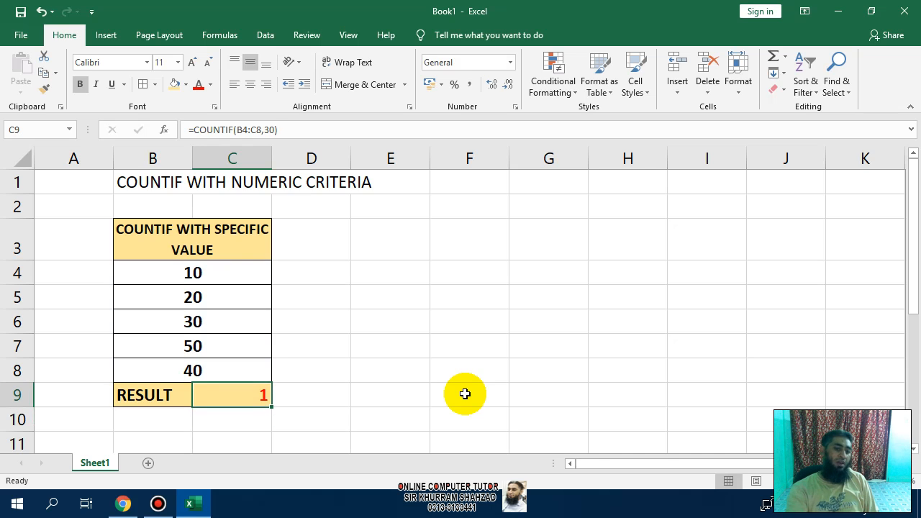
left_click(251, 86)
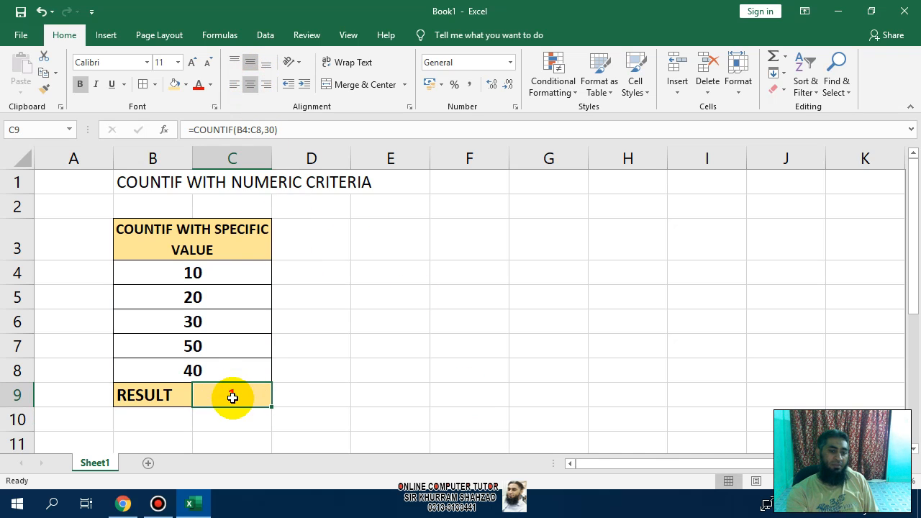
left_click(198, 325)
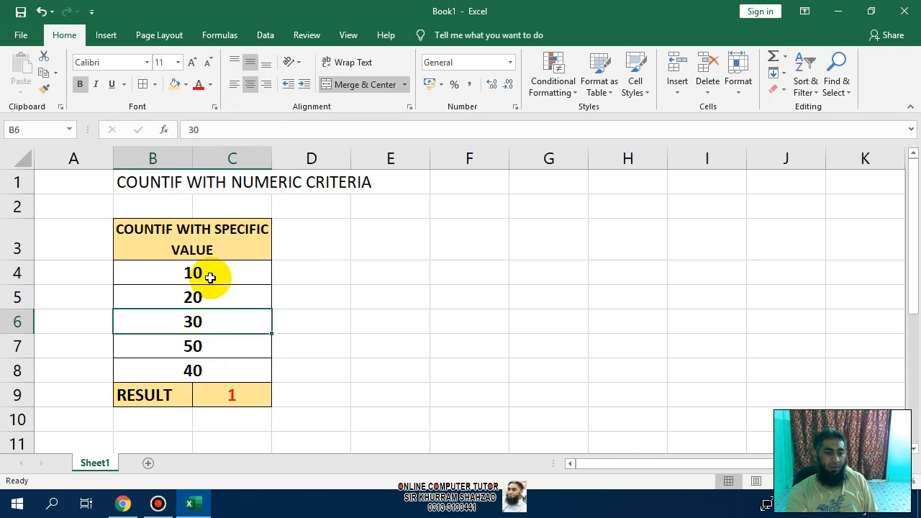
left_click(226, 391)
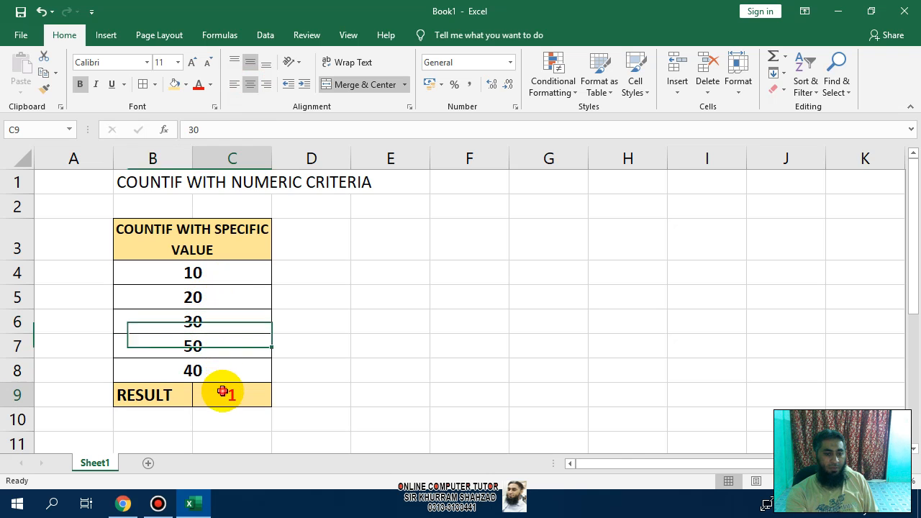
Change the first value in the list, cell B4, to 30.
left_click(242, 268)
key("Down")
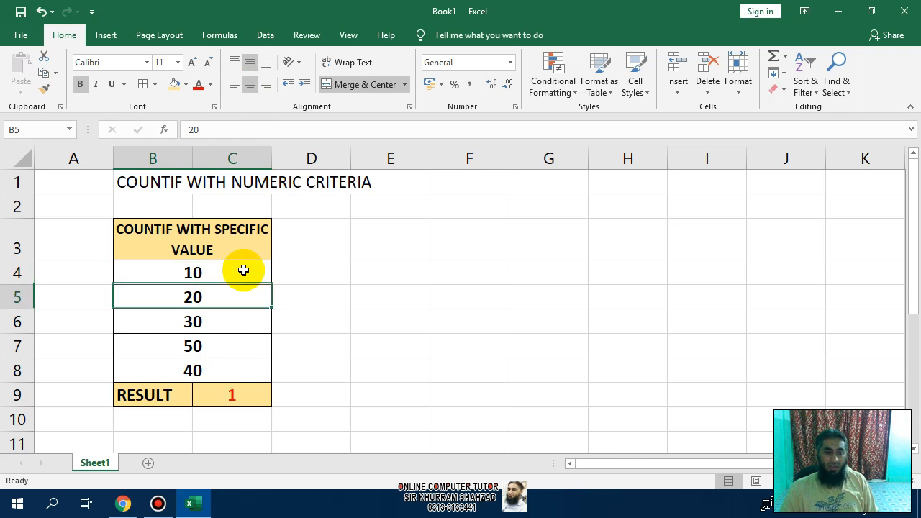
key("Up")
type("30")
key("Return")
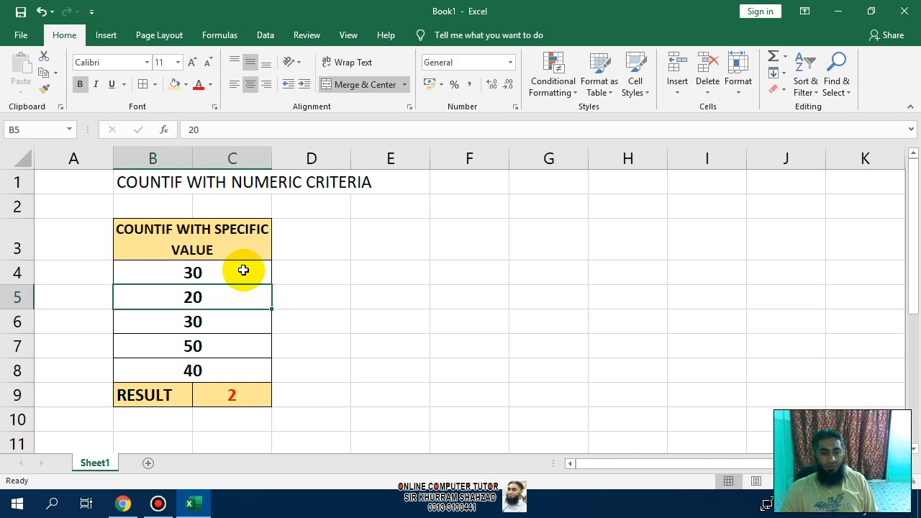
Change the last value in the list, cell B8, to 30, and select the result cell C9.
key("Down")
key("Down")
key("Down")
type("30")
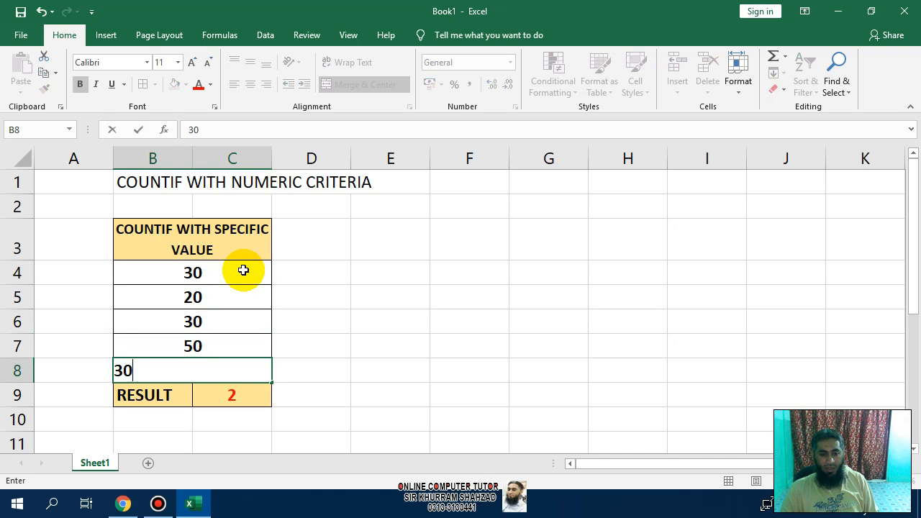
key("Return")
key("Right")
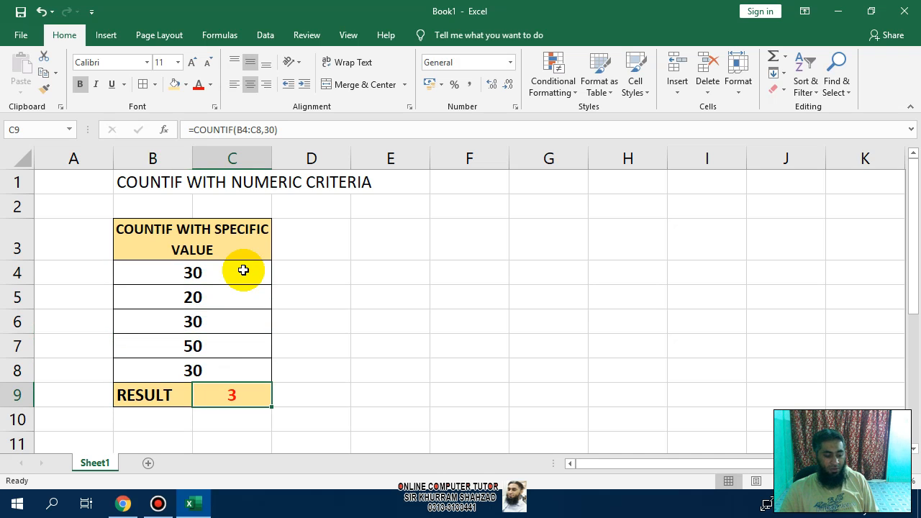
Copy the whole table B3:C9 to a second table starting at E3, and narrow the empty column D between them.
key("Left")
key("Up")
key("Up")
key("Up")
key("Up")
key("Up")
key("Up")
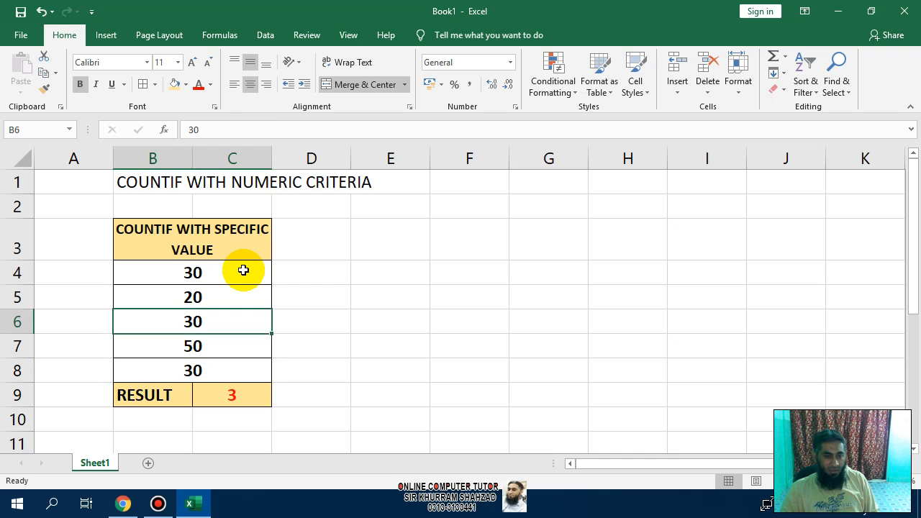
key("shift+Down")
key("shift+Down")
key("shift+Down")
key("shift+Down")
key("shift+Down")
key("shift+Down")
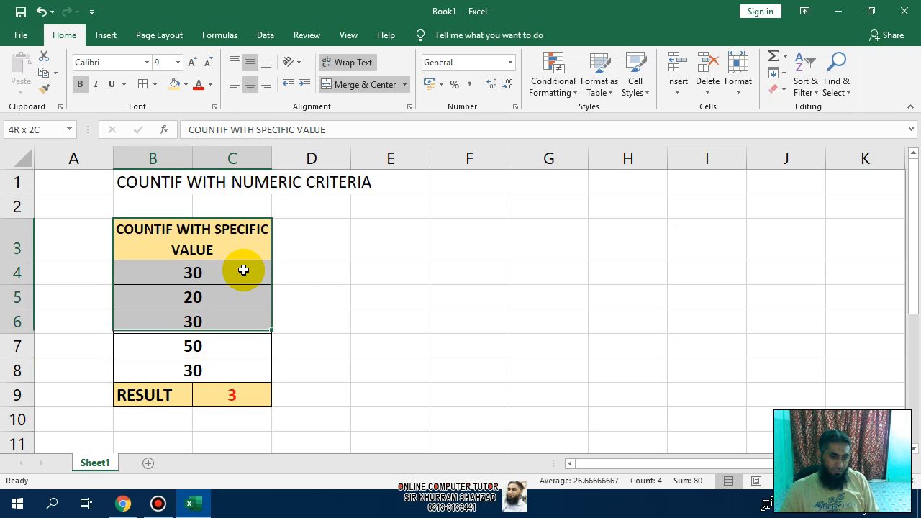
key("ctrl+c")
key("Right")
key("Right")
key("Right")
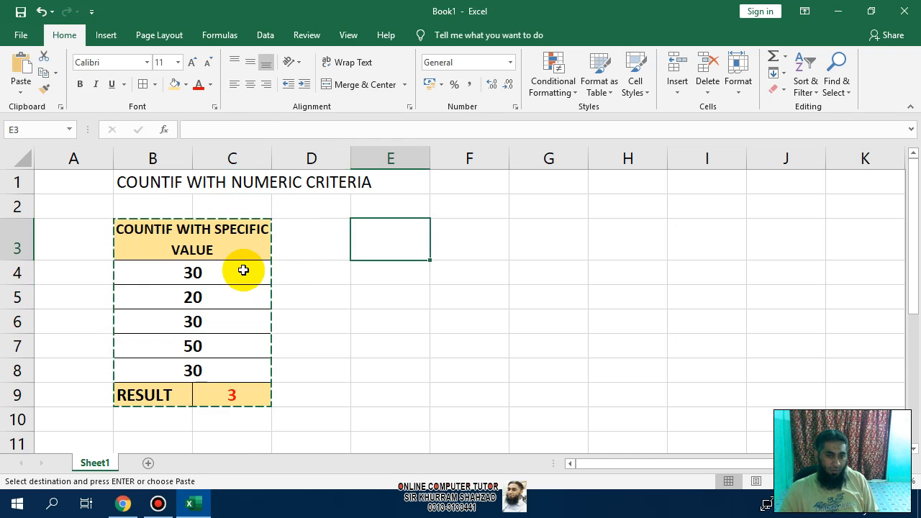
key("ctrl+v")
key("Escape")
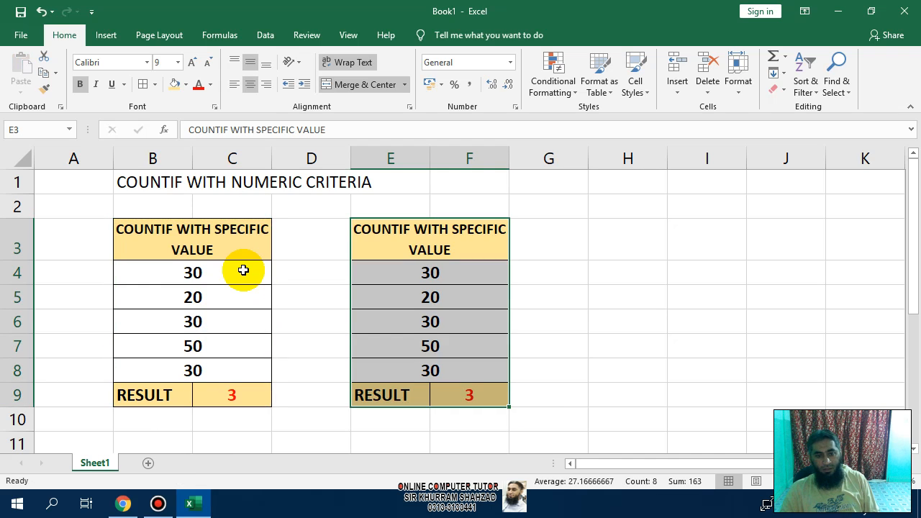
left_click_drag(350, 157, 294, 148)
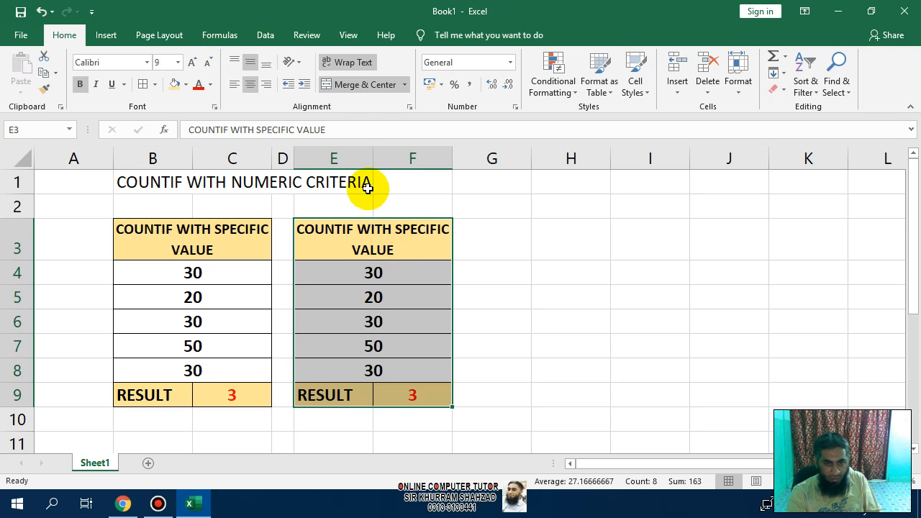
Extend the second table's heading in E3 to read COUNTIF WITH SPECIFIC VALUE IN THE OTHER CELL.
double_click(401, 243)
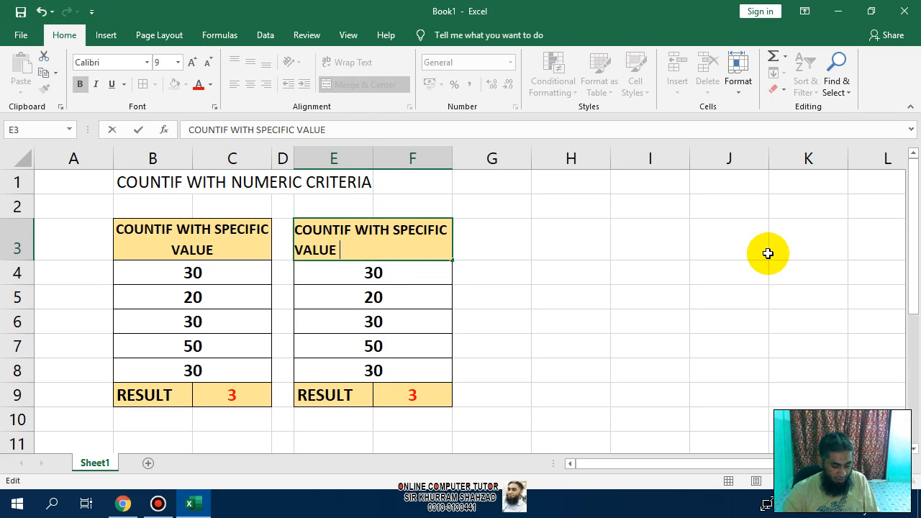
type("IN THE")
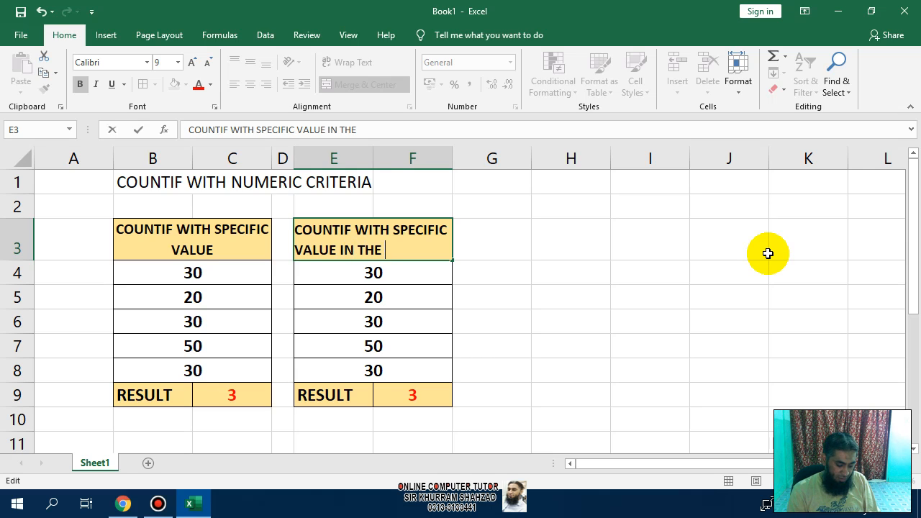
type(" OTHER CEL")
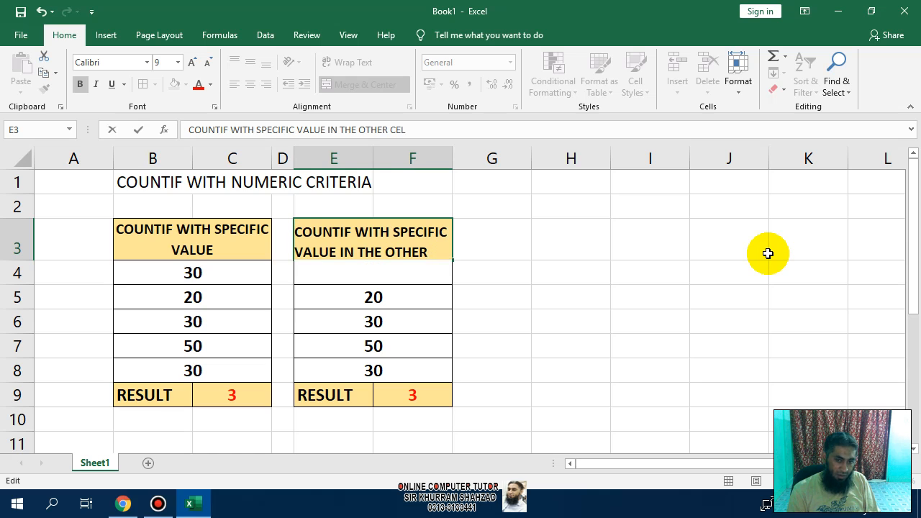
type("LS")
key("Return")
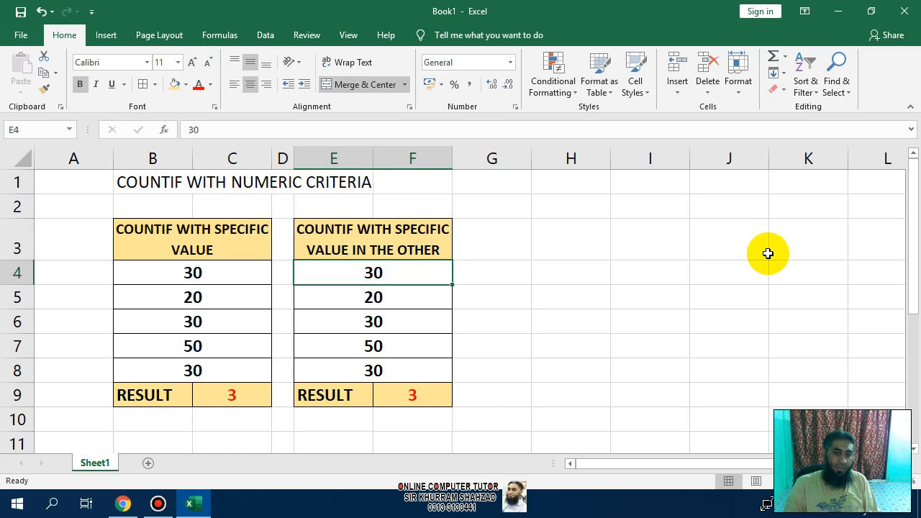
Reduce the font size of the second table's heading in E3 so its full text fits in the cell.
left_click(438, 239)
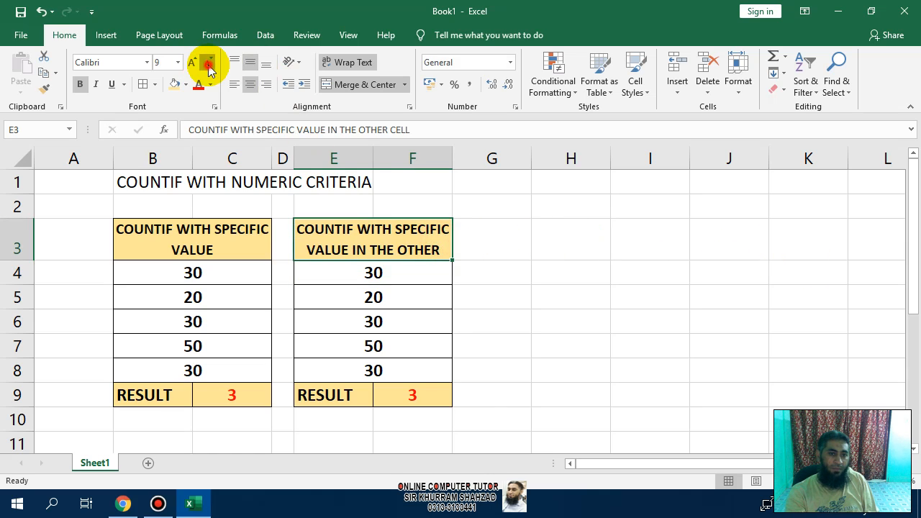
left_click(208, 62)
left_click(208, 62)
left_click(208, 62)
left_click(508, 320)
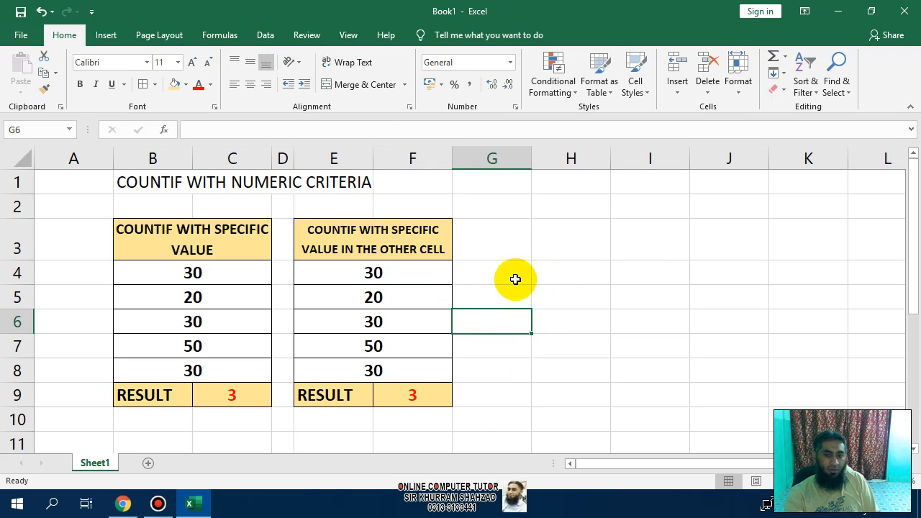
Enter the label VALUE in cell H4 and the criterion 30 in cell I4.
left_click(545, 271)
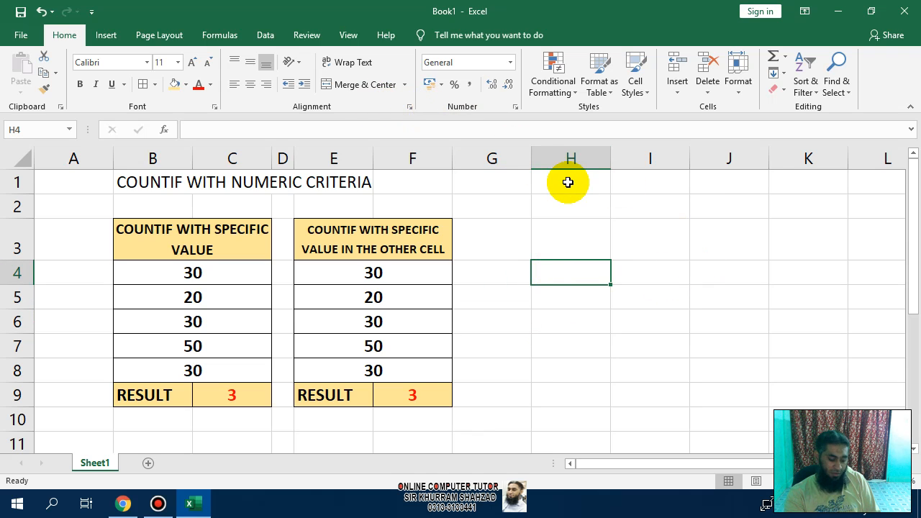
type("VALUE")
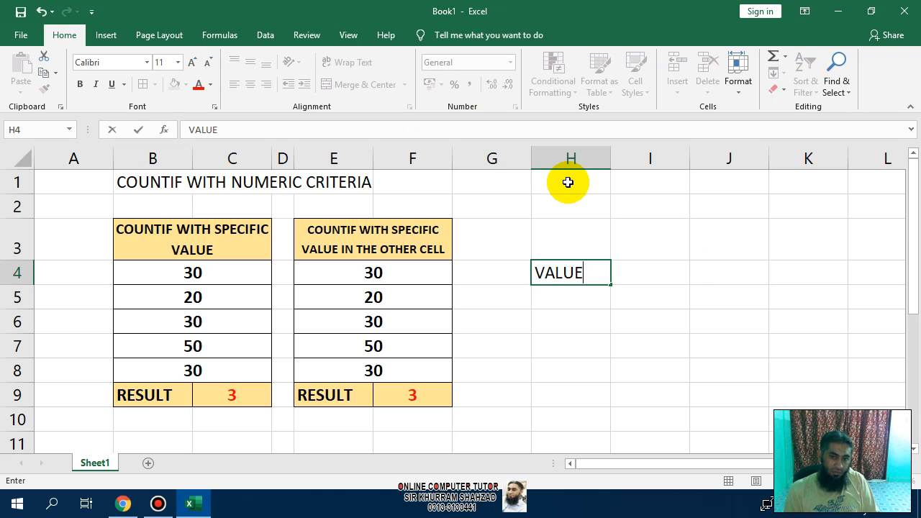
key("Tab")
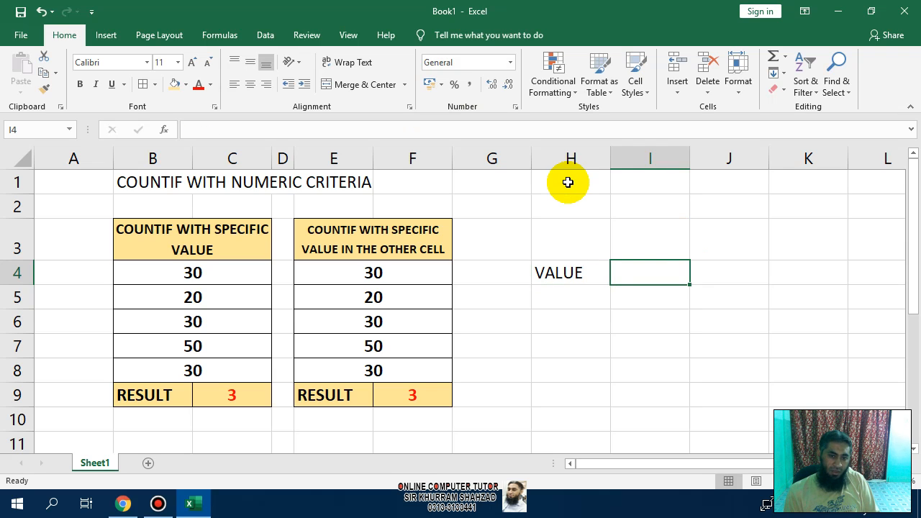
type("30")
key("Return")
key("Up")
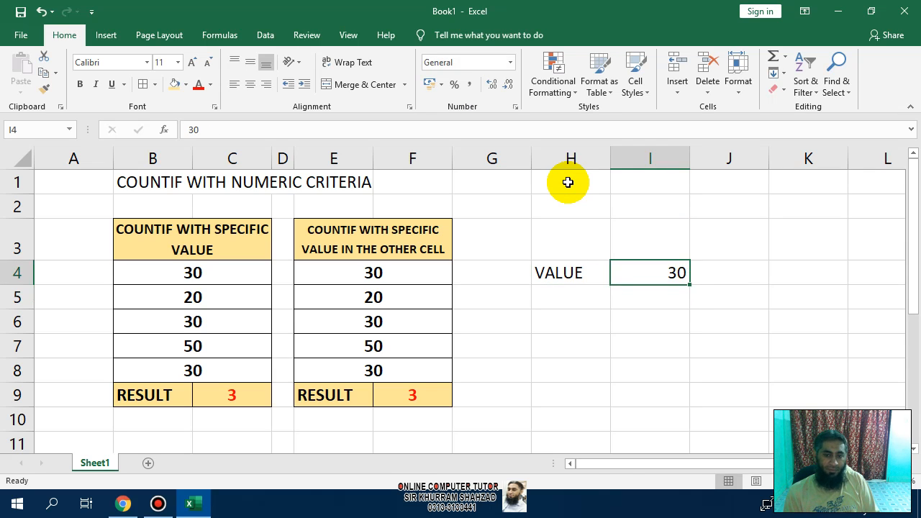
Format H4:I4 with the light gold fill, red bold 12-point text, and centred horizontal and vertical alignment.
key("shift+Left")
left_click(173, 84)
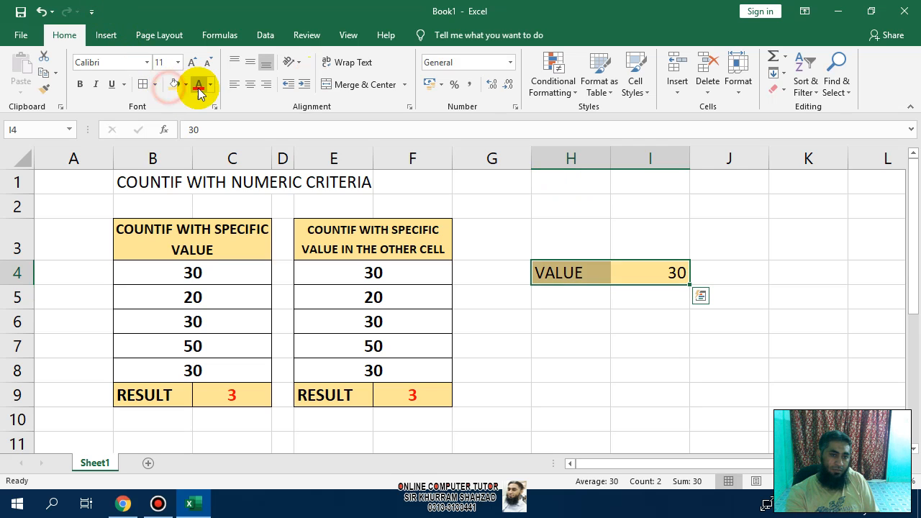
left_click(199, 85)
left_click(250, 62)
left_click(250, 84)
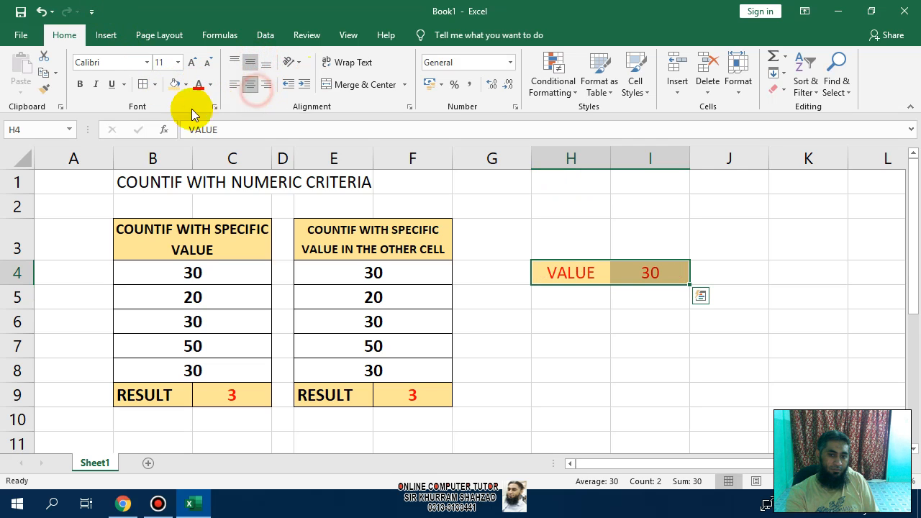
left_click(79, 84)
left_click(192, 62)
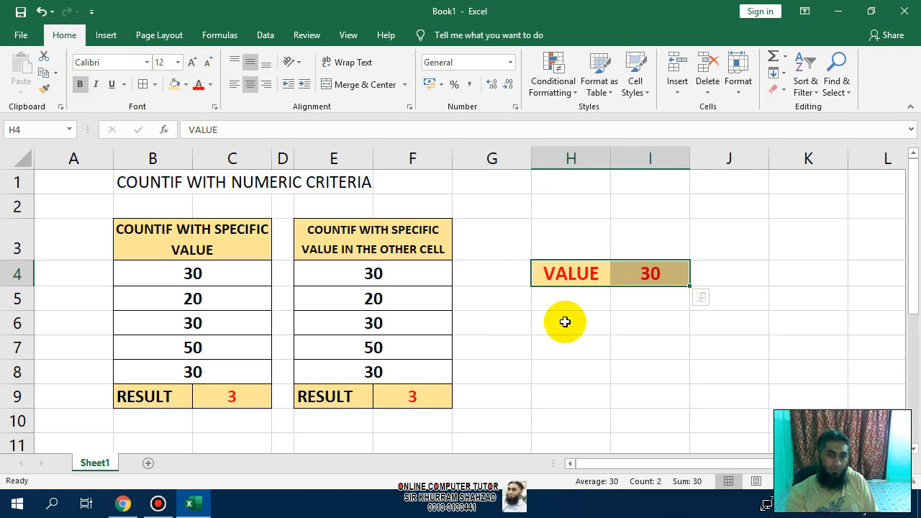
left_click(565, 322)
Clear the copied COUNTIF formula from the second table's result cell F9.
left_click(429, 393)
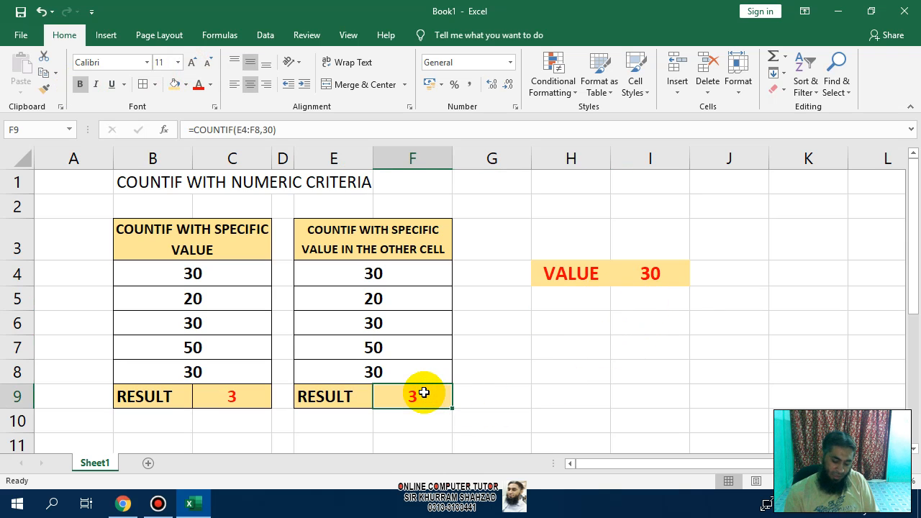
key("Delete")
type("=")
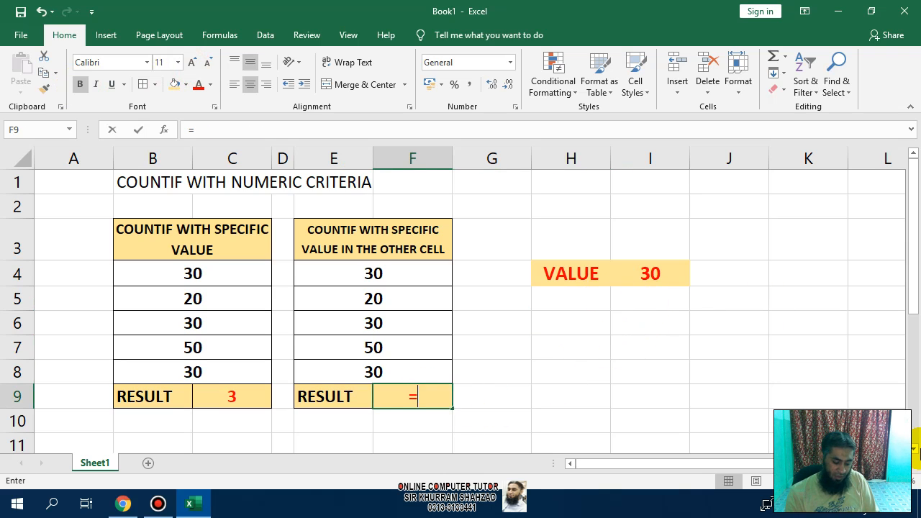
type("COUNTIF")
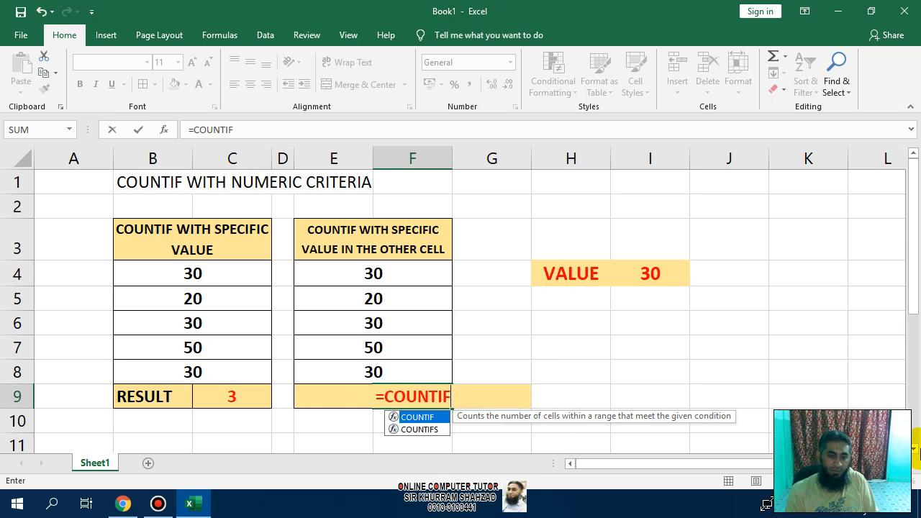
type("()")
key("BackSpace")
key("Left")
key("Up")
key("Up")
key("Up")
key("Up")
key("Up")
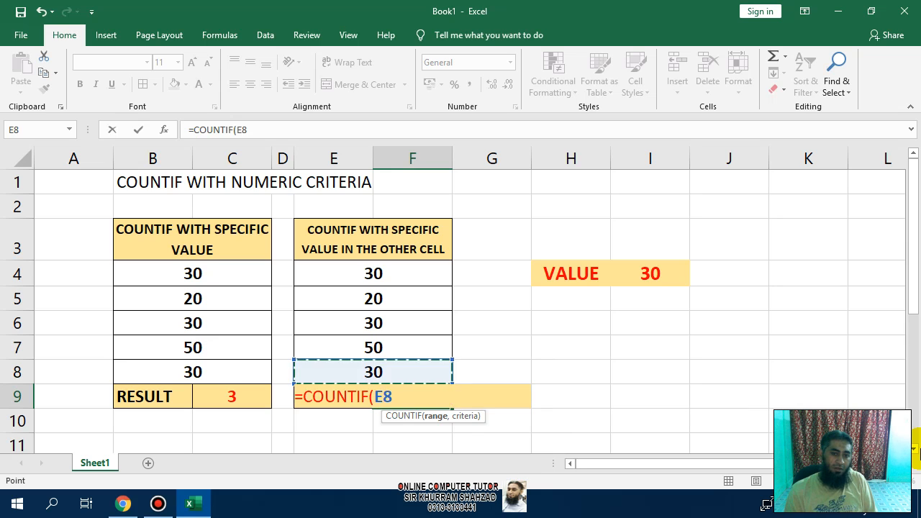
key("shift+Right")
key("shift+Down")
key("shift+Down")
key("shift+Down")
key("shift+Down")
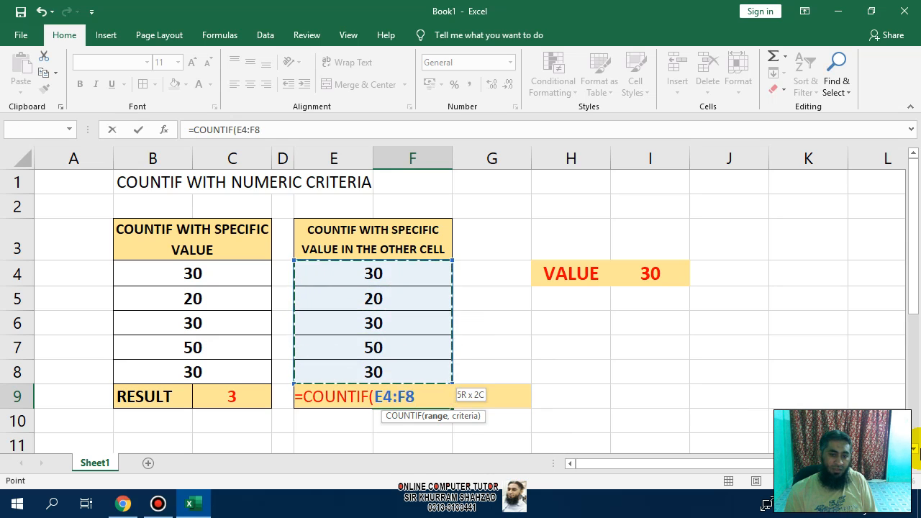
type(",")
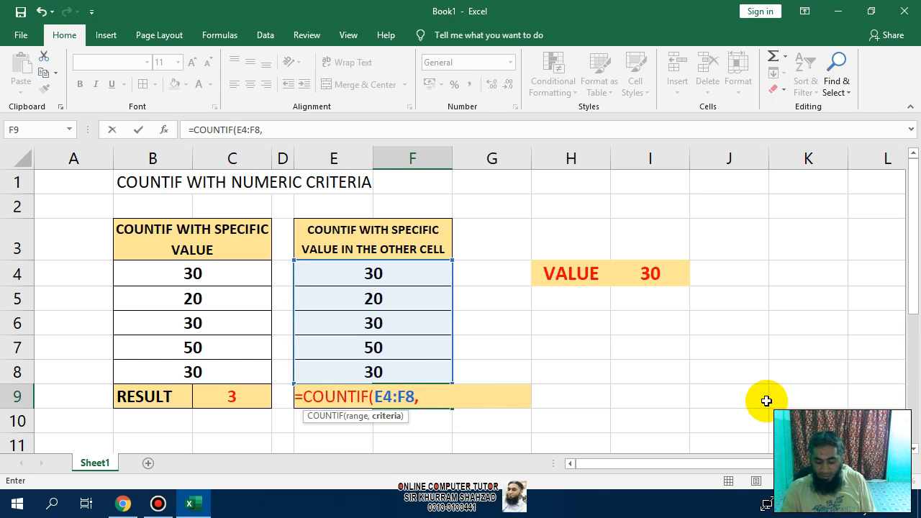
type("30")
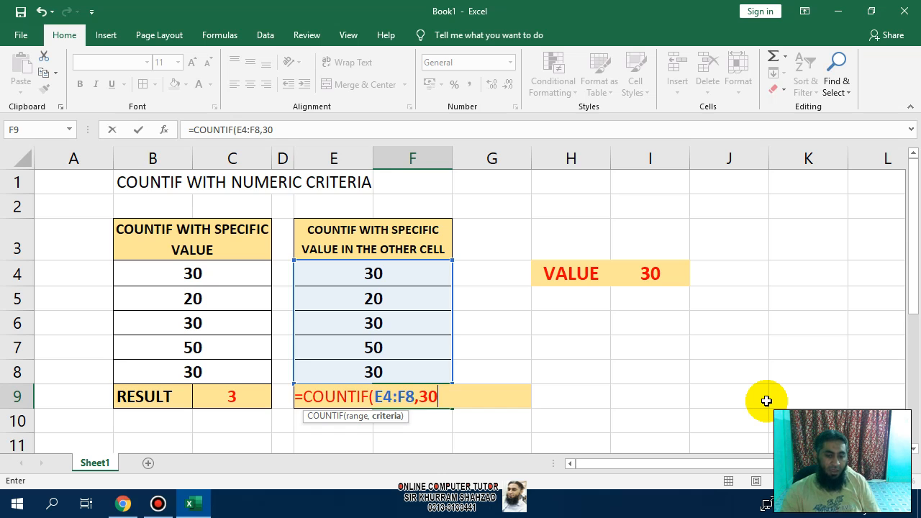
key("Escape")
Examine the first table's list and the range and criterion of the COUNTIF formula in cell C9.
key("Up")
key("Up")
key("Up")
key("Up")
key("Up")
key("Left")
key("Left")
key("Left")
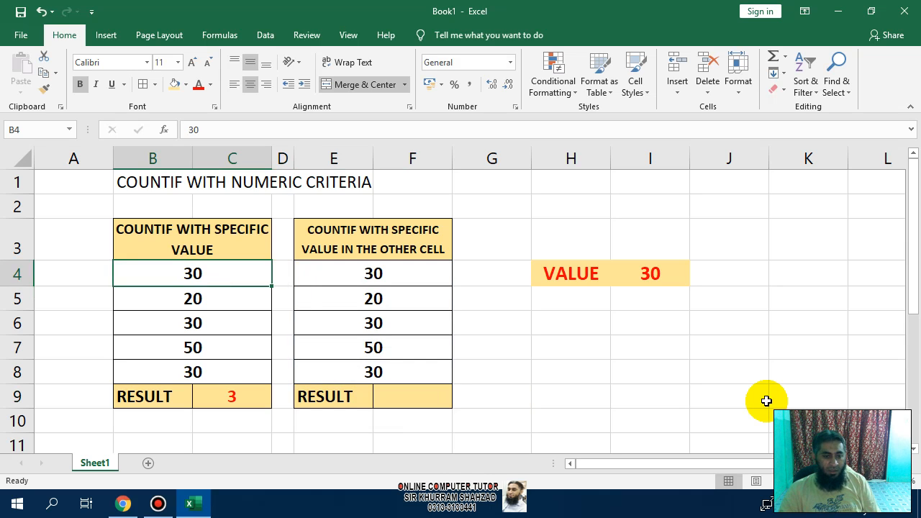
key("Down")
key("Down")
key("Down")
key("Down")
key("Down")
key("Right")
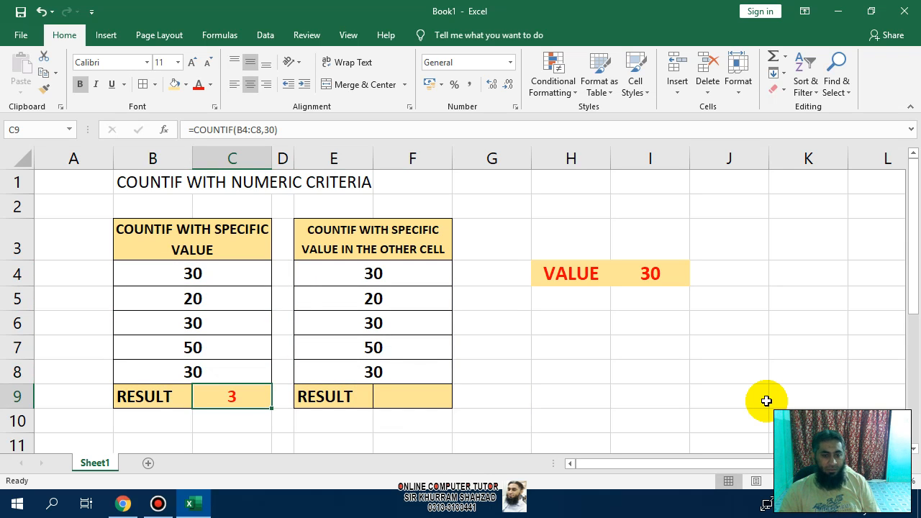
key("F2")
key("Left")
key("Left")
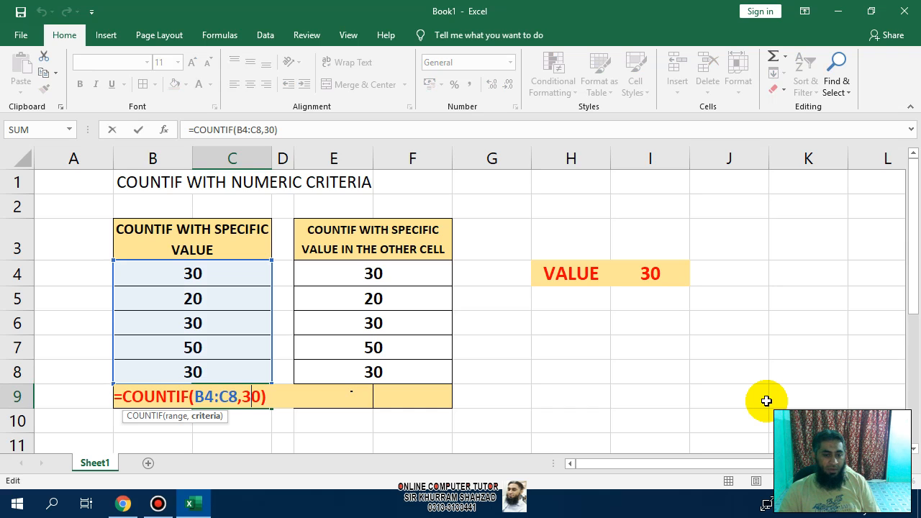
key("Escape")
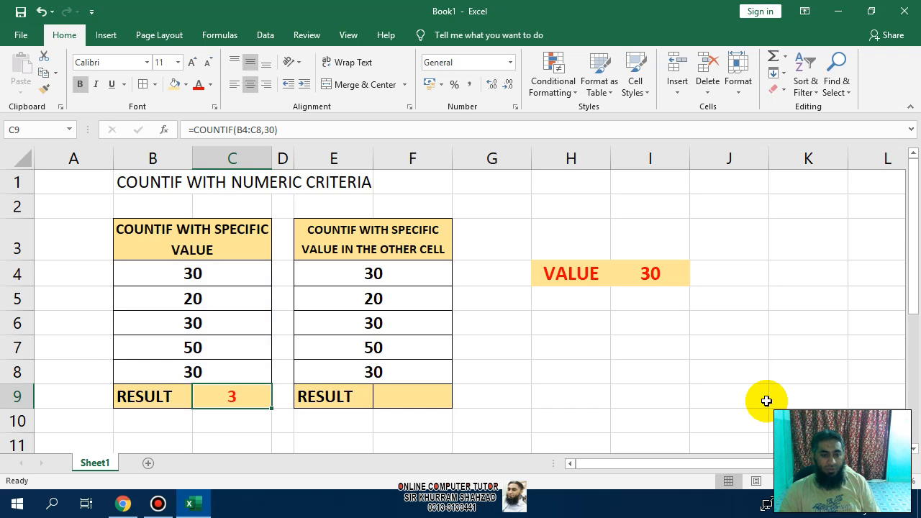
key("F2")
key("Escape")
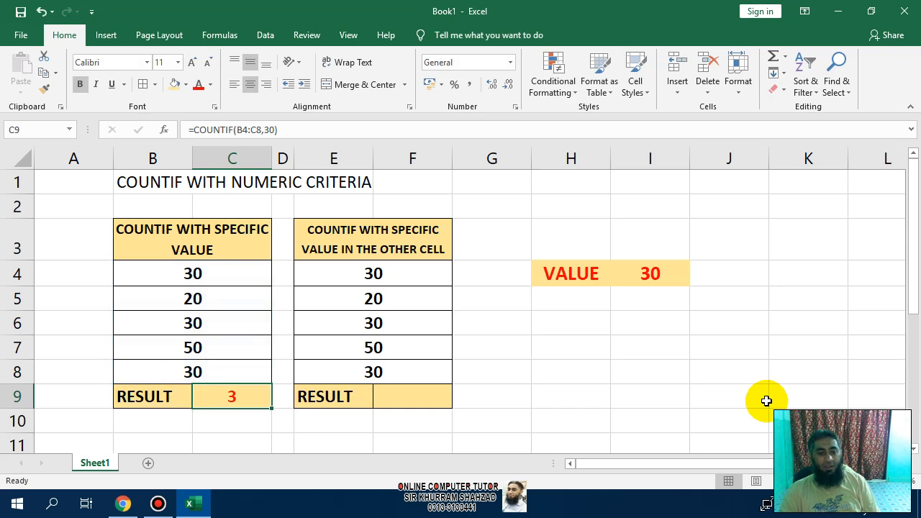
Start a COUNTIF formula in the second table's result cell F9, using E4:F8 as its range.
key("Right")
key("Right")
key("Right")
key("Right")
key("Left")
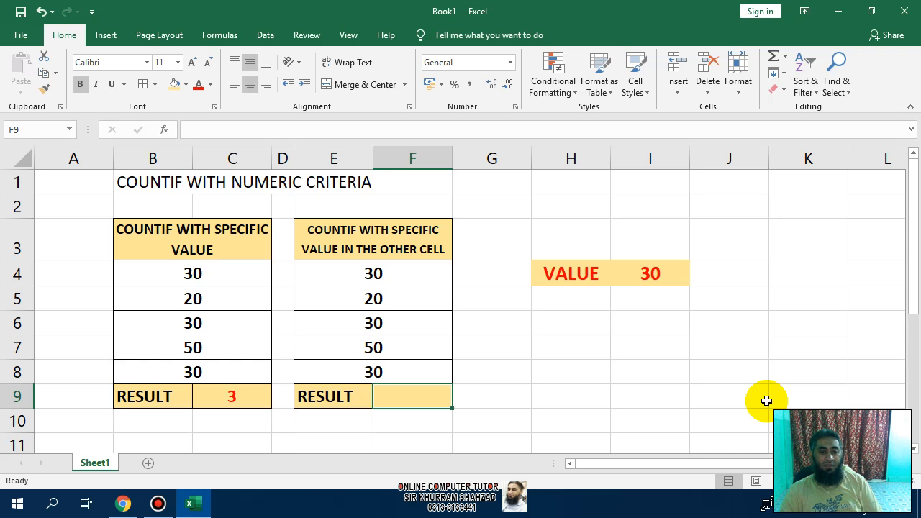
type("=")
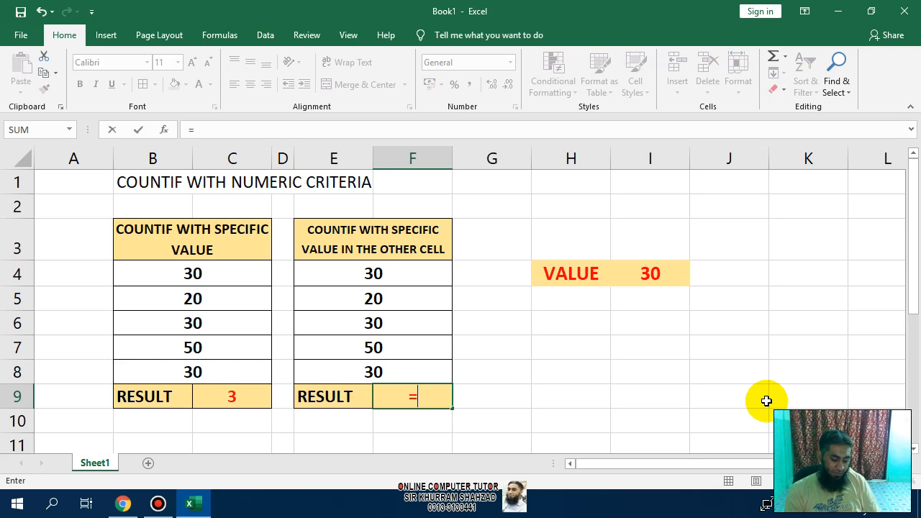
type("COUNTIF(")
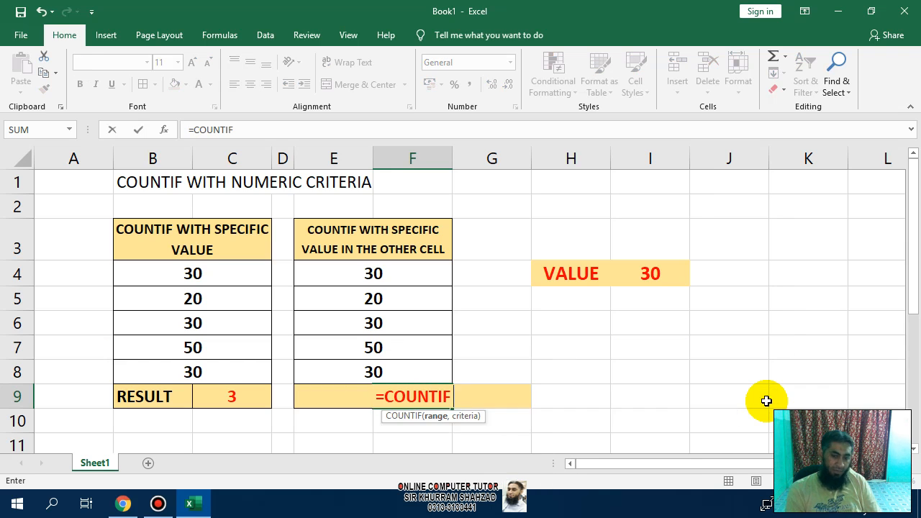
key("Left")
key("Up")
key("Up")
key("Up")
key("Up")
key("Up")
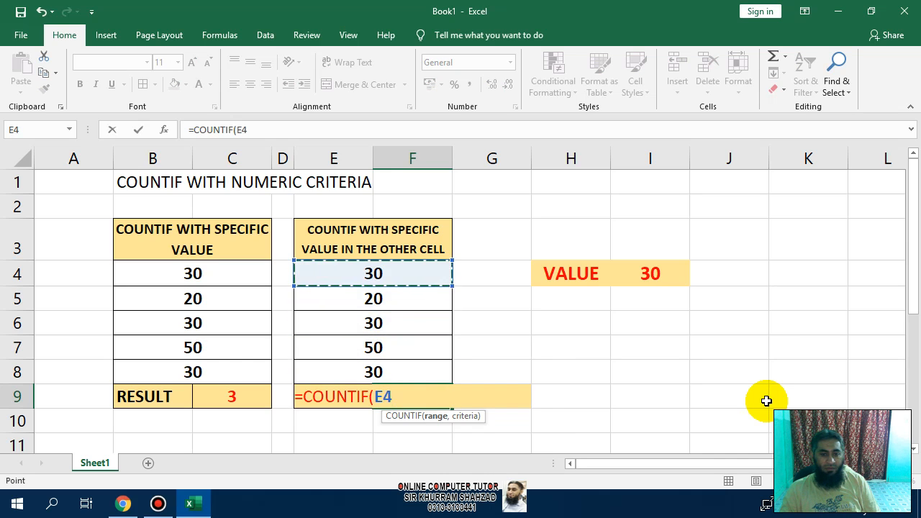
key("shift+Right")
key("shift+Down")
key("shift+Down")
key("shift+Down")
key("shift+Down")
type(",")
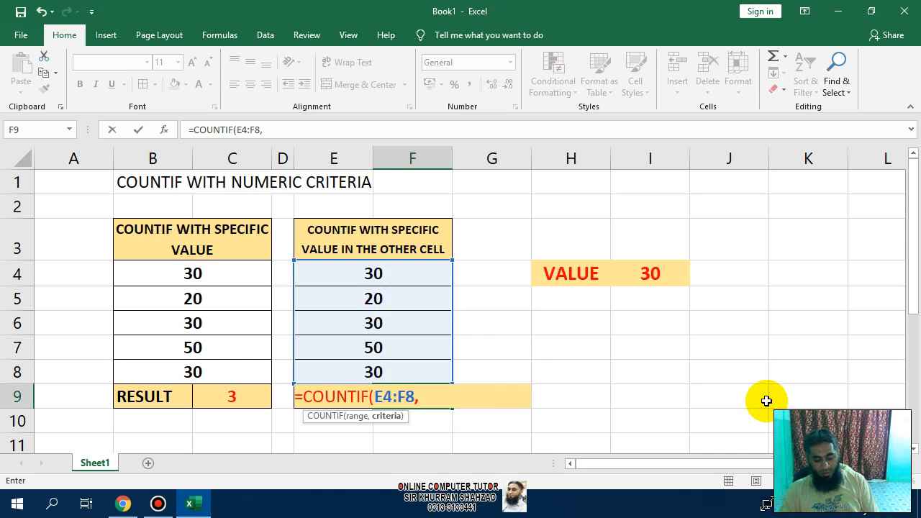
type("\"")
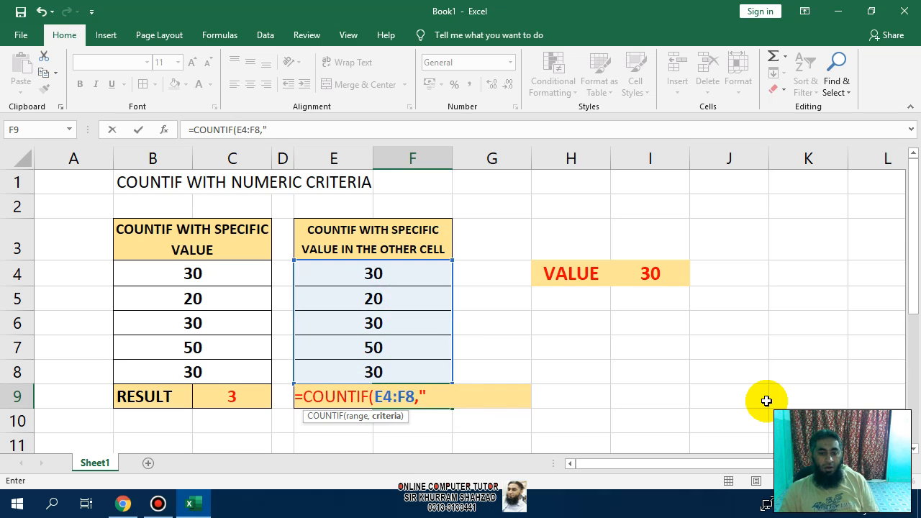
key("Return")
key("Right")
key("Return")
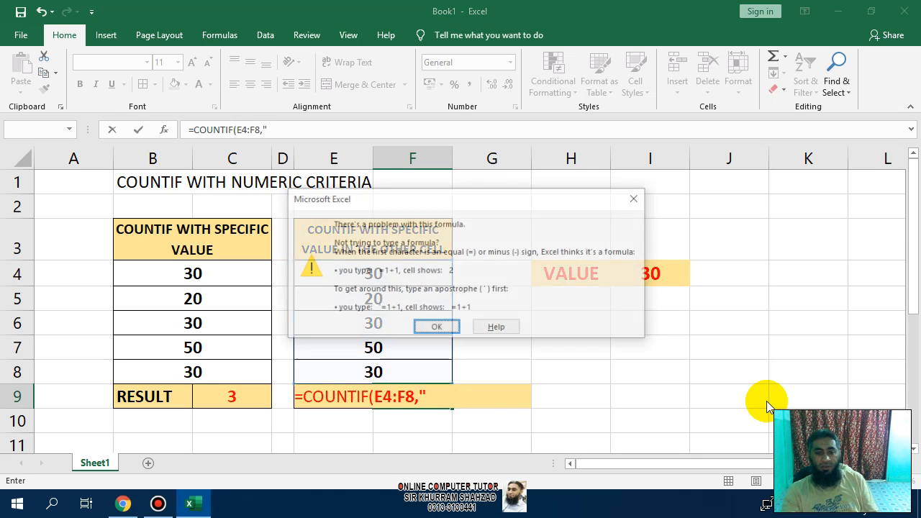
left_click(446, 326)
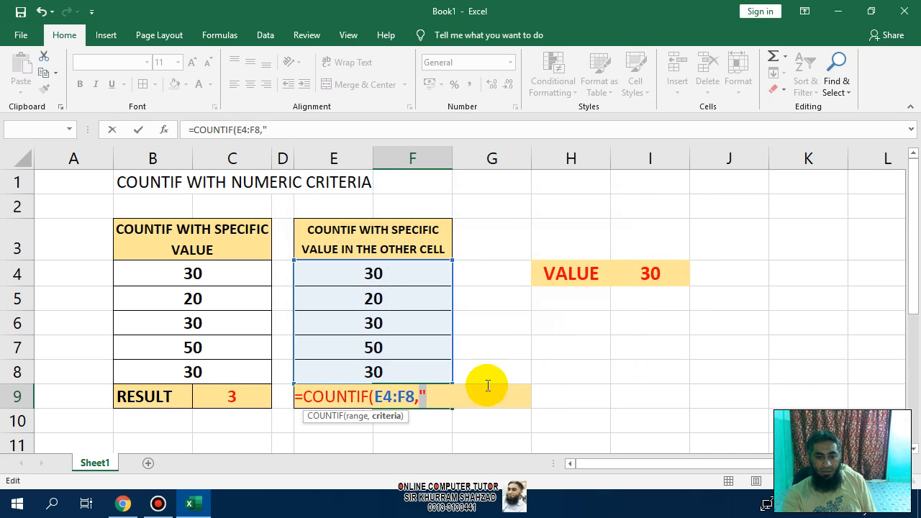
left_click(657, 282)
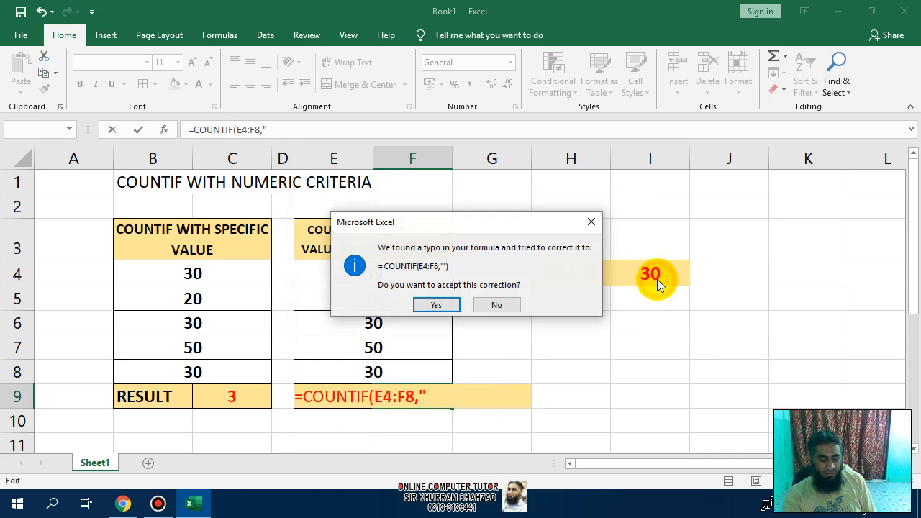
left_click(497, 304)
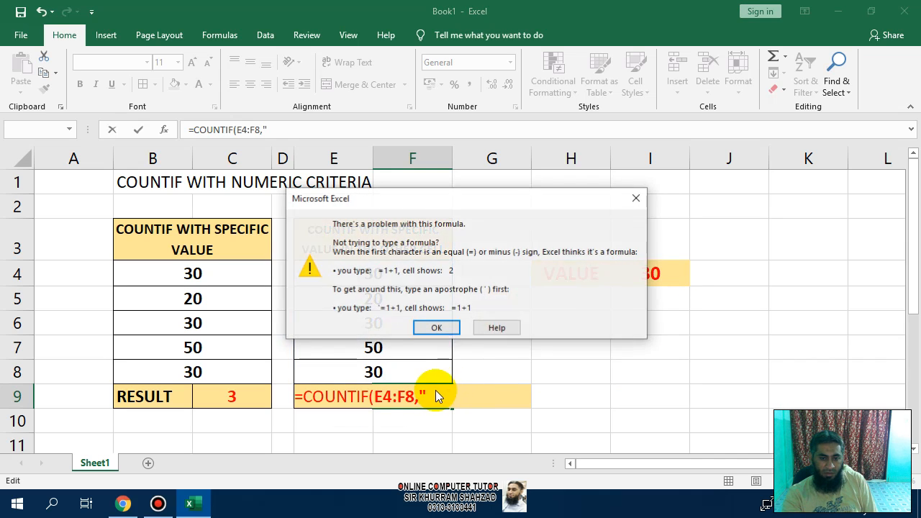
left_click(444, 328)
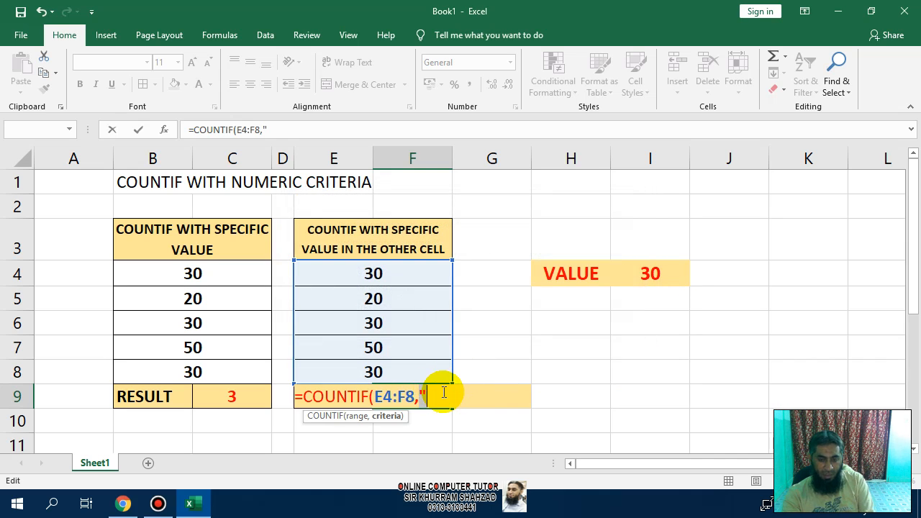
key("BackSpace")
Complete the COUNTIF formula in F9 with cell I4 as its criterion.
left_click(633, 278)
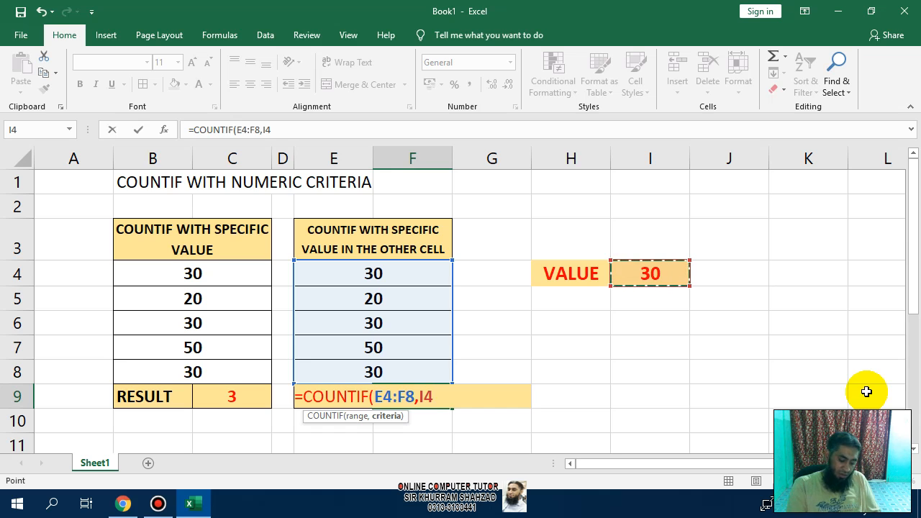
type(")")
key("Return")
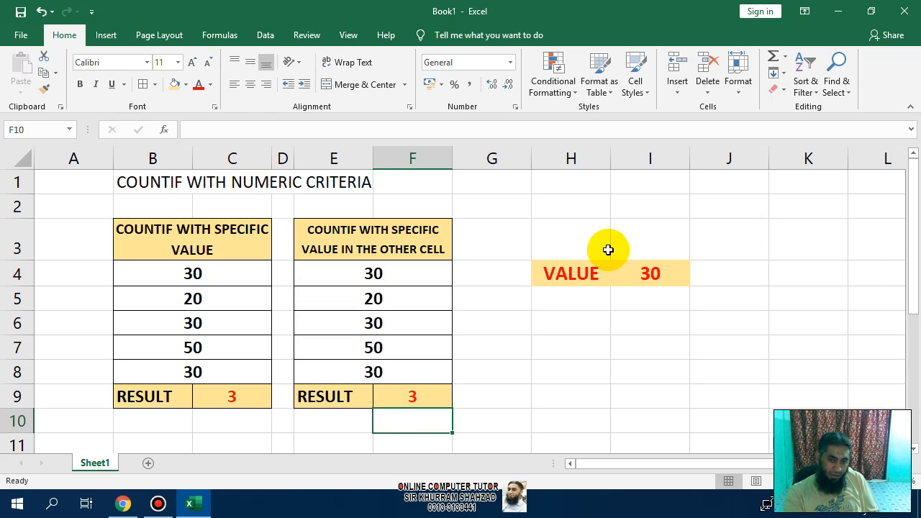
Set the criterion value in cell I4 to 50.
left_click(636, 274)
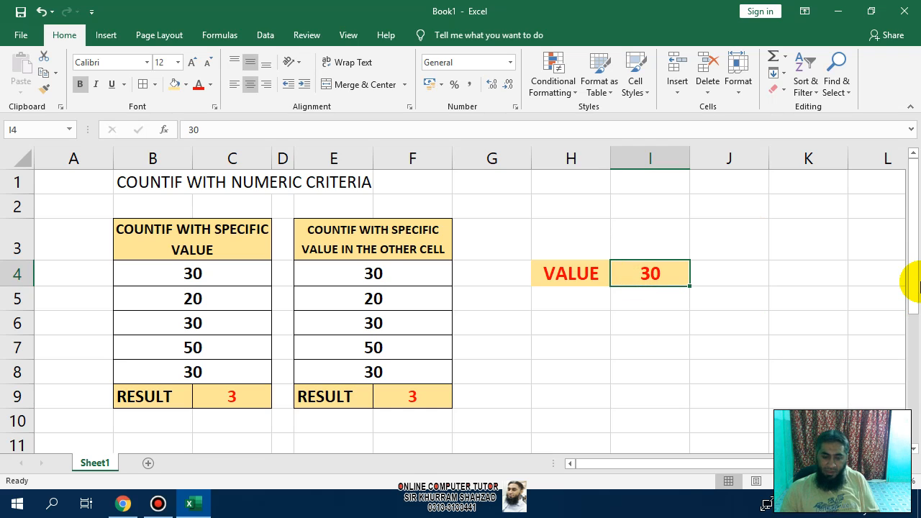
type("50")
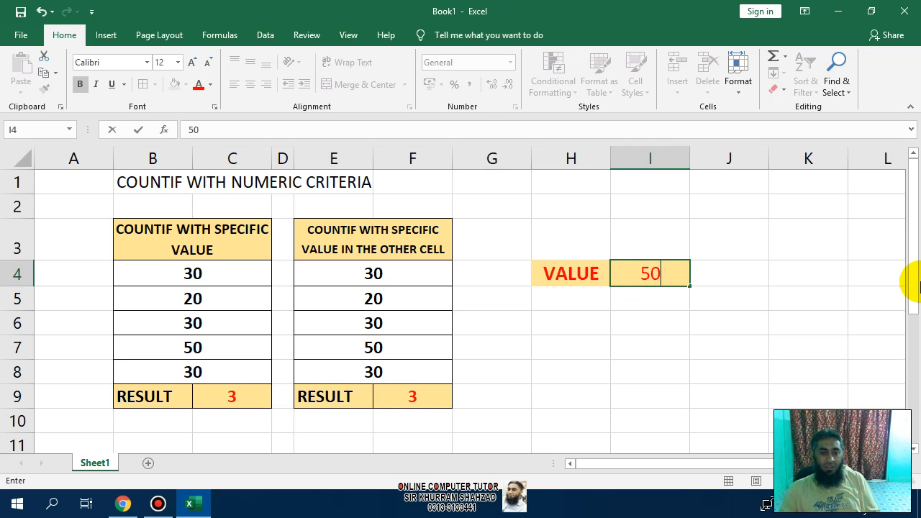
key("Return")
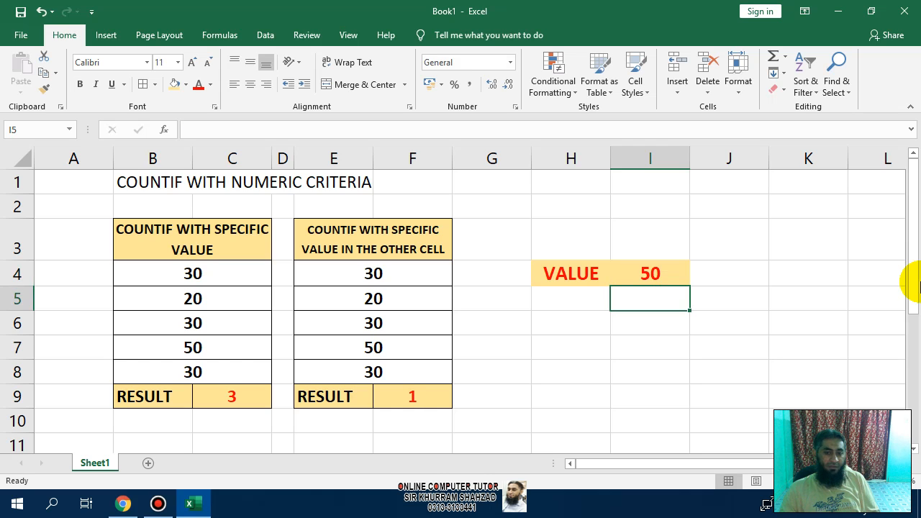
Set the second number in the second table's list, cell E5, to 50.
key("Left")
key("Left")
key("Left")
key("Left")
type("50")
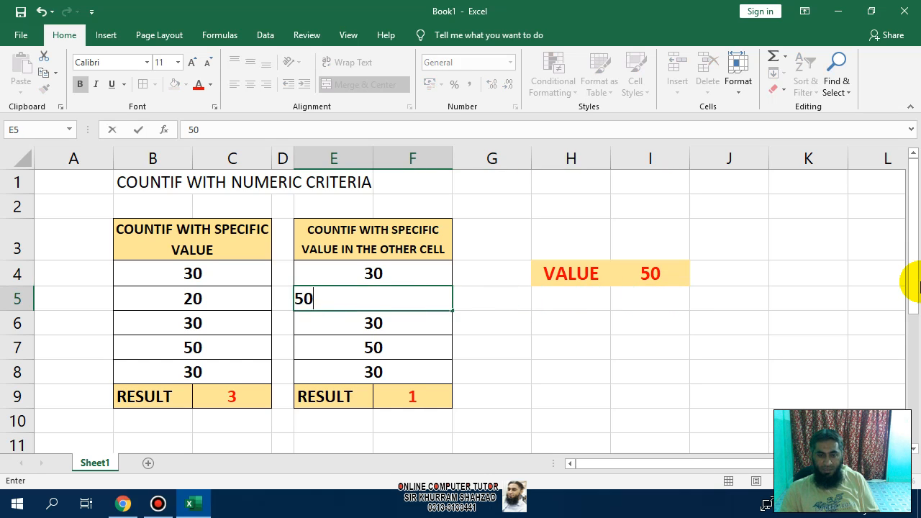
key("Return")
Change the criterion in the first table's COUNTIF formula in C9 to 50.
key("Left")
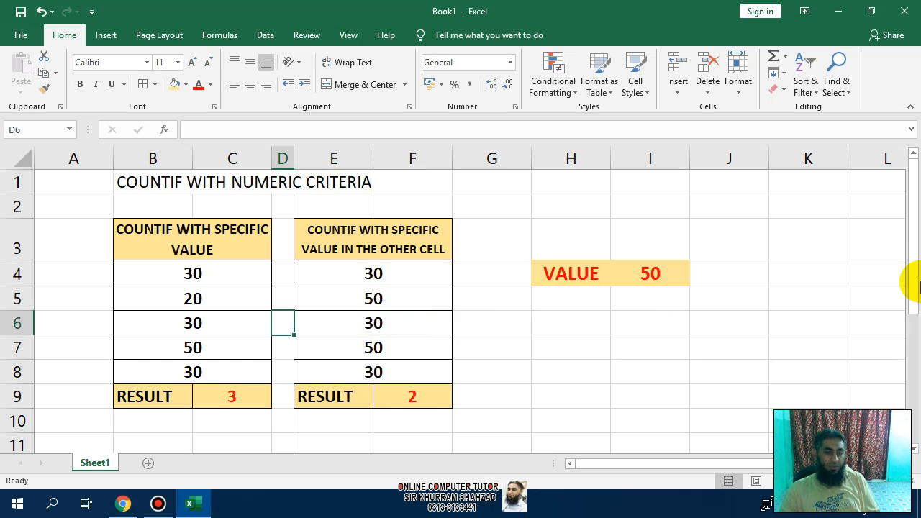
key("Down")
key("Down")
key("Down")
key("Left")
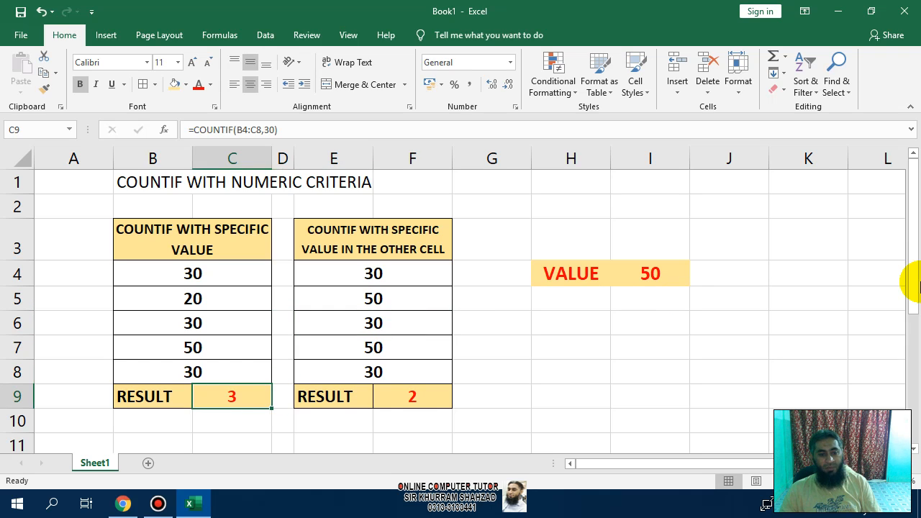
key("F2")
key("Left")
key("Left")
key("BackSpace")
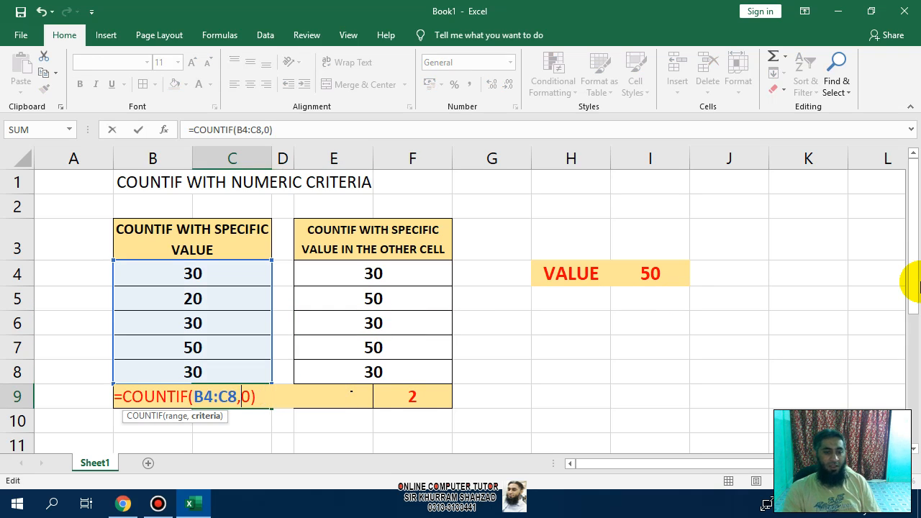
type("5")
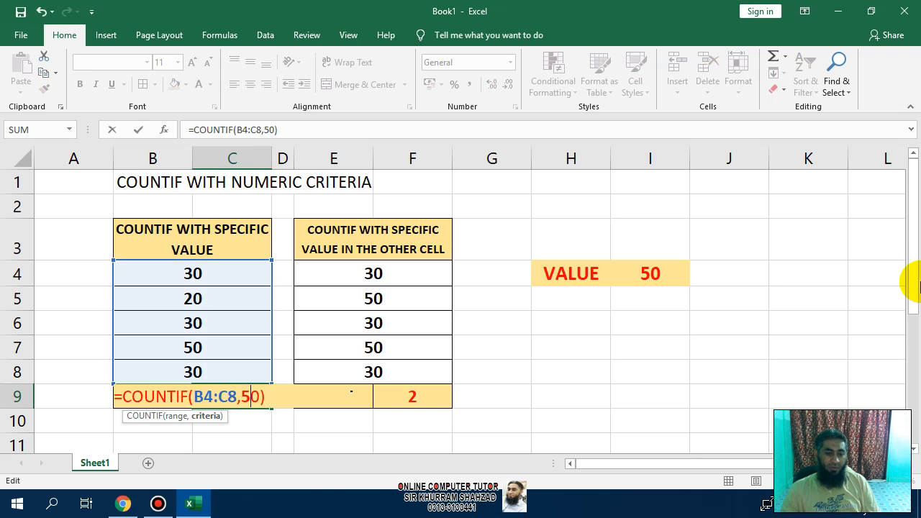
key("Return")
Set the third number in the first table's list, cell B6, to 50.
key("Up")
key("Up")
key("Up")
key("Up")
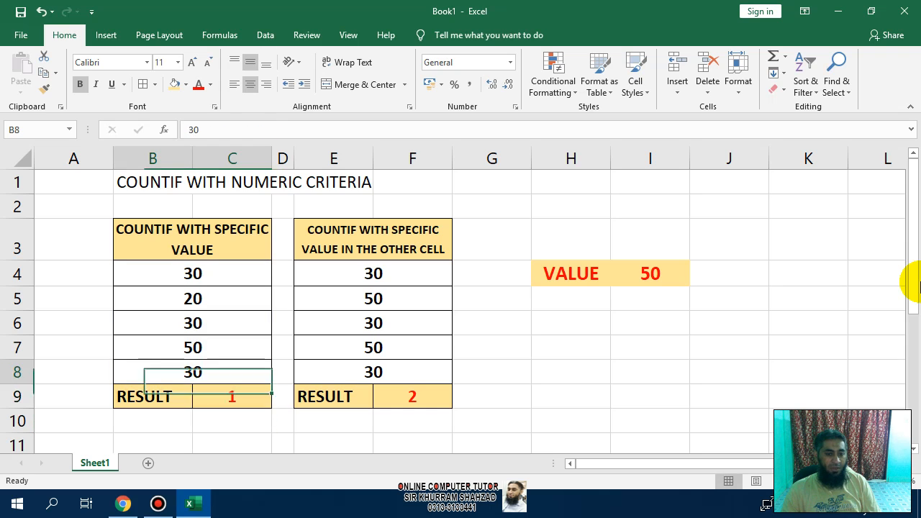
type("50")
key("Return")
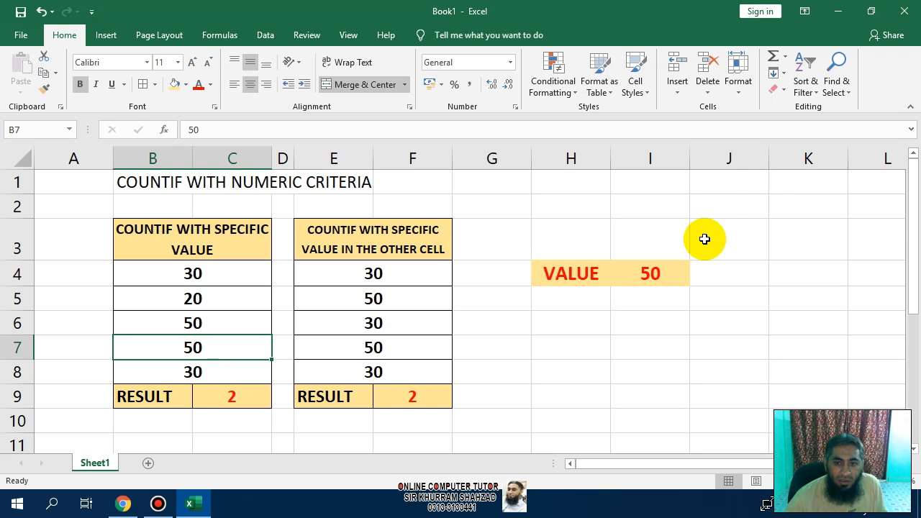
Centre the contents of both tables' result rows, B9:F9, horizontally.
left_click(912, 449)
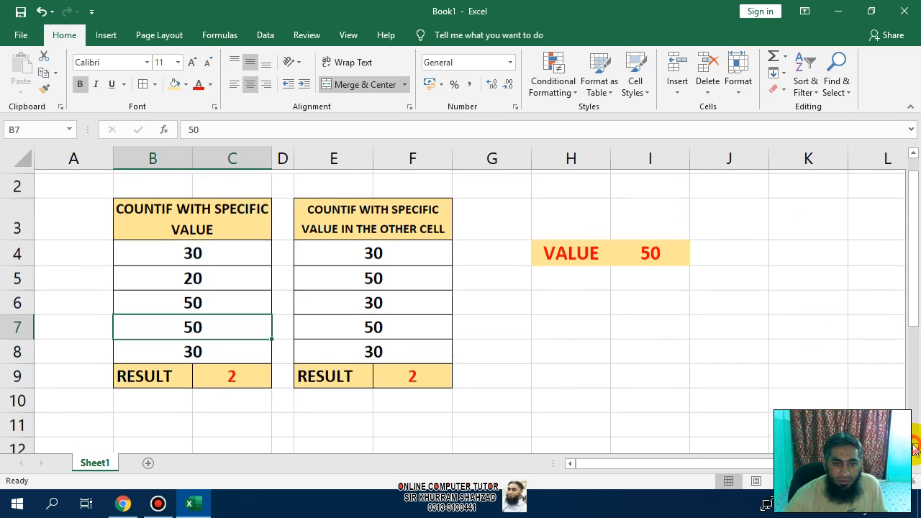
left_click_drag(913, 327, 911, 298)
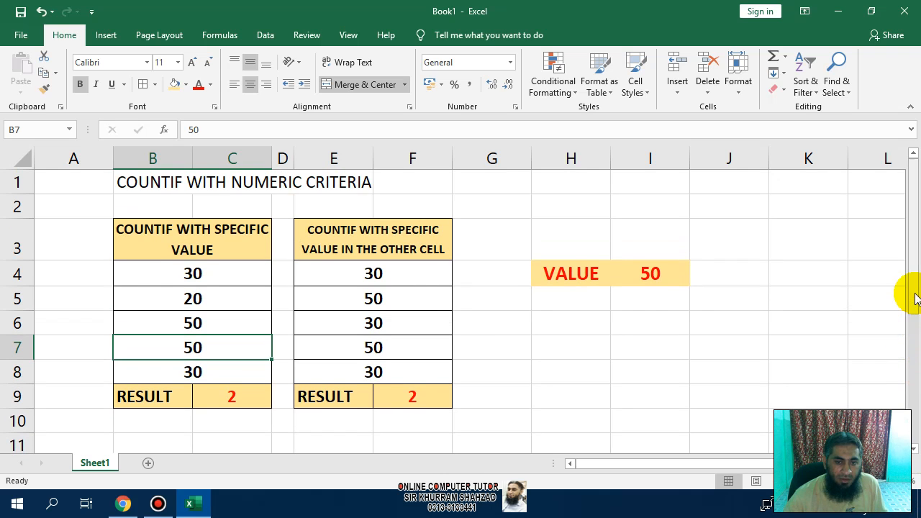
left_click_drag(358, 233, 374, 390)
left_click_drag(224, 397, 401, 397)
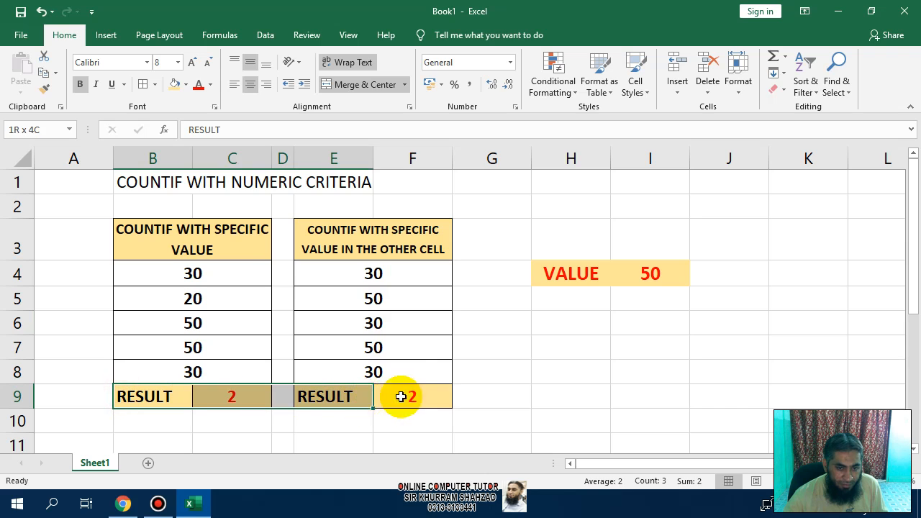
left_click(250, 85)
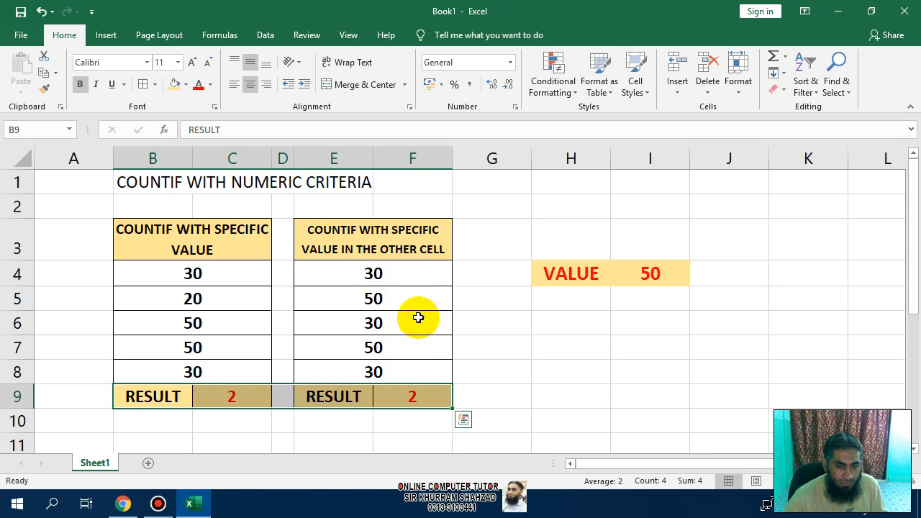
left_click(405, 272)
left_click_drag(394, 227, 405, 402)
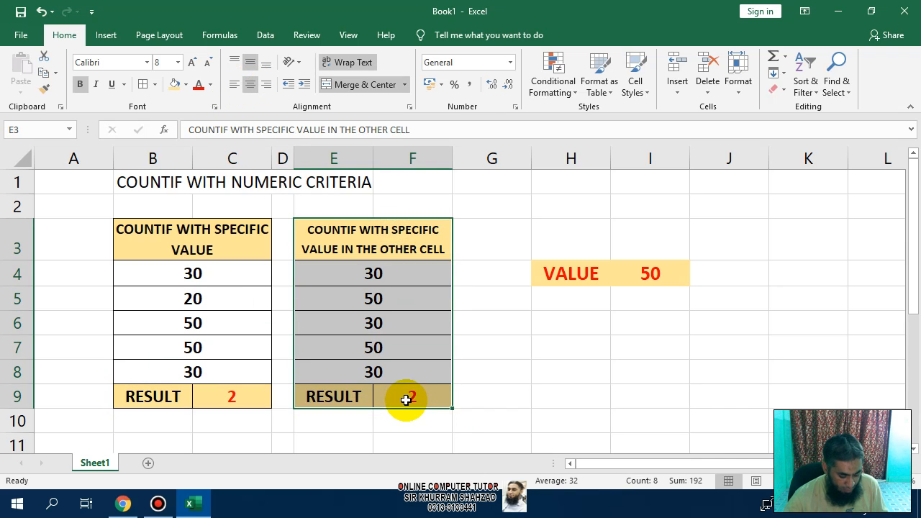
key("ctrl+c")
Copy the first table, B3:C9, to B12 and increase the height of row 12 to fit the two-line heading.
left_click_drag(240, 247, 247, 397)
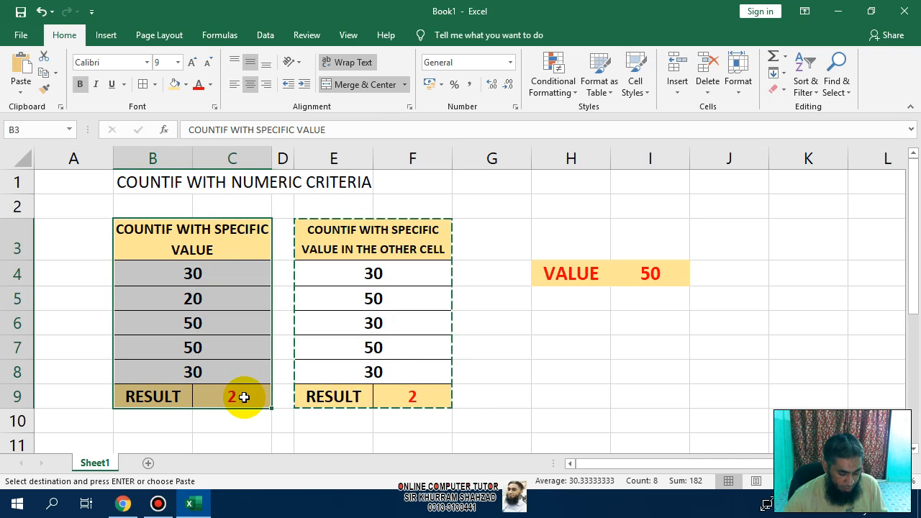
key("ctrl+c")
scroll(243, 397, "down", 3)
scroll(243, 396, "up", 2)
left_click(149, 370)
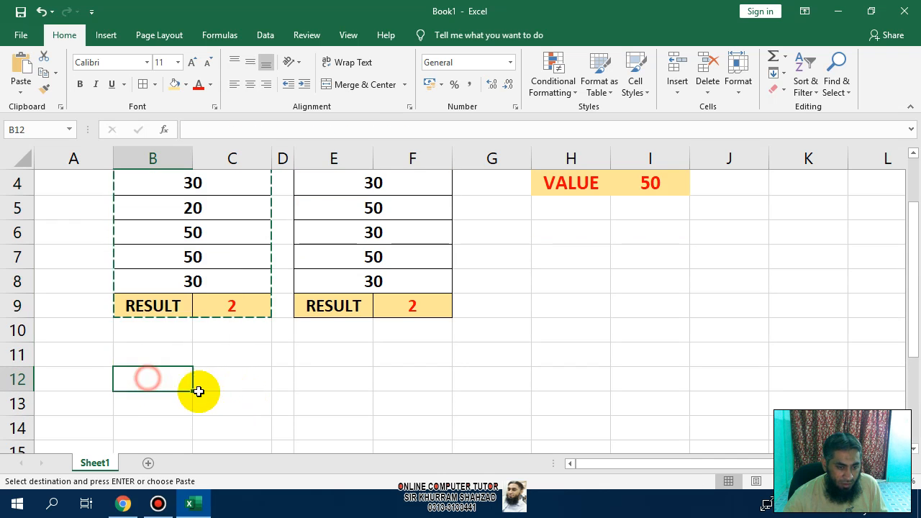
key("ctrl+v")
key("Escape")
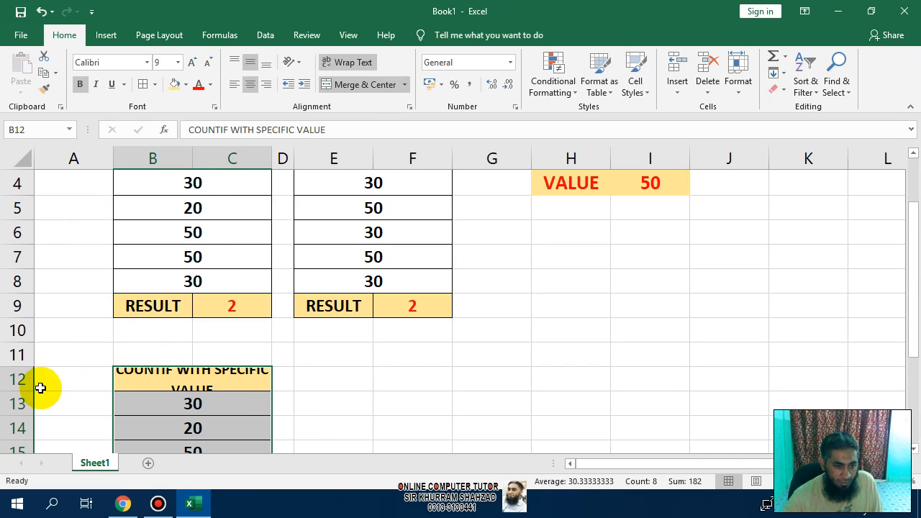
left_click_drag(29, 392, 31, 403)
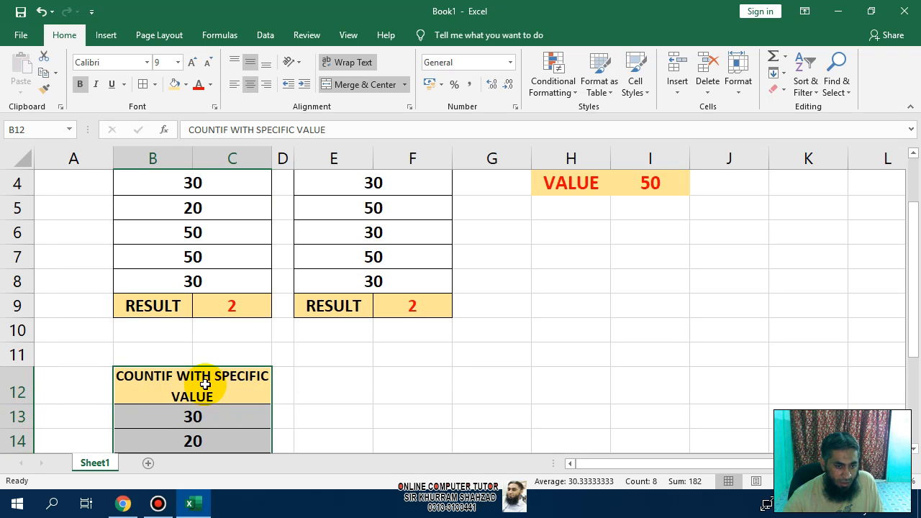
Change the copied table's heading in B12 to COUNTIF WITH >= VALUE.
double_click(231, 387)
left_click_drag(218, 387, 216, 408)
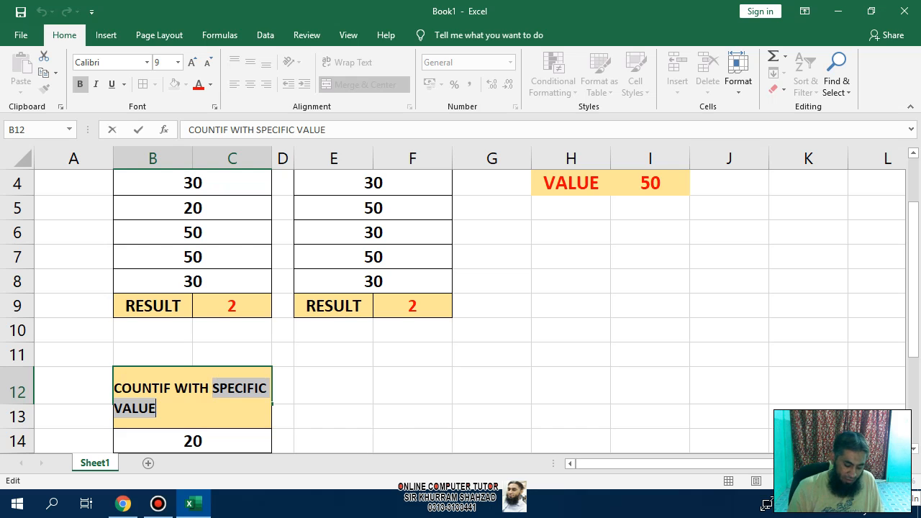
type(">")
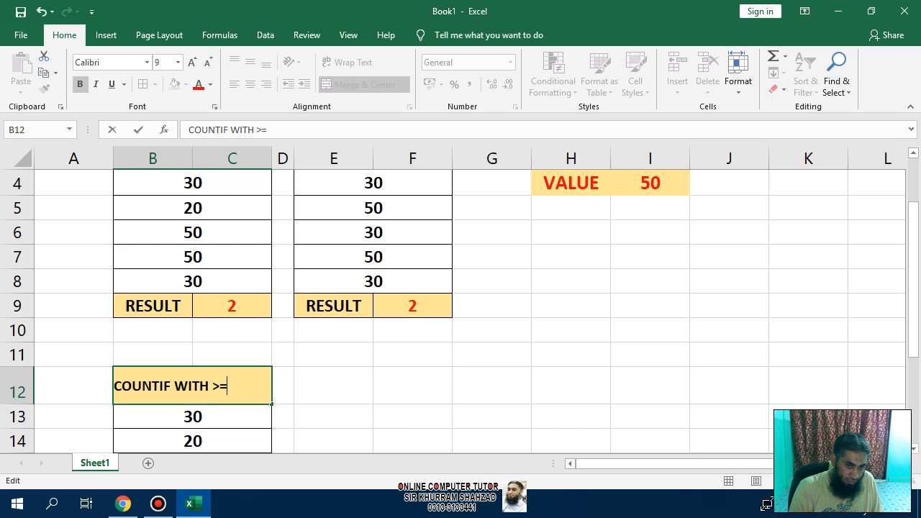
type("= VALUE")
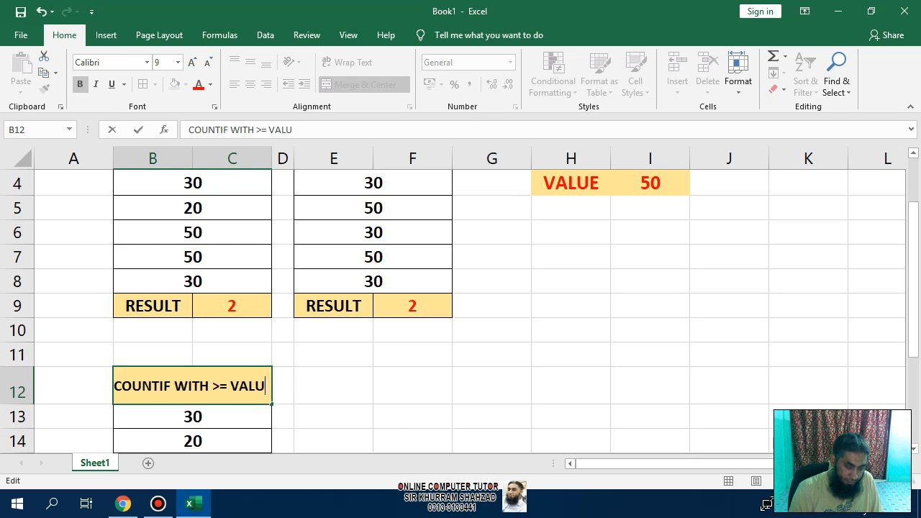
key("Return")
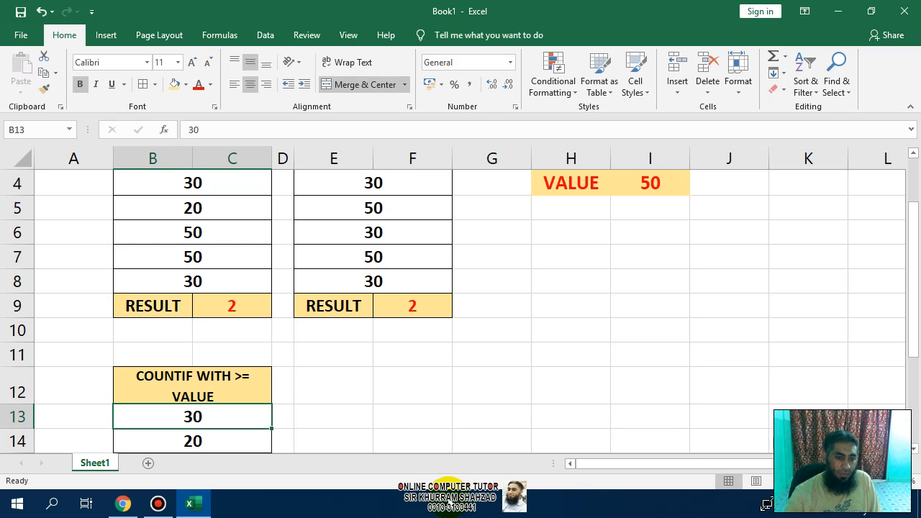
Clear the copied table's result in C18 and start a COUNTIF formula there with the range B13:C17.
scroll(453, 466, "down", 2)
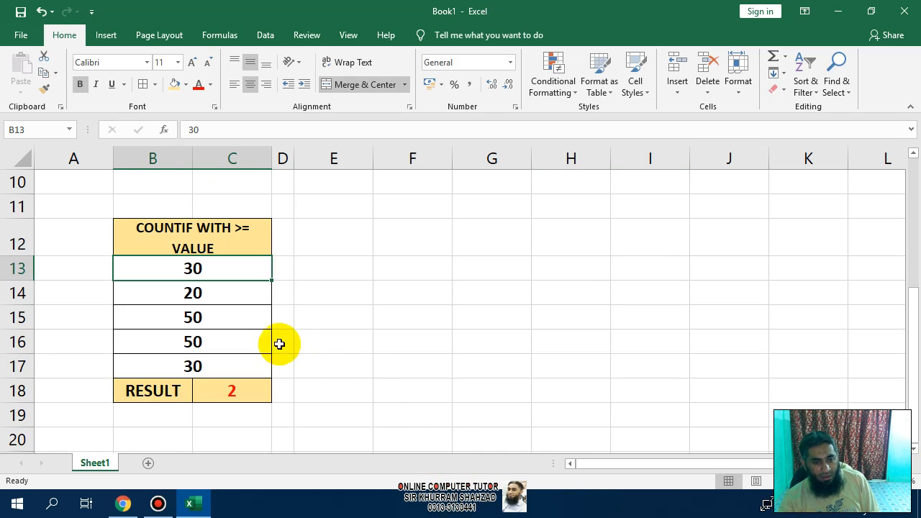
left_click(240, 389)
key("Delete")
type("=")
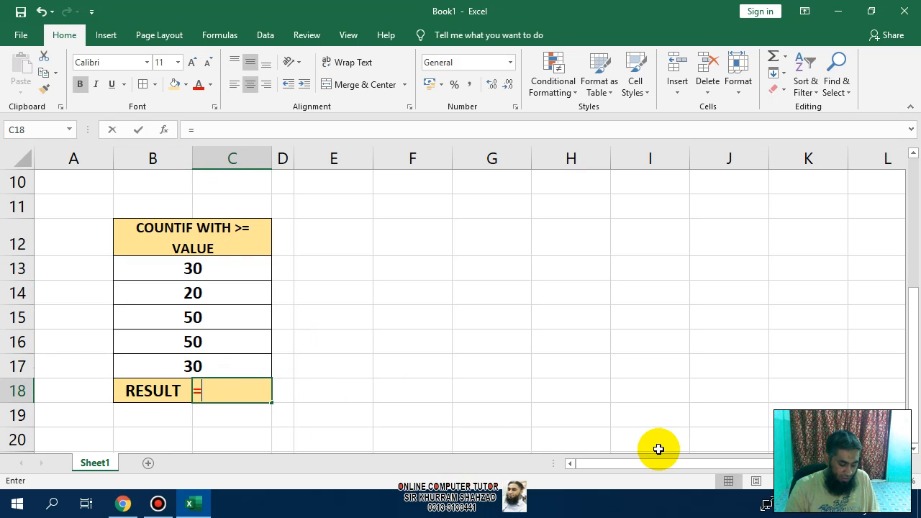
type("COUNTIF")
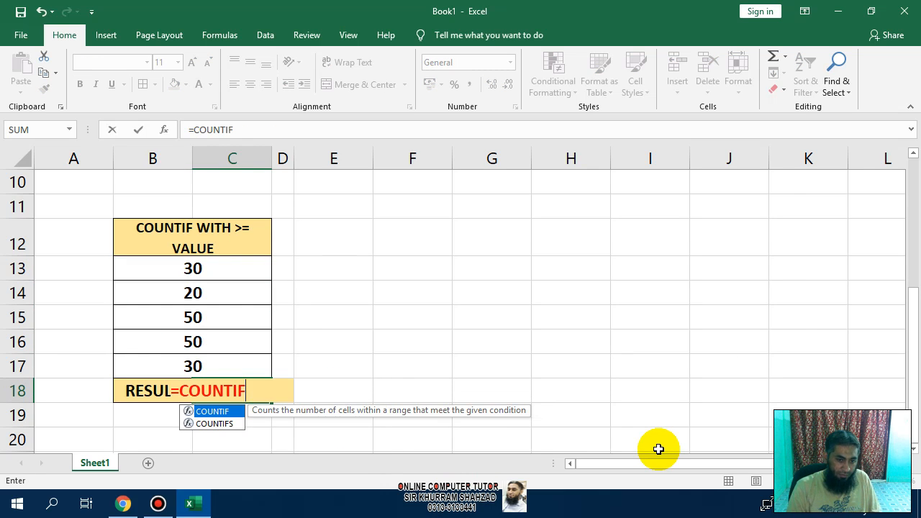
type("(")
key("Left")
key("Up")
key("Up")
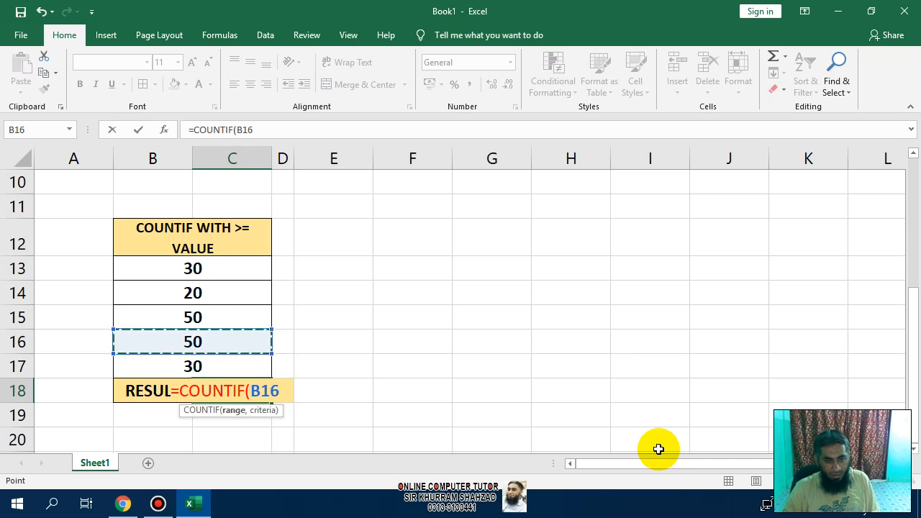
key("Up")
key("Up")
key("Up")
key("shift+Right")
key("shift+Down")
key("shift+Down")
key("shift+Down")
key("shift+Down")
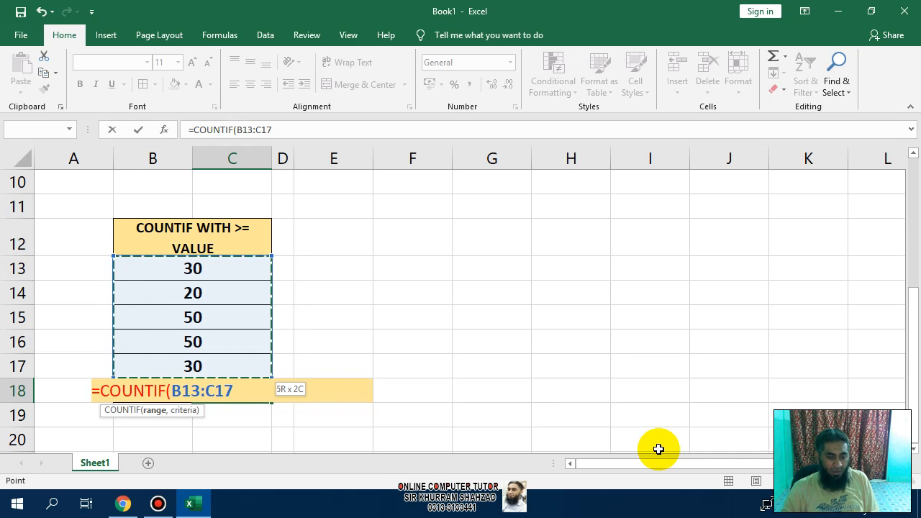
Complete the COUNTIF formula in C18 with the criterion ">=20".
type(",\">")
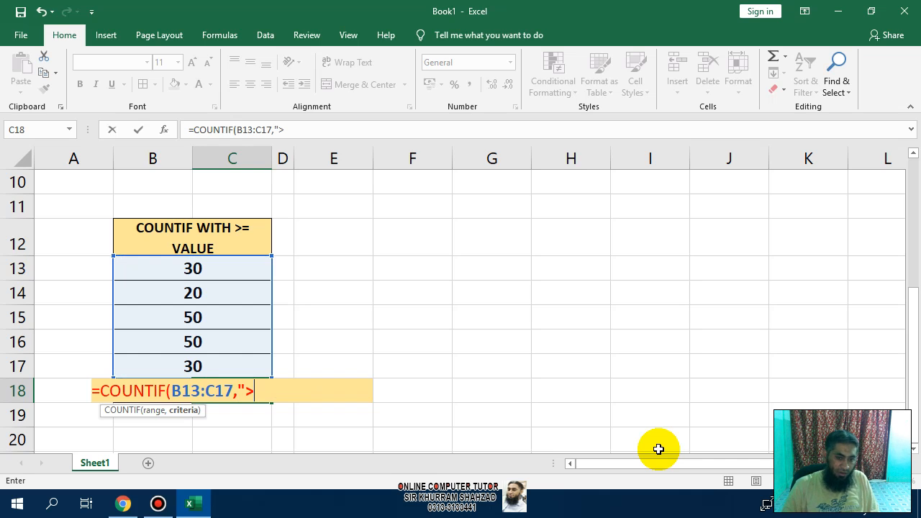
type("=")
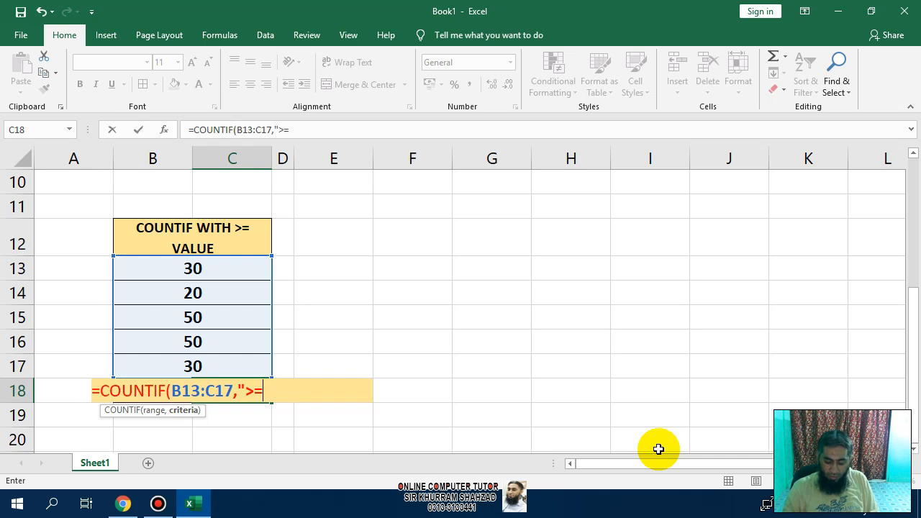
type("20")
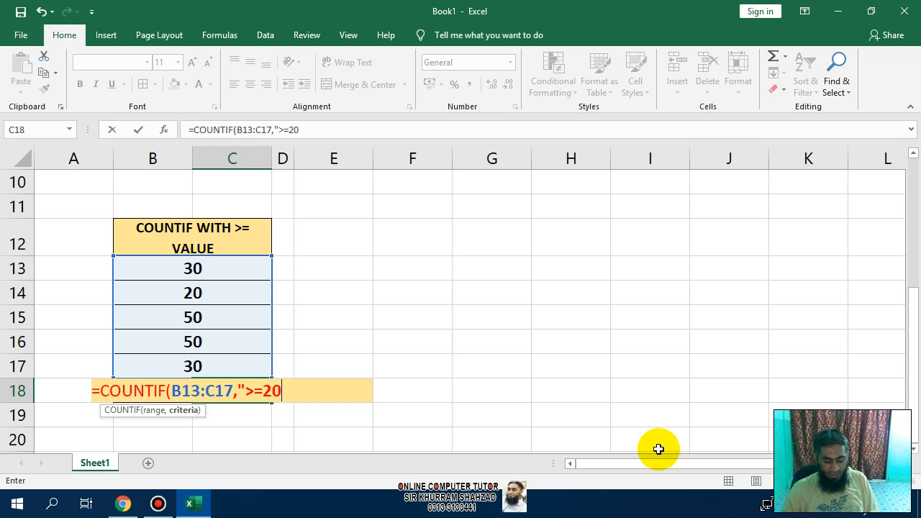
type("\")")
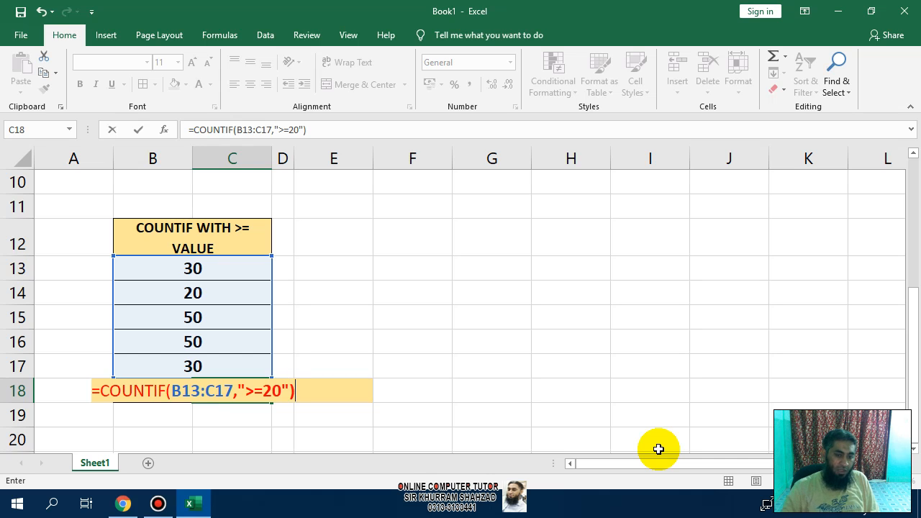
key("Return")
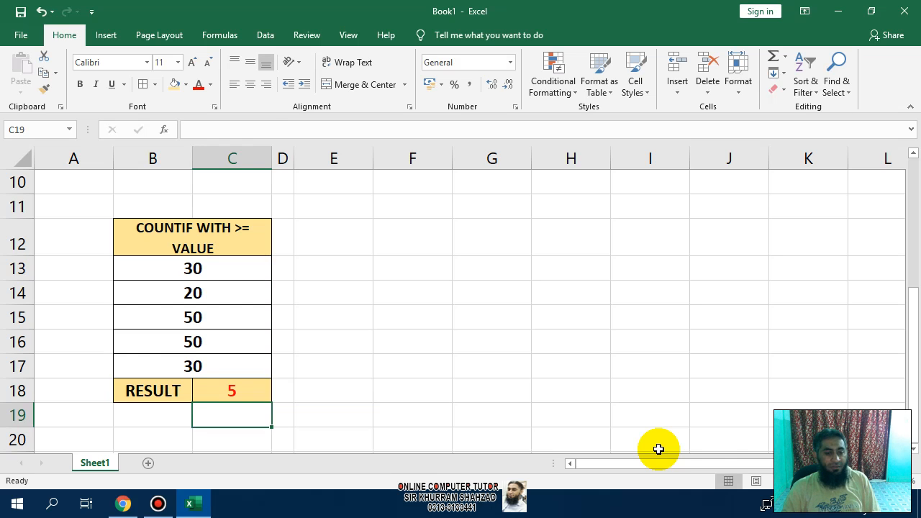
Check the formula in C18, and set the second number in the list, cell B14, to 15.
key("Up")
key("F2")
key("Escape")
key("Up")
key("Up")
key("Up")
key("Up")
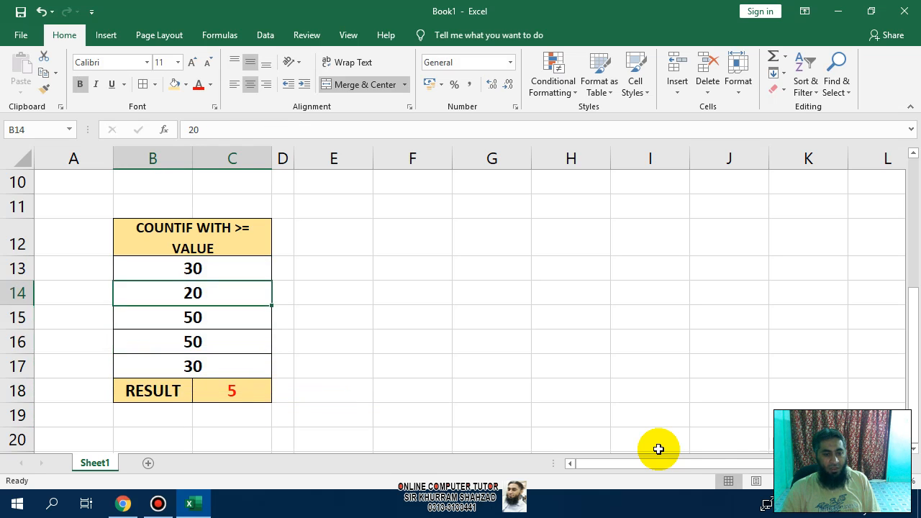
key("Down")
key("Up")
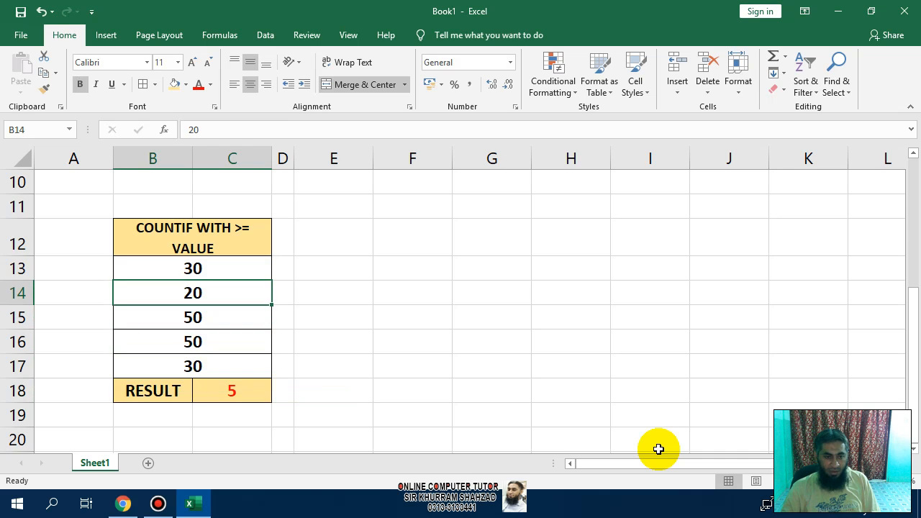
type("15")
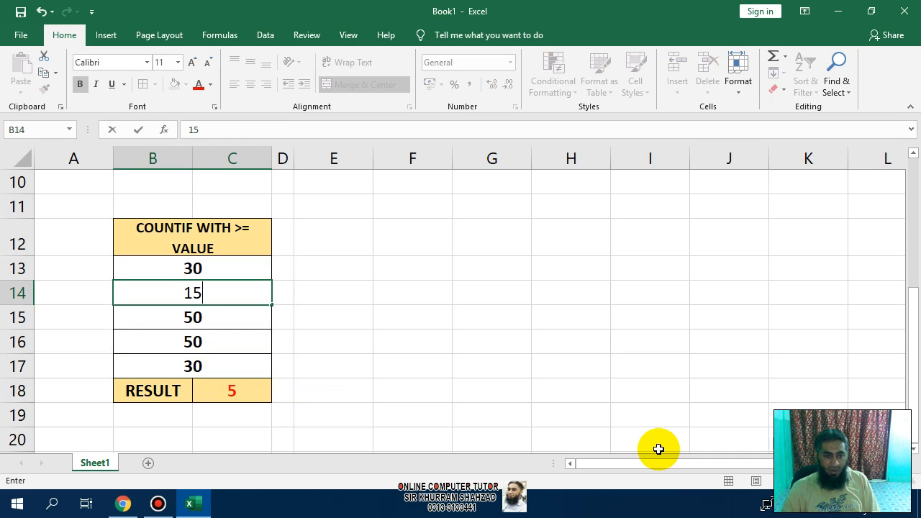
key("Return")
Examine the numbers in B13:B17 and the criterion of the COUNTIF formula in C18.
key("Down")
key("Down")
key("Down")
key("Up")
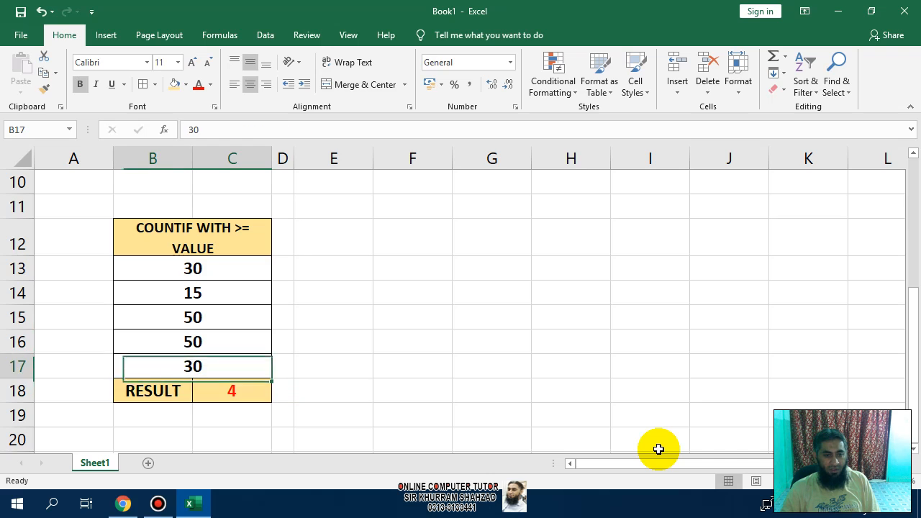
key("Up")
key("Up")
key("Up")
key("Up")
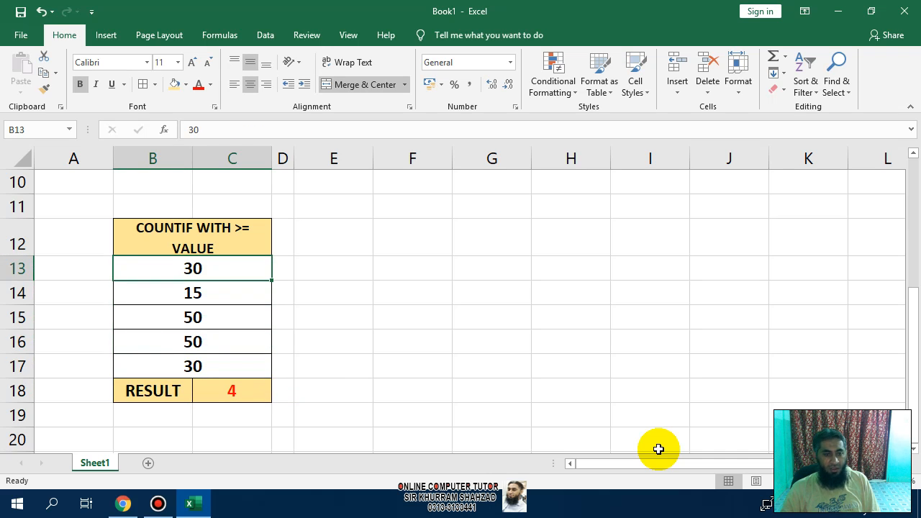
key("Down")
key("Down")
key("Down")
key("Down")
key("Down")
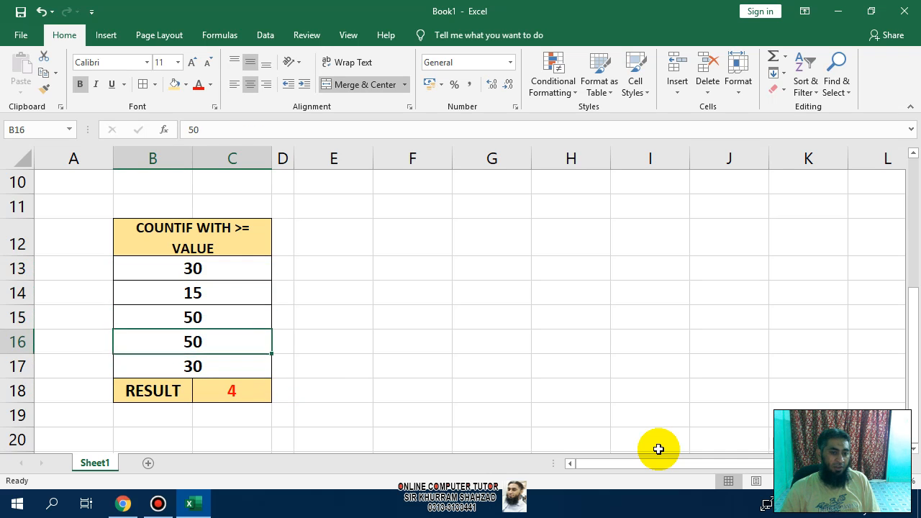
key("Right")
key("F2")
key("F2")
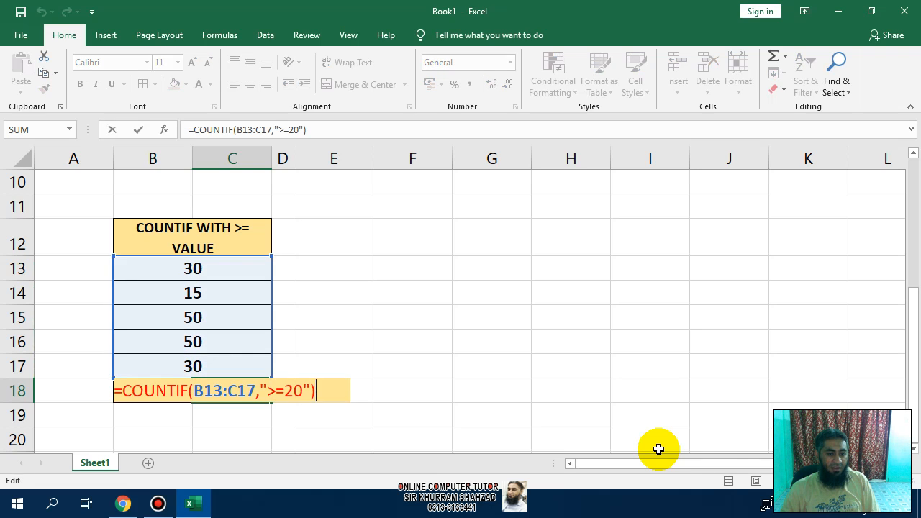
key("Left")
key("Left")
key("Left")
key("Left")
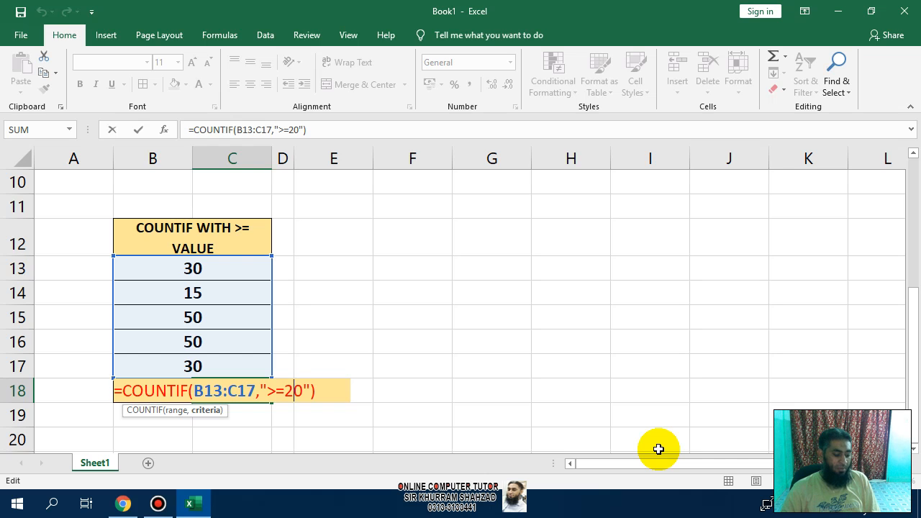
key("Right")
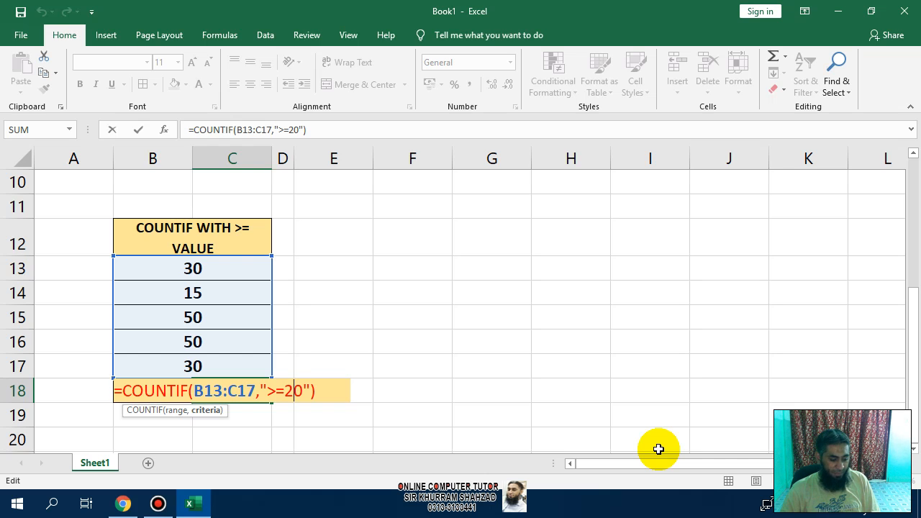
key("ctrl+Return")
Copy the COUNTIF WITH >= VALUE table, B12:C18, to E12.
key("Up")
key("Up")
key("Up")
key("Up")
key("Up")
key("Up")
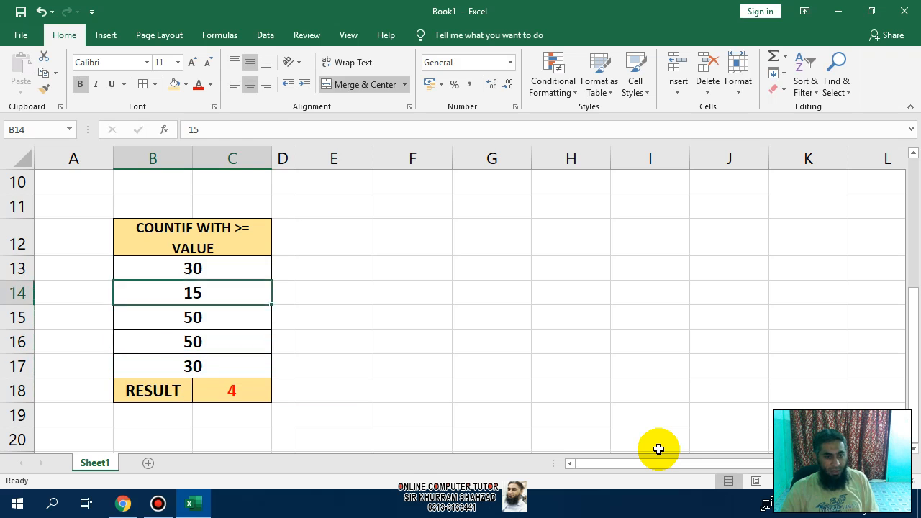
key("shift+Down")
key("shift+Down")
key("shift+Down")
key("shift+Down")
key("shift+Down")
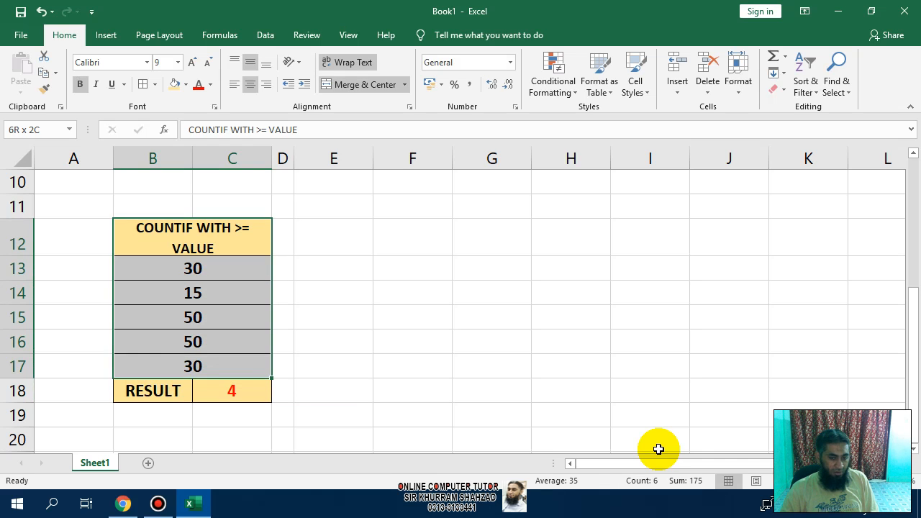
key("shift+Down")
key("ctrl+c")
key("Right")
key("Right")
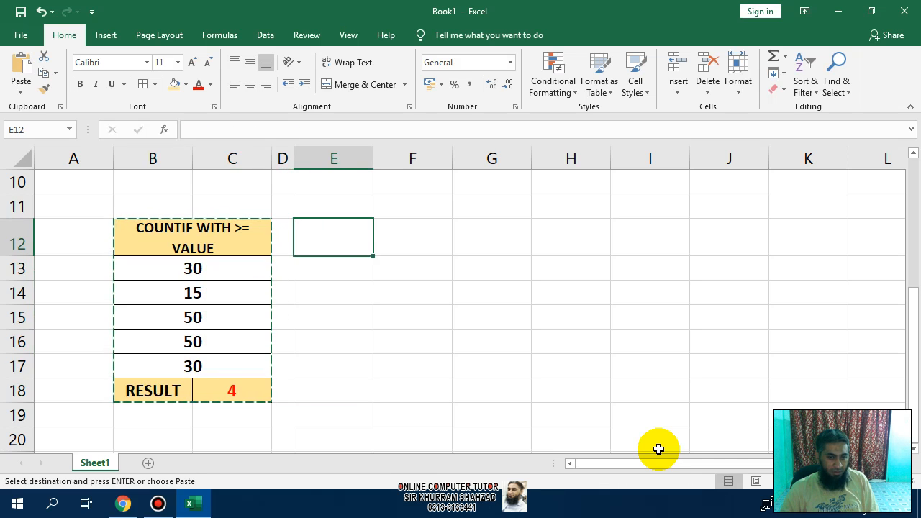
key("ctrl+v")
key("Escape")
Copy the VALUE label and its number, H4:I4, to H14 beside the new table.
key("Right")
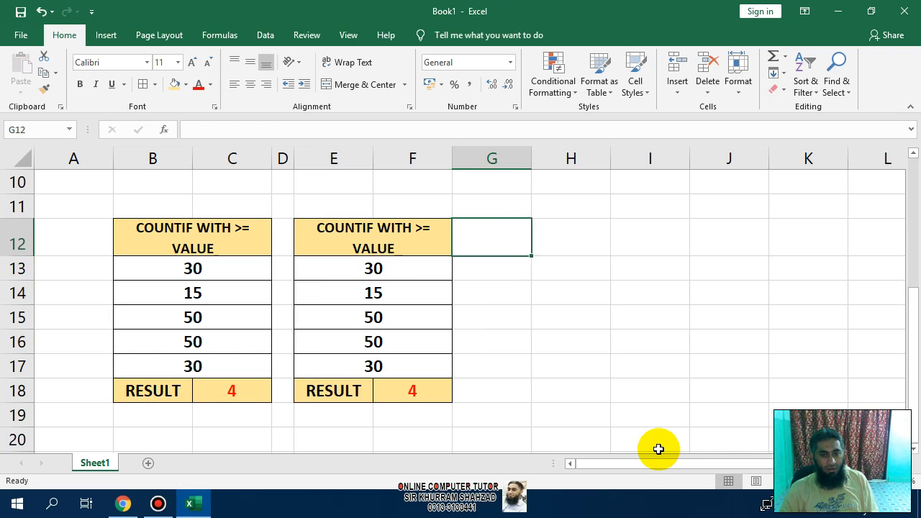
key("Right")
key("Up")
key("Up")
key("Up")
key("Up")
key("Up")
key("Up")
key("Up")
key("Up")
key("Up")
key("Up")
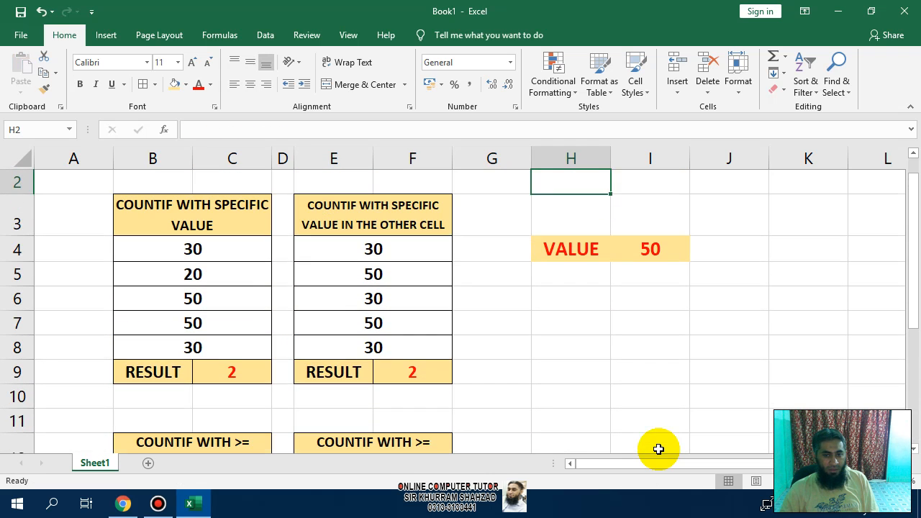
key("Down")
key("Down")
key("shift+Right")
key("ctrl+c")
key("Down")
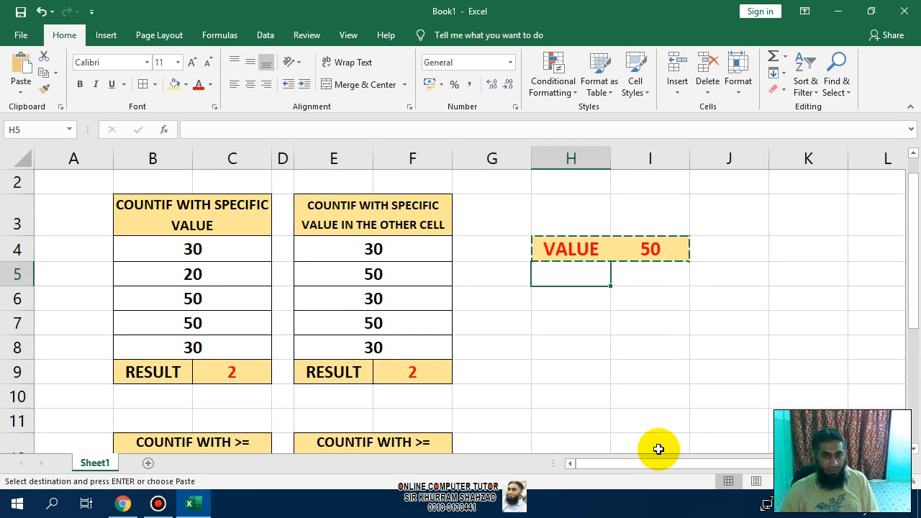
key("Down")
key("Down")
key("Down")
key("Down")
key("Down")
key("Down")
key("Down")
key("Down")
key("Down")
key("Down")
key("Down")
key("Down")
key("Down")
key("Down")
key("Down")
key("Down")
key("Down")
key("Down")
key("Down")
key("Down")
key("Up")
key("Up")
key("Up")
key("Up")
key("Up")
key("Up")
key("Up")
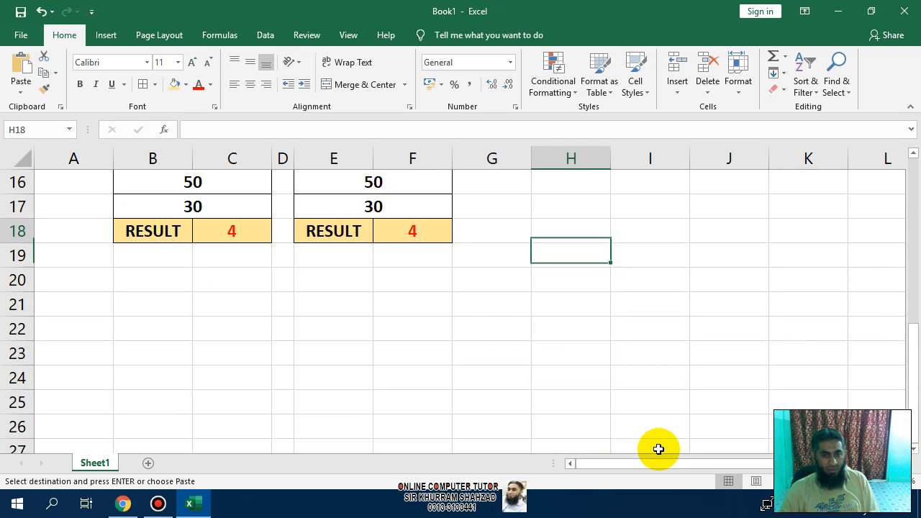
key("Up")
key("Up")
key("Up")
key("Up")
key("Up")
key("Up")
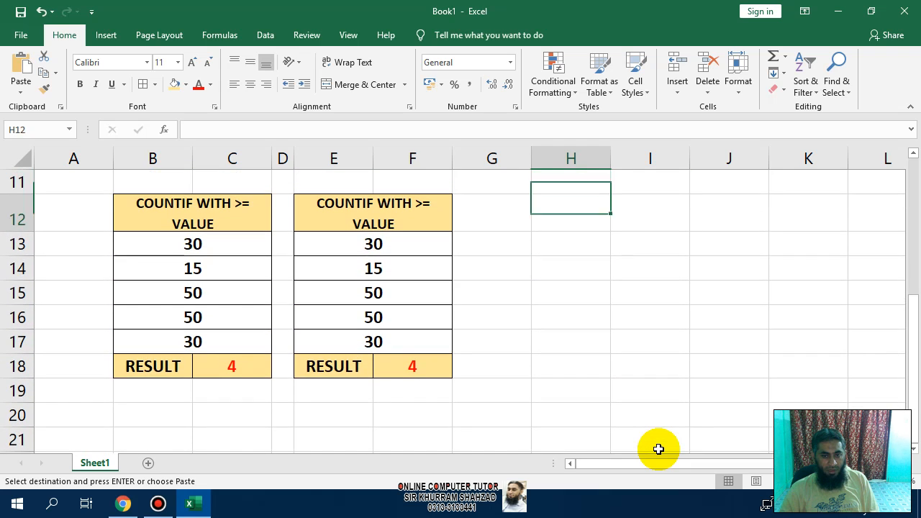
key("Down")
key("Down")
key("Up")
key("Down")
key("ctrl+v")
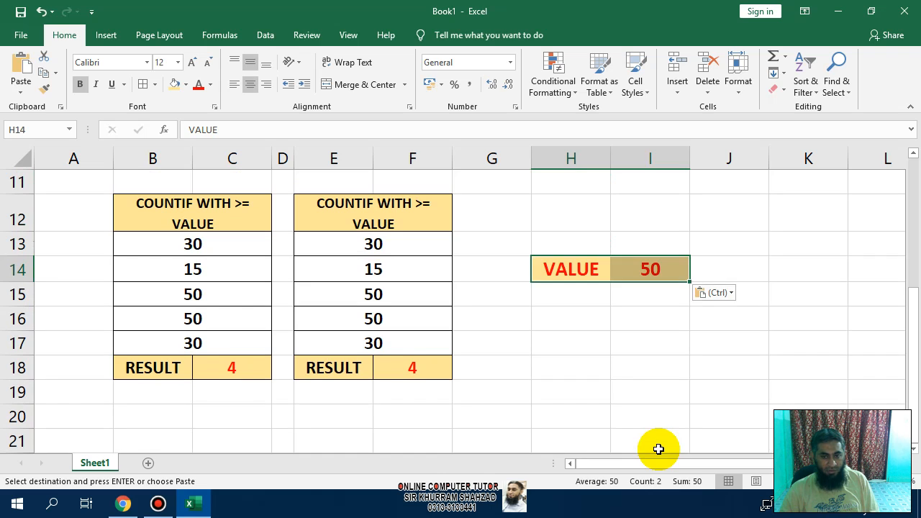
key("Escape")
Change the criterion of the COUNTIF formula in F18 to ">=&I14", referring to the value cell I14.
key("Left")
key("Left")
key("Left")
key("Left")
key("Down")
key("Down")
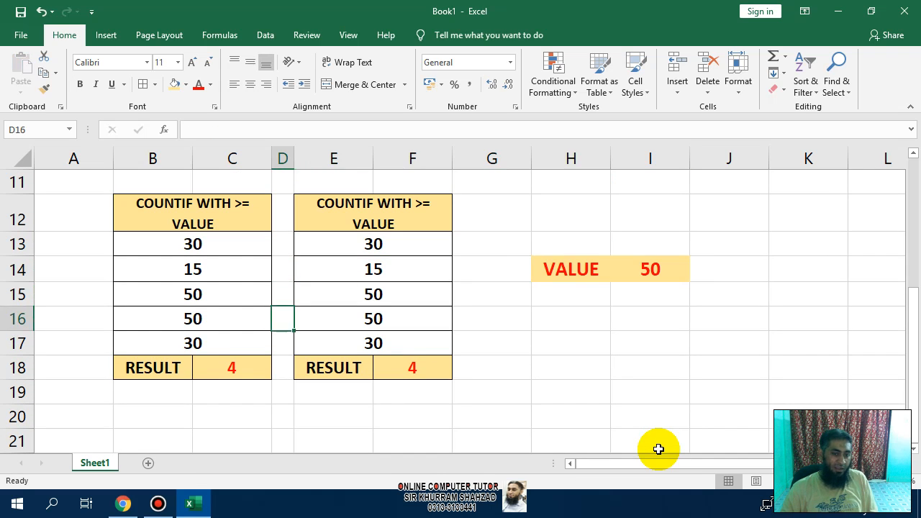
key("Down")
key("Down")
key("Right")
key("Right")
key("F2")
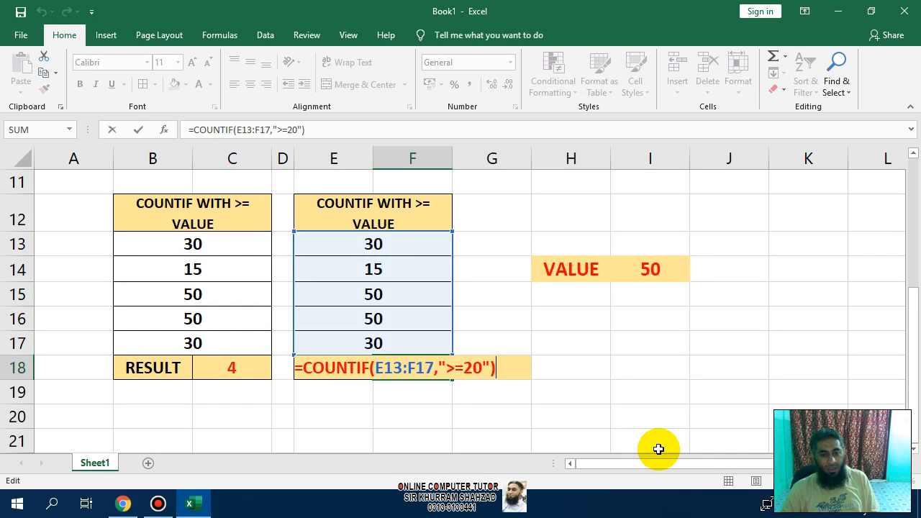
key("Left")
key("BackSpace")
key("BackSpace")
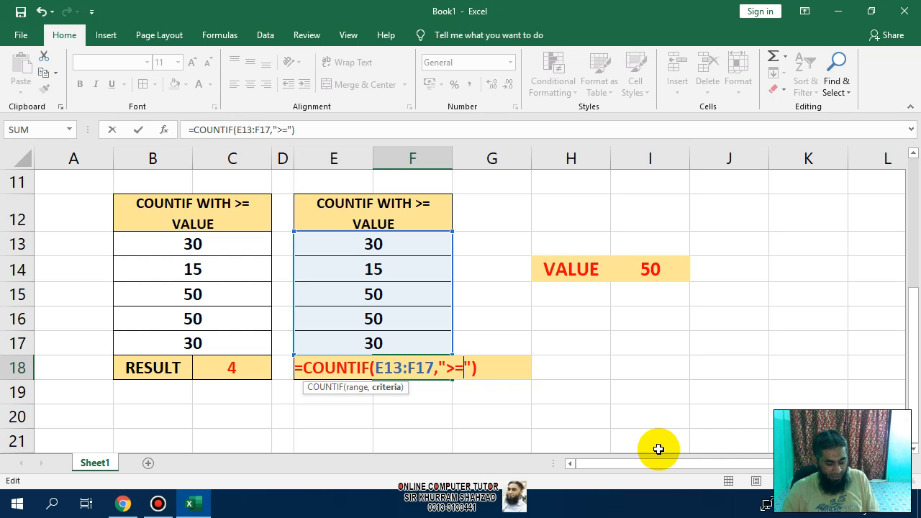
type("&")
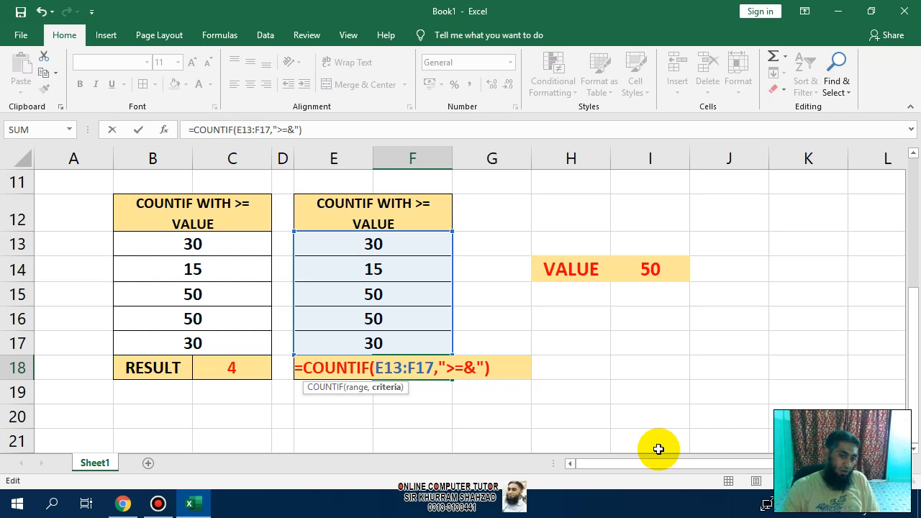
left_click(652, 269)
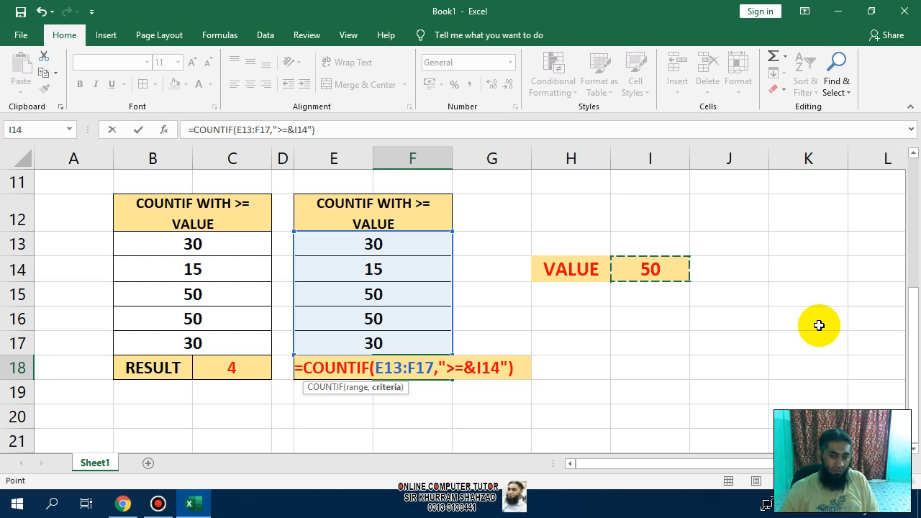
key("Return")
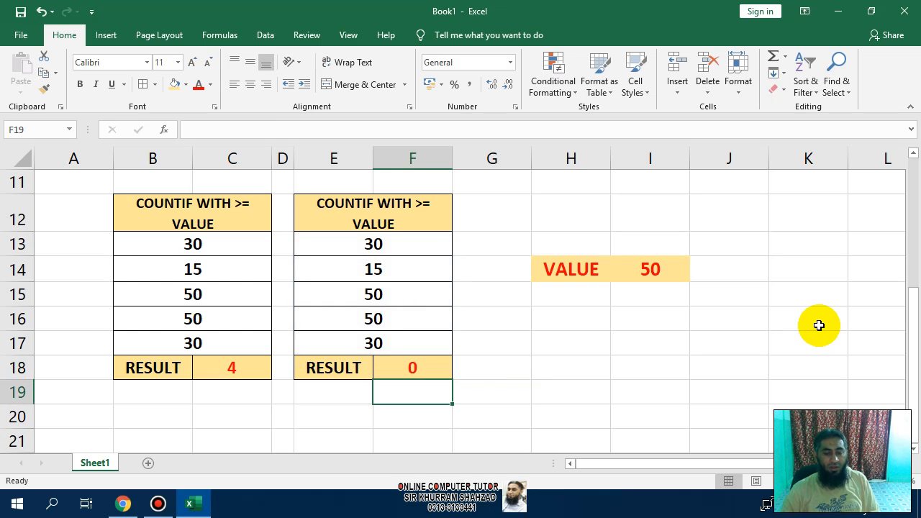
key("Up")
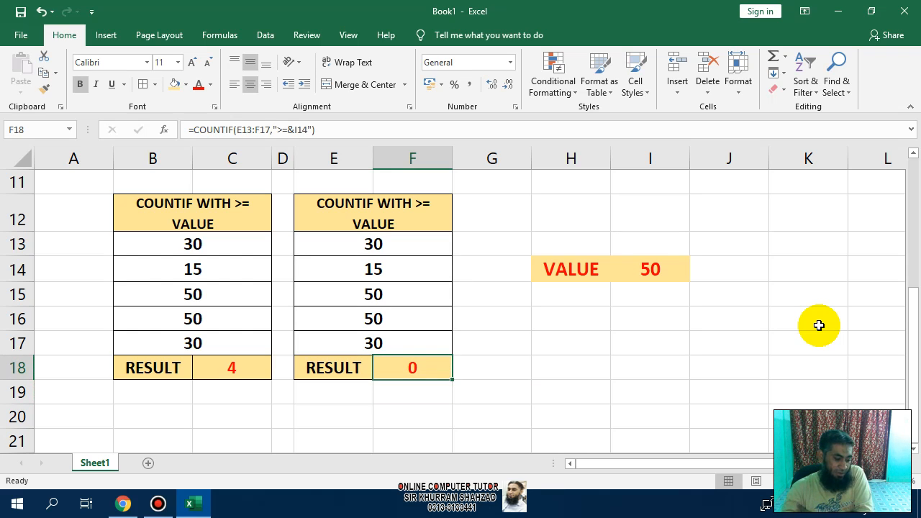
Correct the criterion of the COUNTIF formula in F18 to ">="&I14, with only the operator inside the quotation marks.
key("F2")
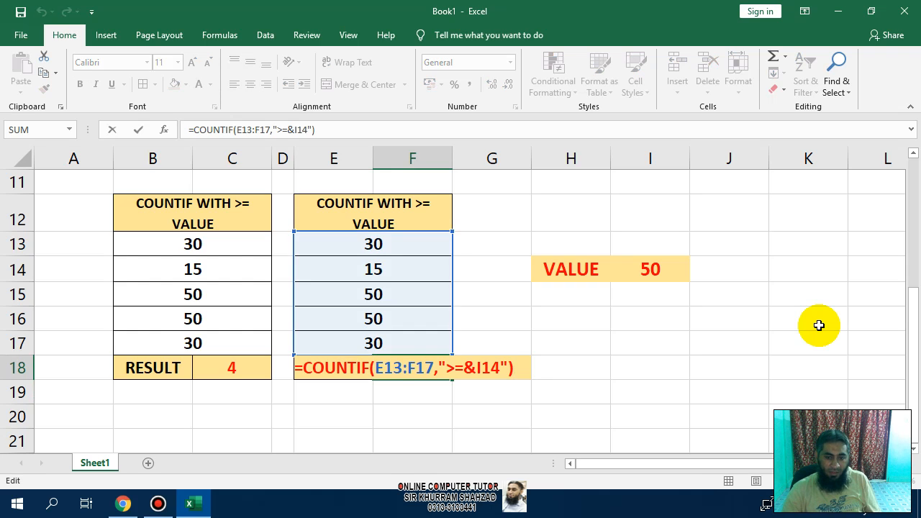
key("Left")
key("BackSpace")
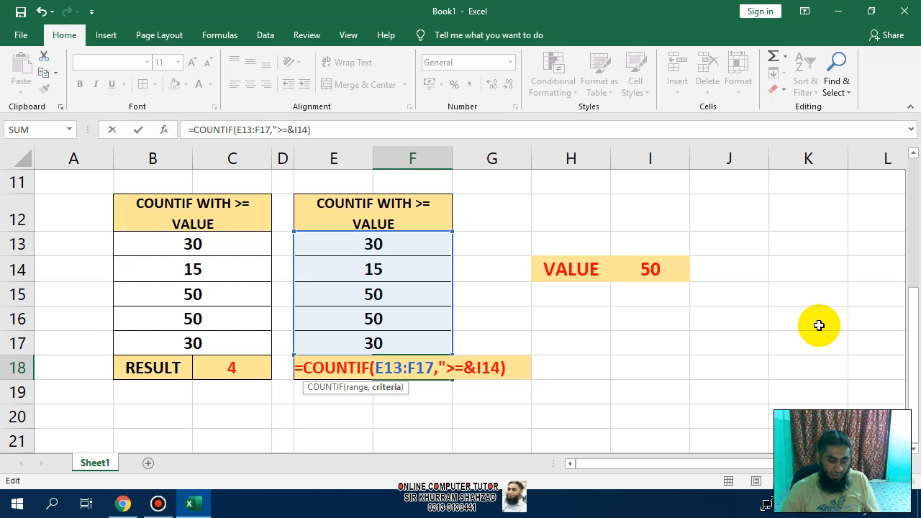
type("\"")
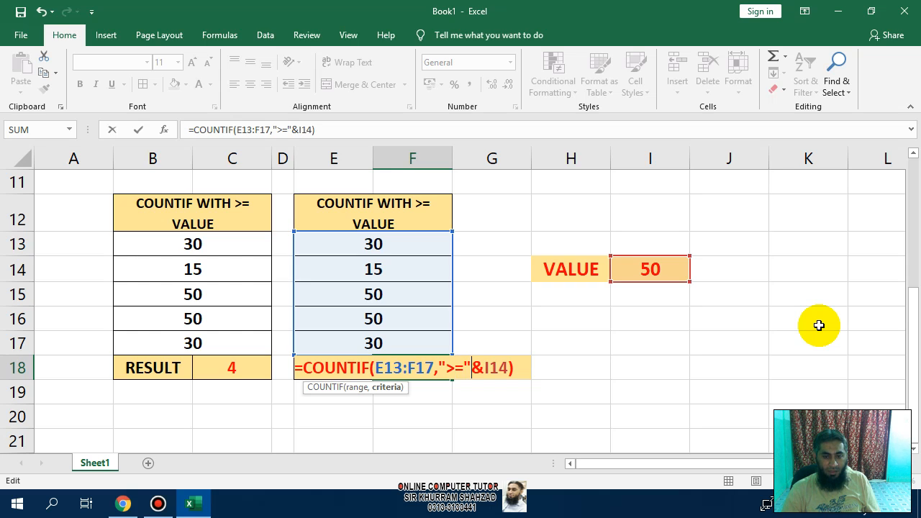
key("Return")
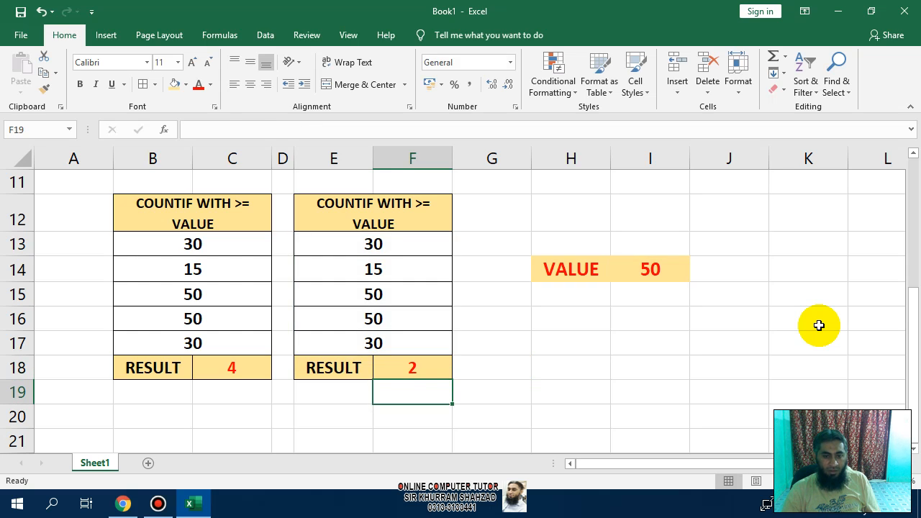
Examine the numbers in E13:E17 that meet the criterion of the COUNTIF formula in F18.
key("Up")
key("Up")
key("Left")
key("Up")
key("Up")
key("Down")
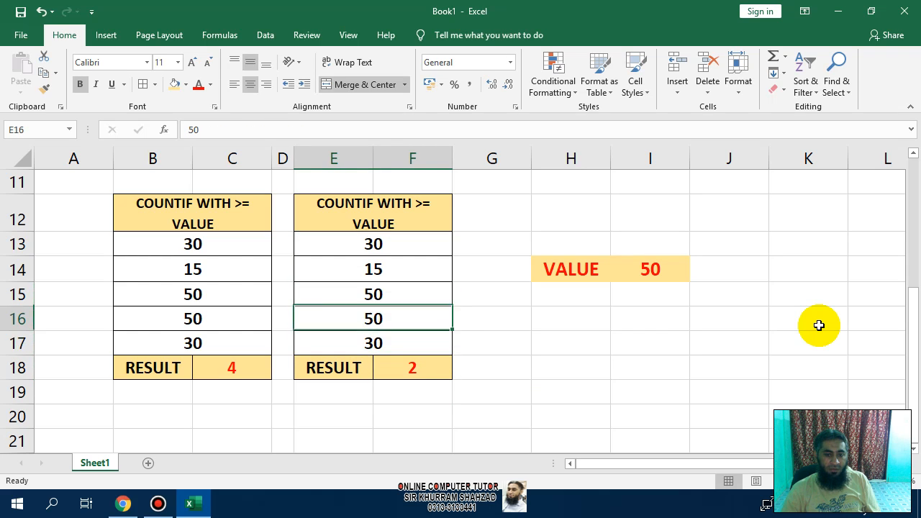
key("Up")
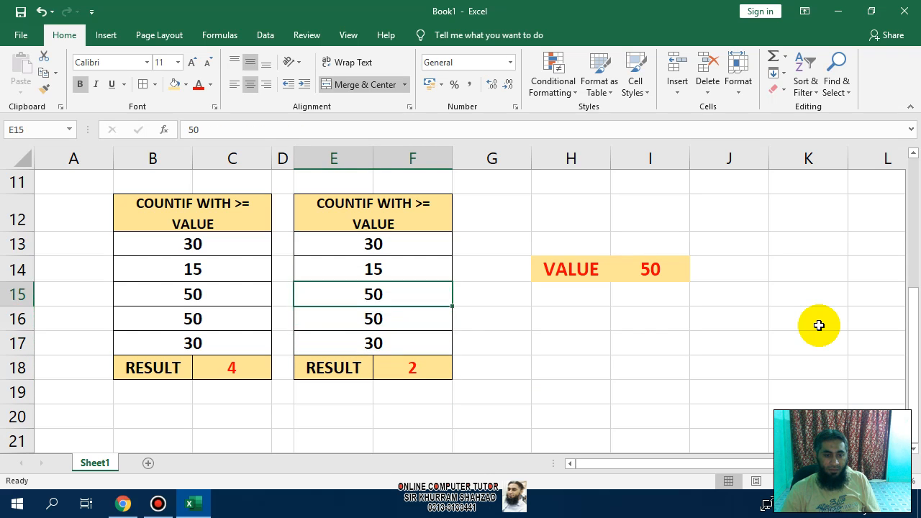
Set the comparison value in I14 to 30.
key("Right")
key("Right")
key("Right")
key("Right")
key("Up")
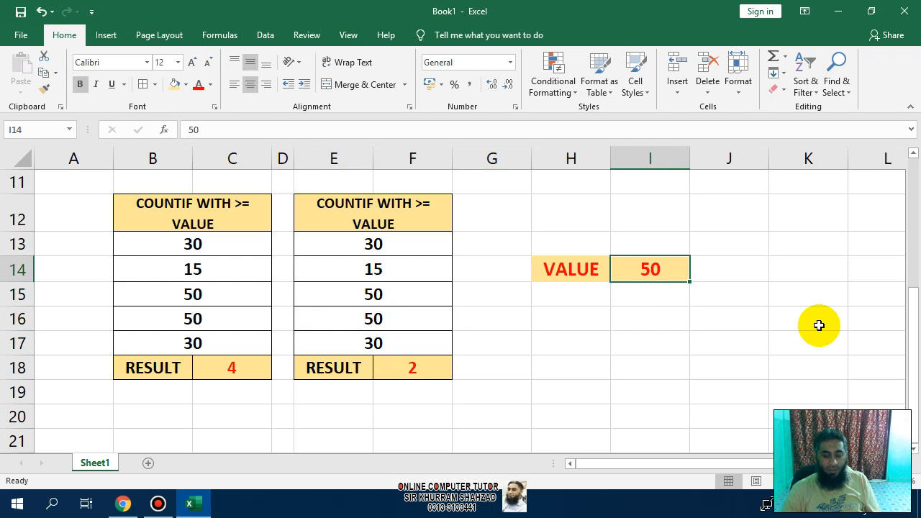
key("F2")
key("BackSpace")
key("BackSpace")
type("30")
key("Return")
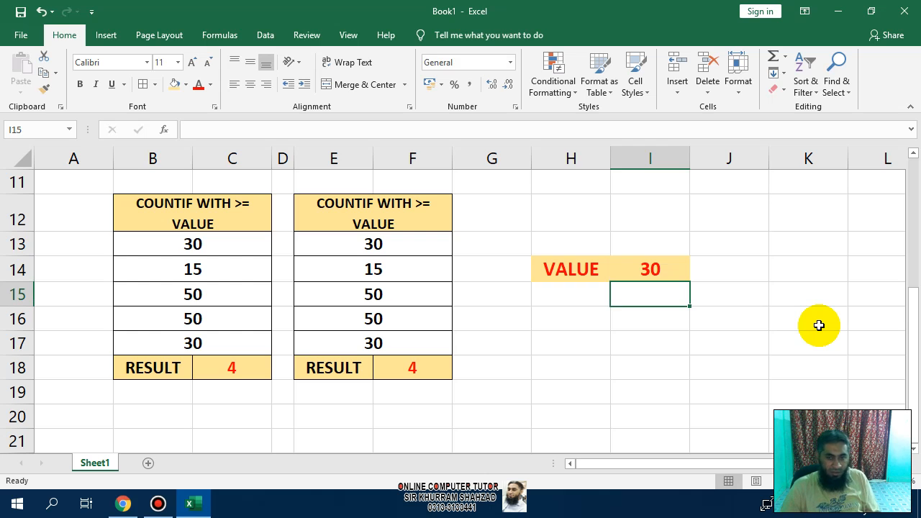
Copy the COUNTIF WITH >= VALUE table, B12:C18, to B20.
key("Left")
key("Left")
key("Left")
key("Left")
key("Left")
key("Left")
key("Left")
key("Left")
key("Up")
key("Up")
key("Up")
key("Up")
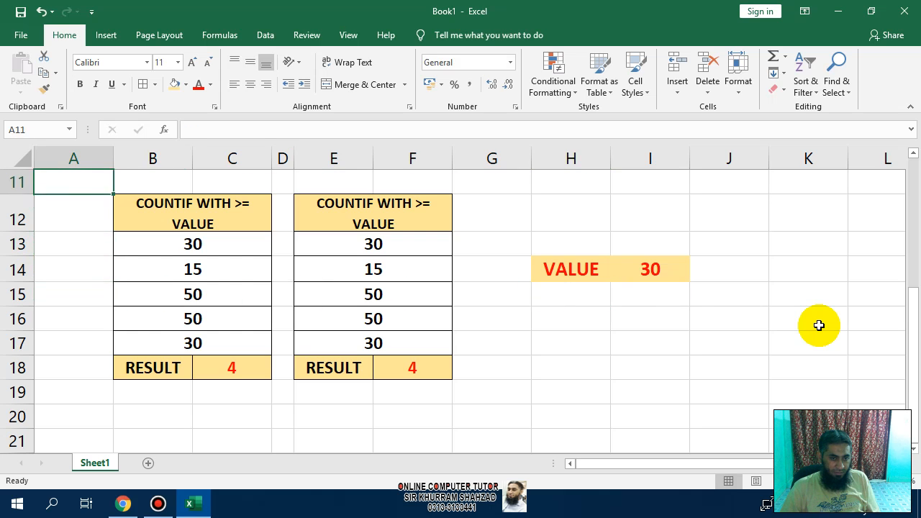
key("Right")
key("Right")
key("Down")
key("shift+Down")
key("shift+Down")
key("shift+Down")
key("shift+Down")
key("shift+Down")
key("shift+Down")
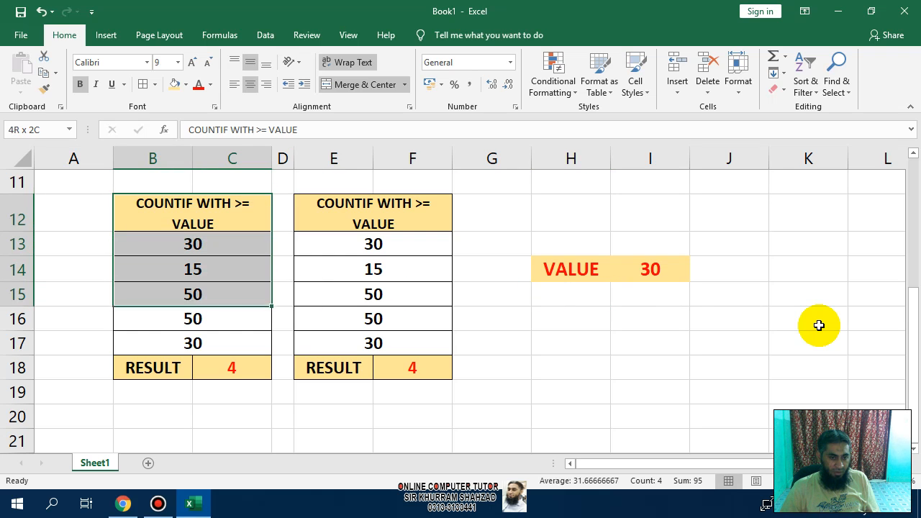
key("ctrl+c")
key("Down")
key("Down")
key("Down")
key("Down")
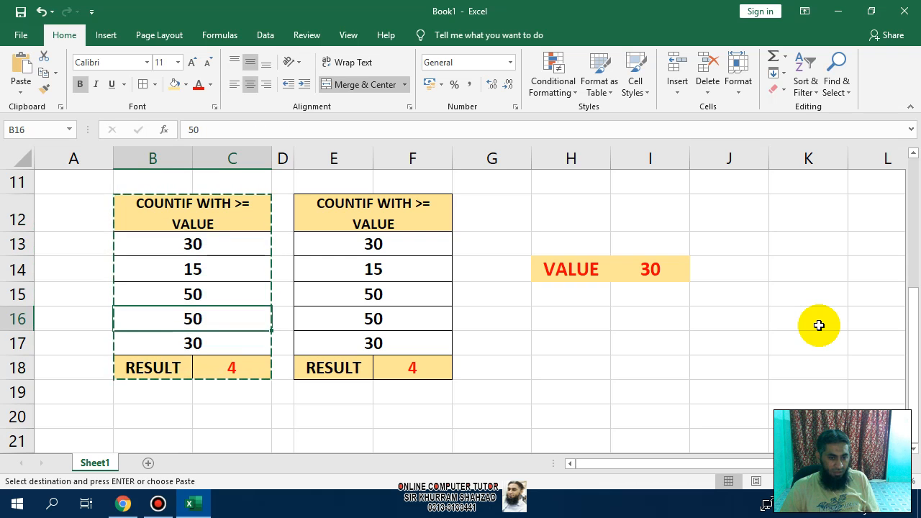
key("Down")
key("Down")
key("Down")
key("Right")
key("Down")
key("Down")
key("Left")
key("Down")
key("Down")
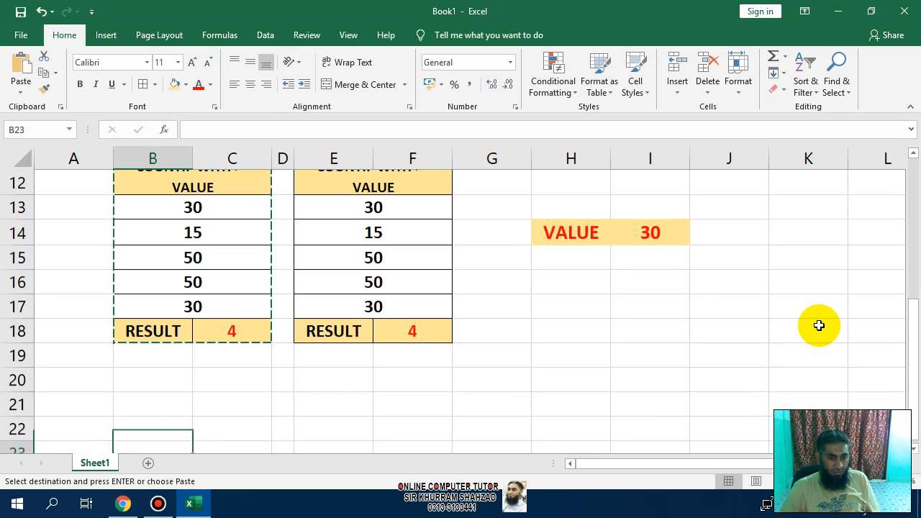
key("Up")
key("Up")
key("Up")
key("ctrl+v")
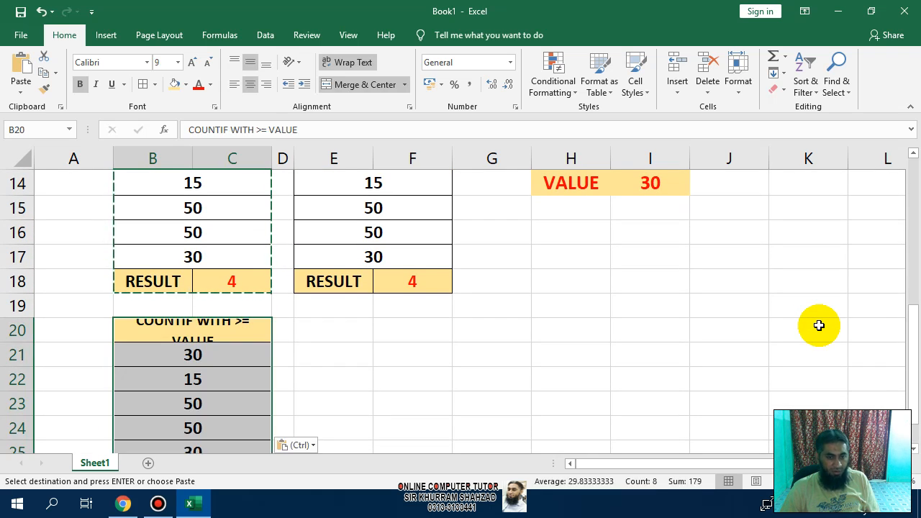
Make row 20 taller to fit the copied table's heading and change that heading to "COUNTIF WITH <> VALUE".
key("Down")
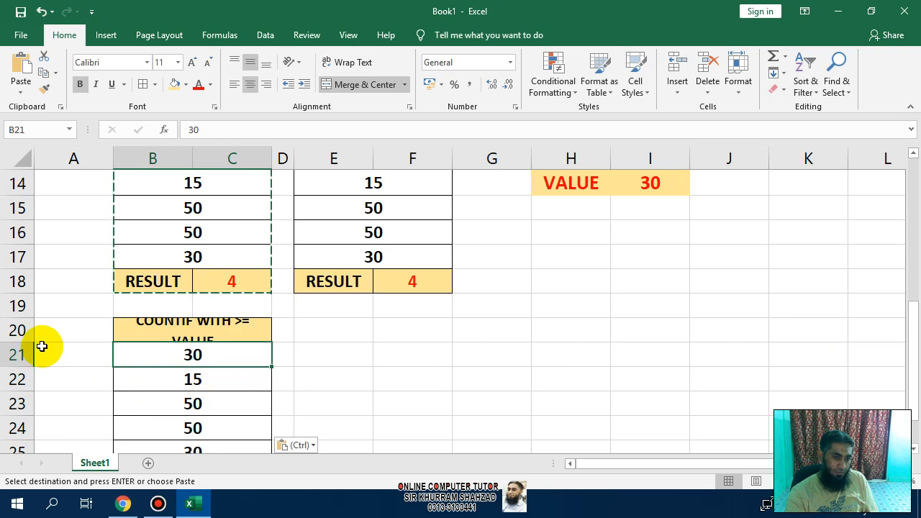
left_click_drag(22, 342, 25, 364)
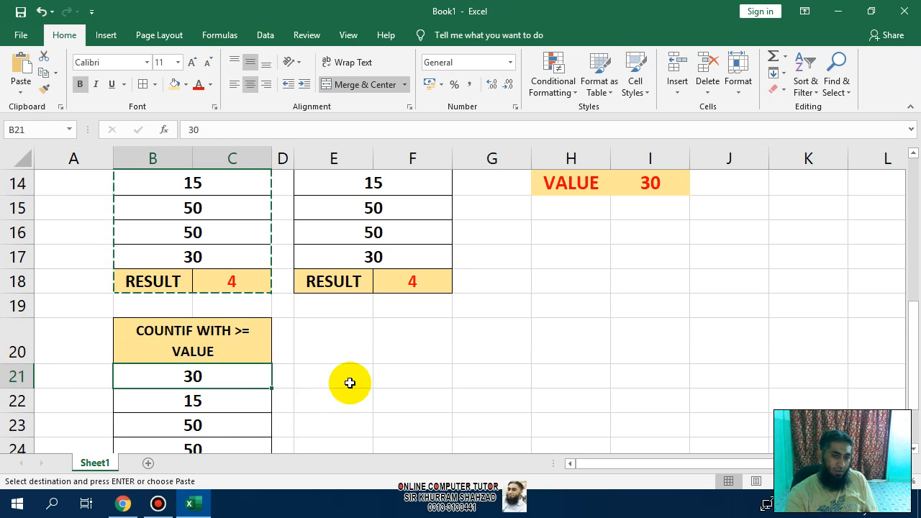
scroll(355, 380, "down", 1)
double_click(229, 264)
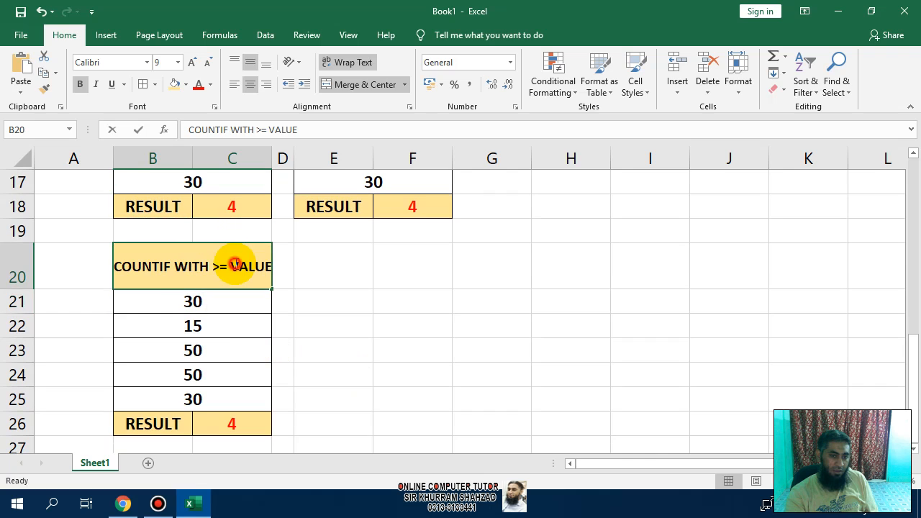
left_click_drag(230, 263, 214, 265)
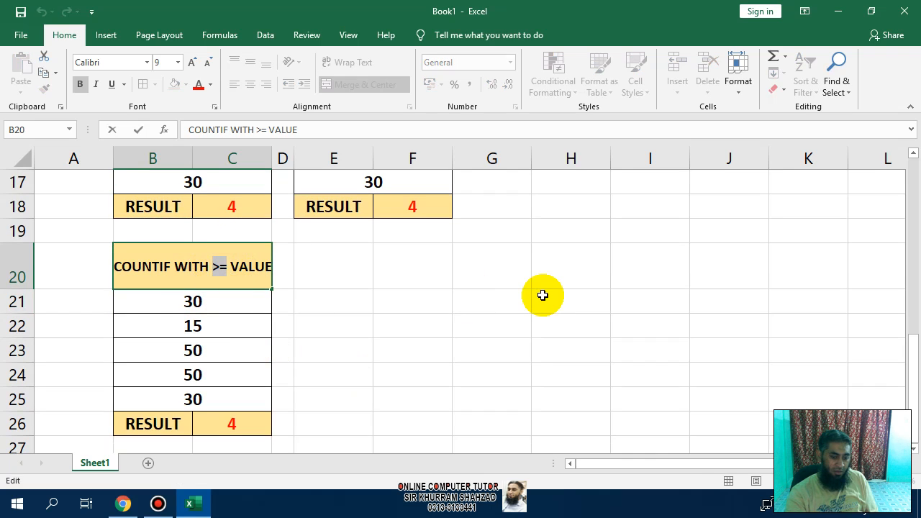
type("<>")
key("Return")
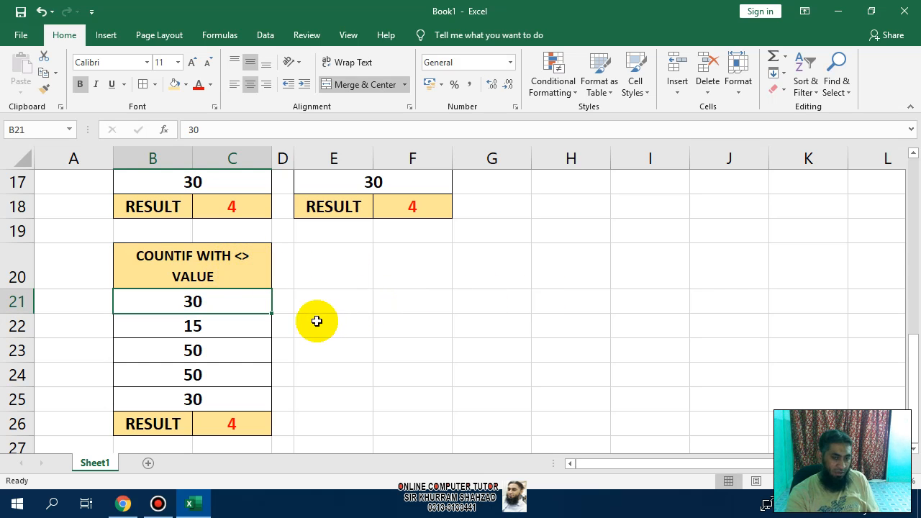
Change the criterion of the COUNTIF formula in C26 to "<>20".
scroll(310, 319, "up", 2)
scroll(292, 323, "down", 1)
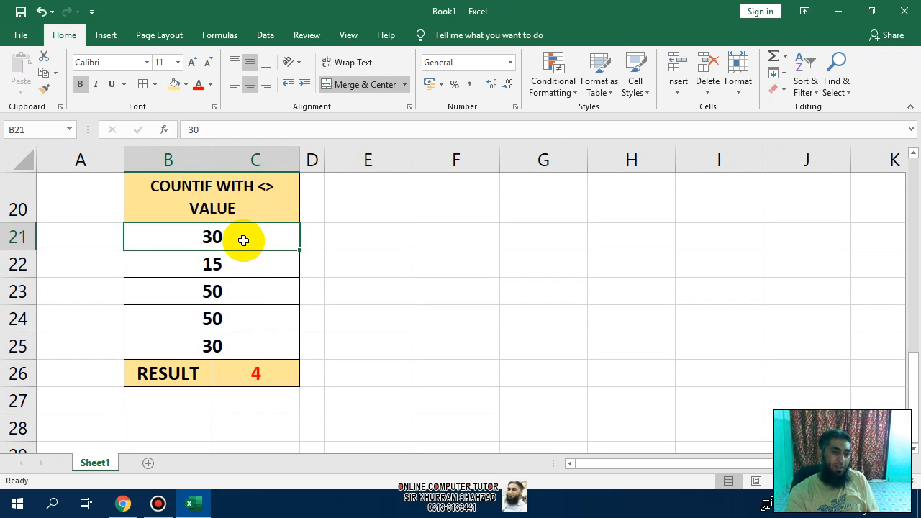
left_click(251, 370)
key("F2")
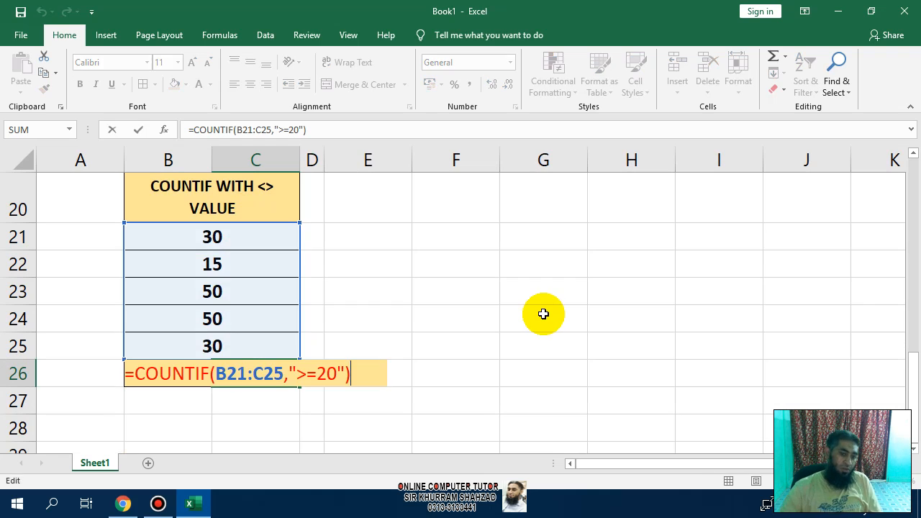
key("Left")
key("Left")
key("Left")
key("BackSpace")
key("BackSpace")
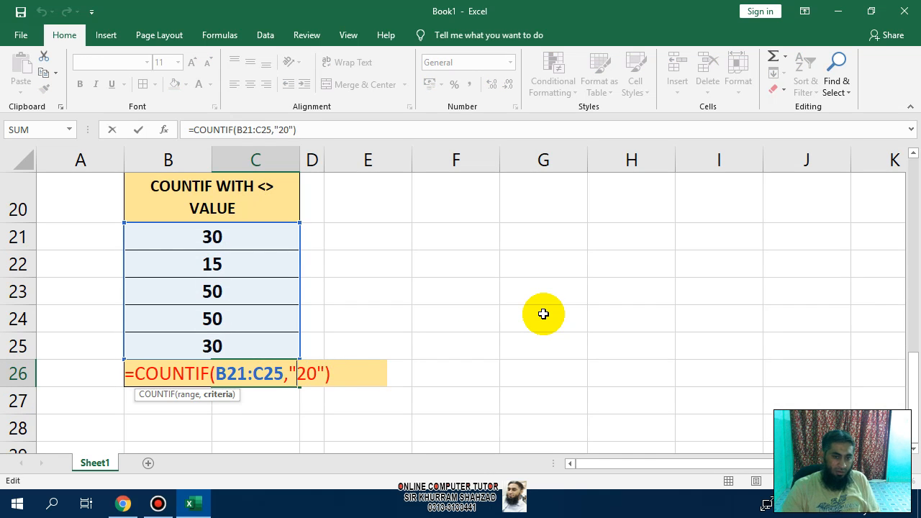
type("<>")
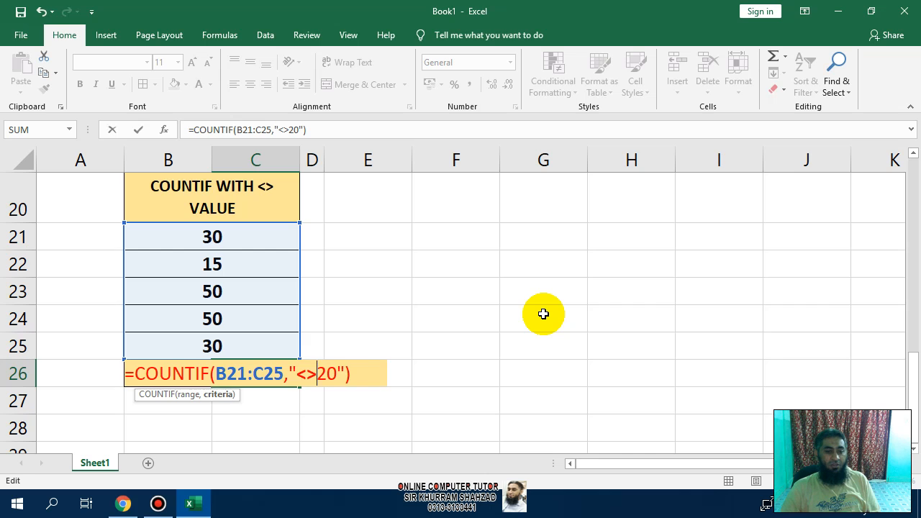
key("Return")
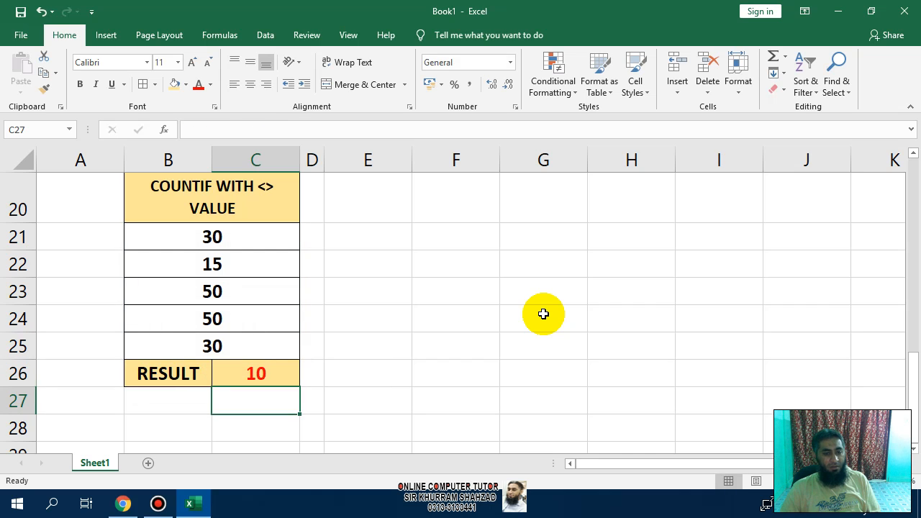
Examine the numbers in B21:B25 against the not-equal-to-20 criterion.
key("Up")
key("Up")
key("Up")
key("Up")
key("Up")
key("Up")
key("Down")
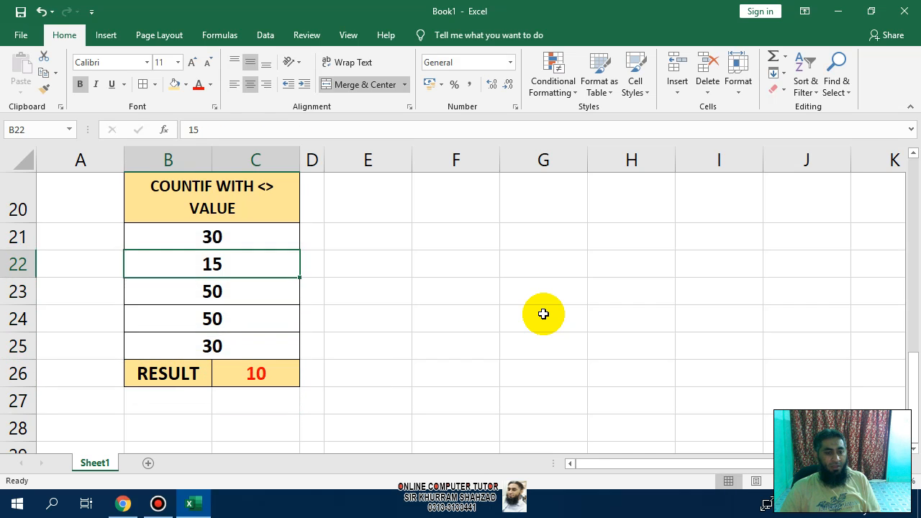
key("Up")
key("Down")
key("Down")
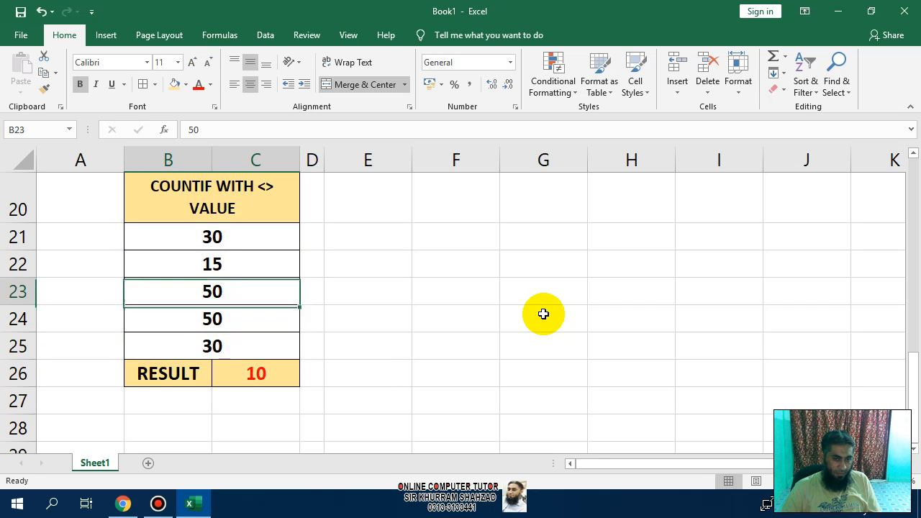
Replace the numbers in B21:B25 with 10, 20, 30, 40 and 50.
key("Up")
key("Up")
type("10")
key("Return")
key("F2")
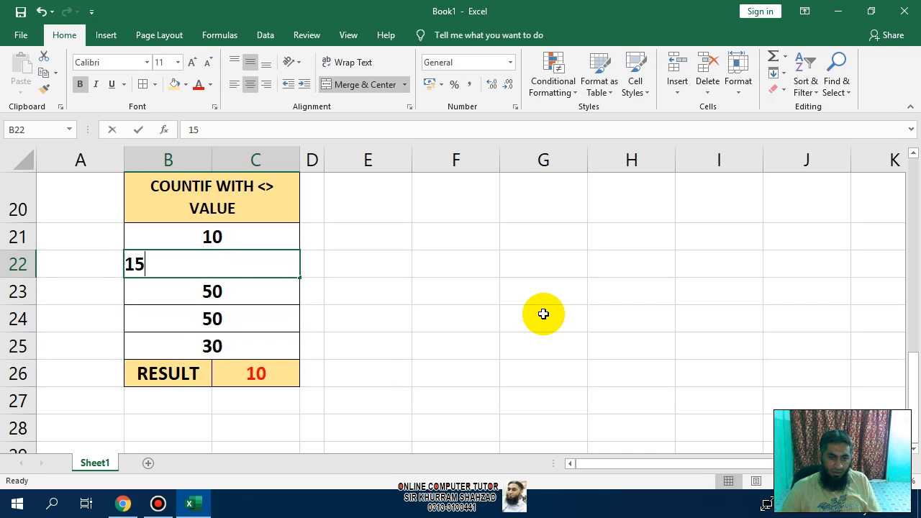
key("BackSpace")
key("BackSpace")
type("20")
key("Return")
type("30")
key("Return")
type("40")
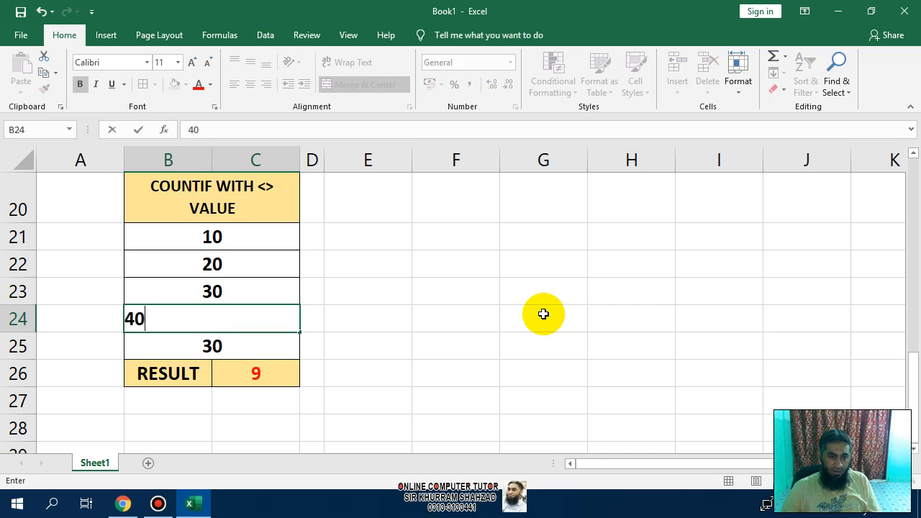
key("Return")
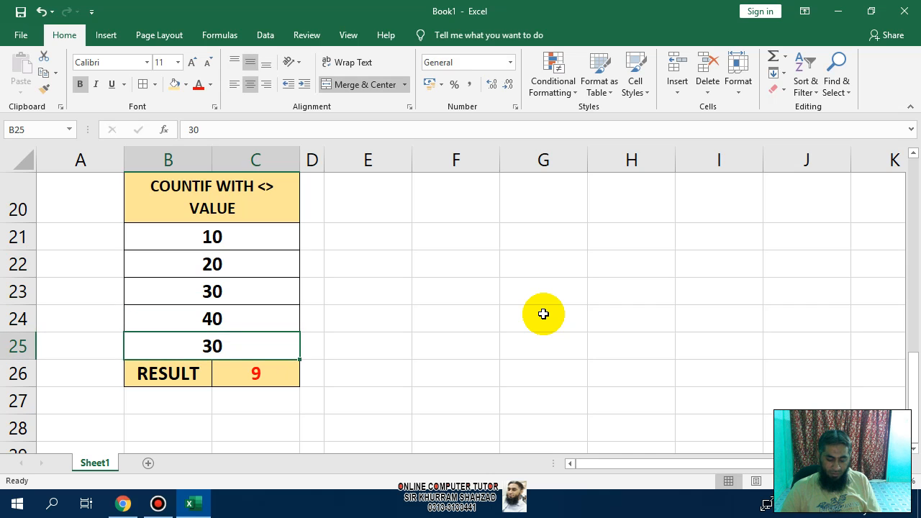
type("50")
key("Return")
Inspect the range and criterion of the COUNTIF formula in C26.
key("Right")
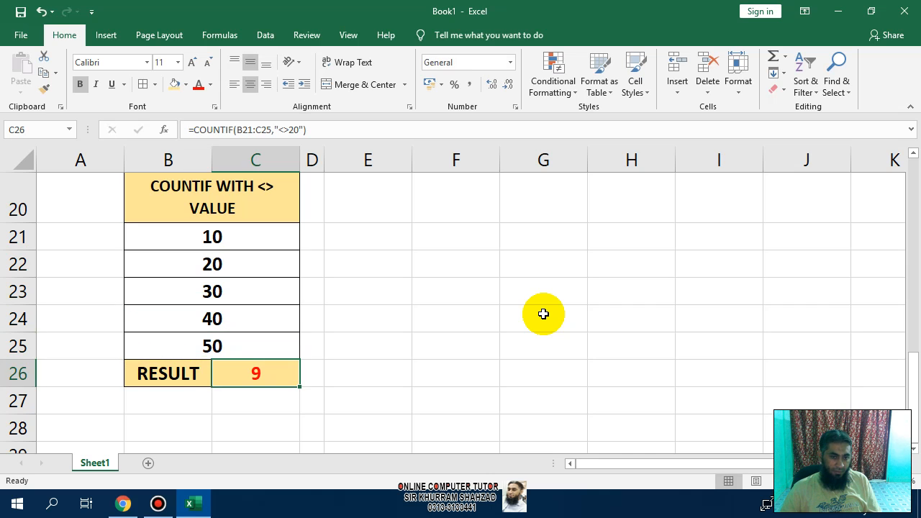
key("F2")
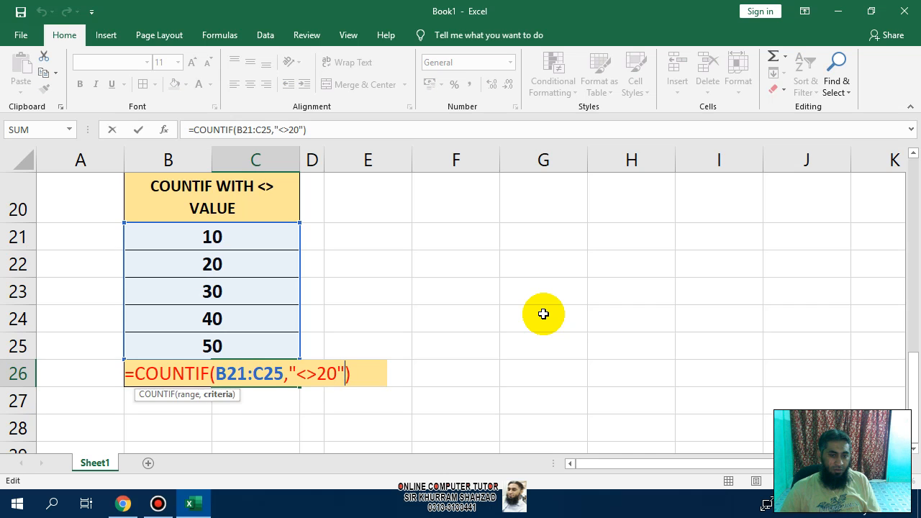
key("ctrl+Return")
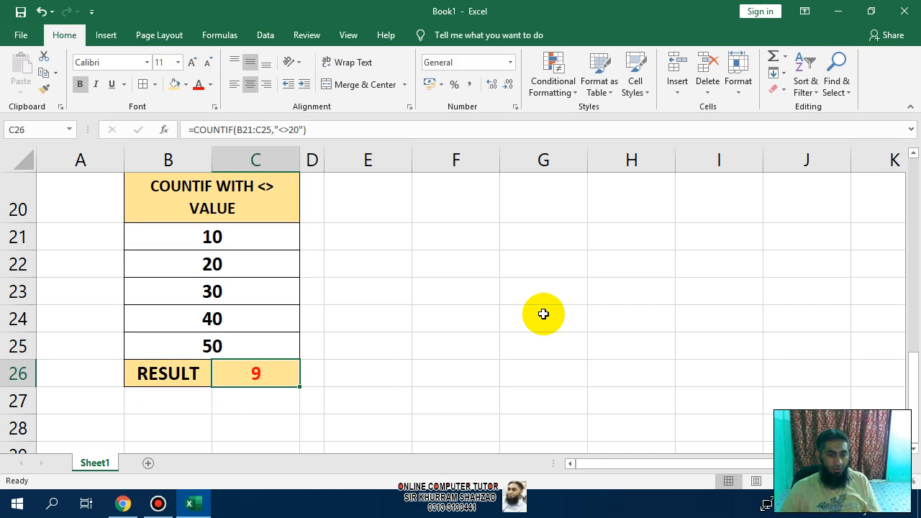
Change the number in B21 to 1.
key("Up")
key("Up")
key("Up")
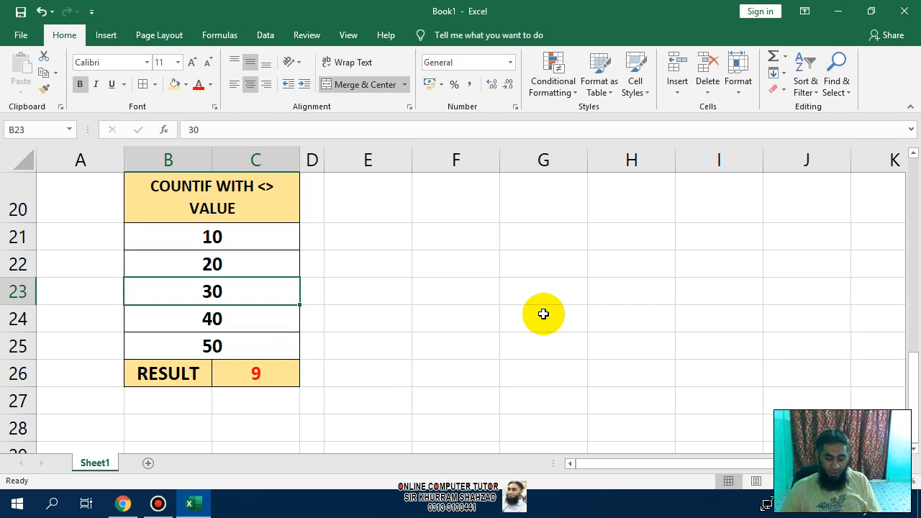
key("Up")
key("Up")
key("F2")
key("BackSpace")
key("Return")
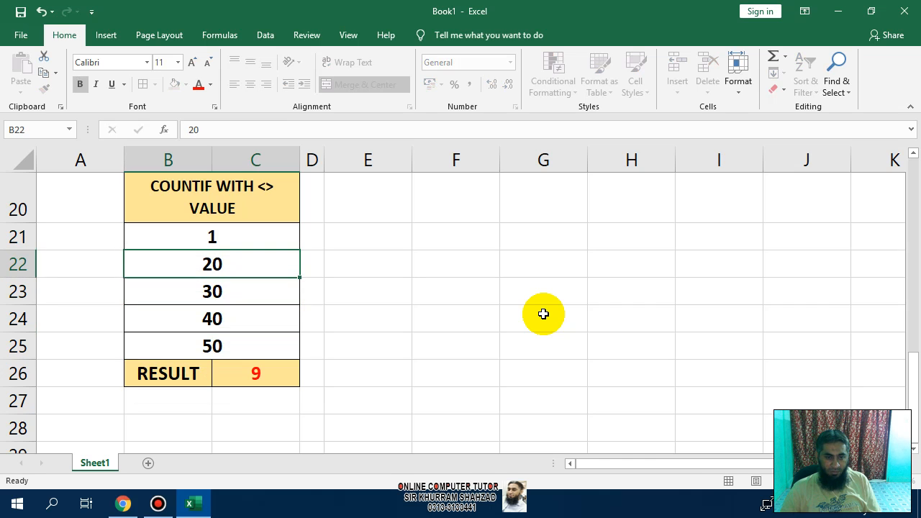
Replace the numbers in B23, B24 and B25 with 2, 3 and 4.
key("Down")
type("3")
key("Escape")
key("F2")
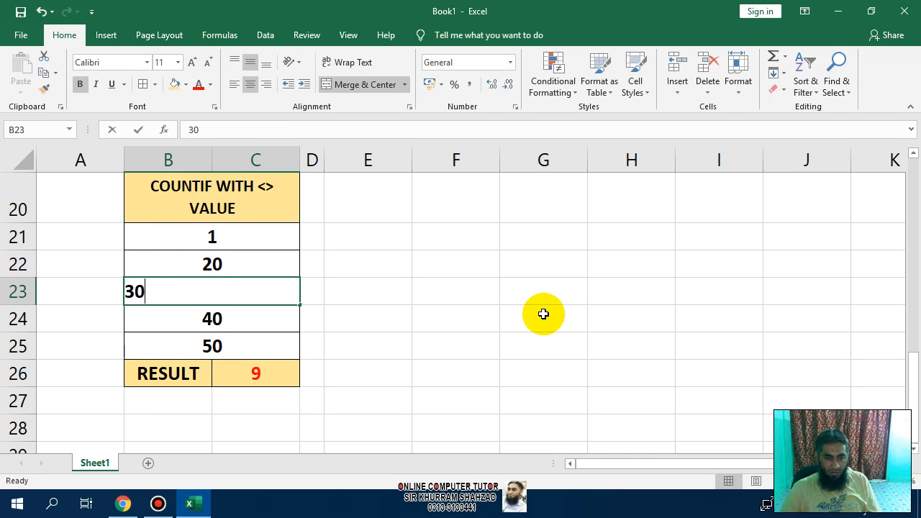
key("BackSpace")
key("BackSpace")
type("2")
key("ctrl+Return")
key("Down")
type("3")
key("Return")
type("4")
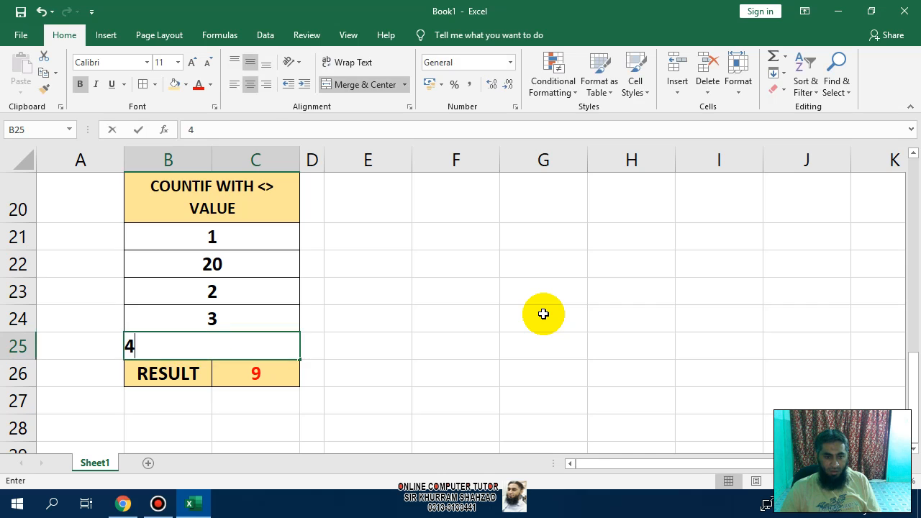
key("Return")
Change the criterion of the COUNTIF formula in C26 to "<>3".
key("F2")
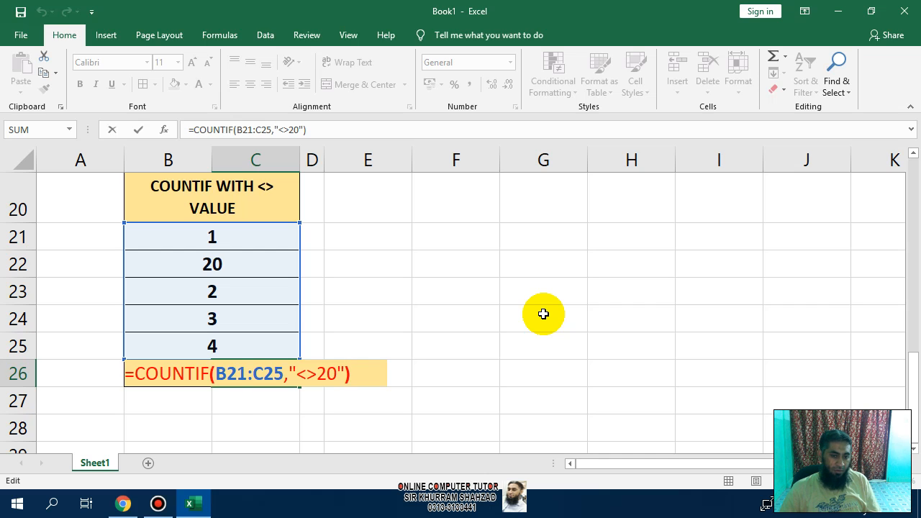
key("Left")
key("Left")
key("BackSpace")
key("BackSpace")
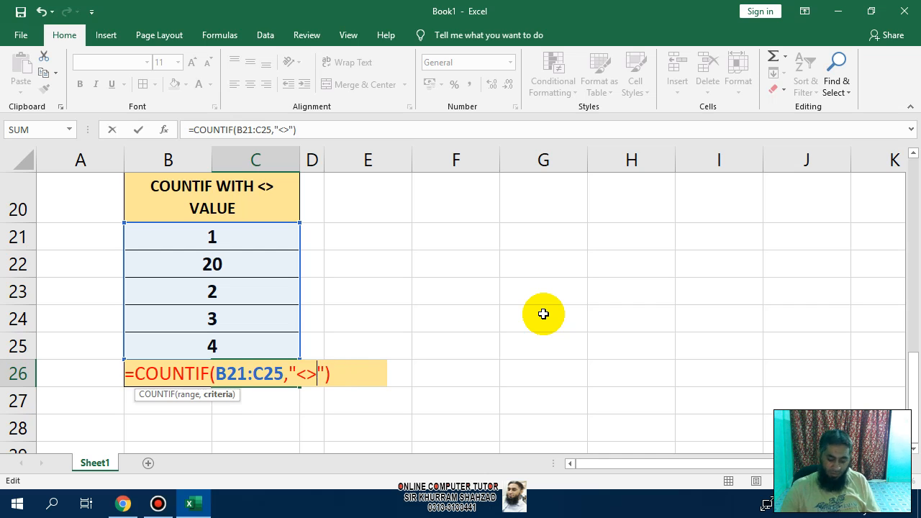
type("3")
key("Return")
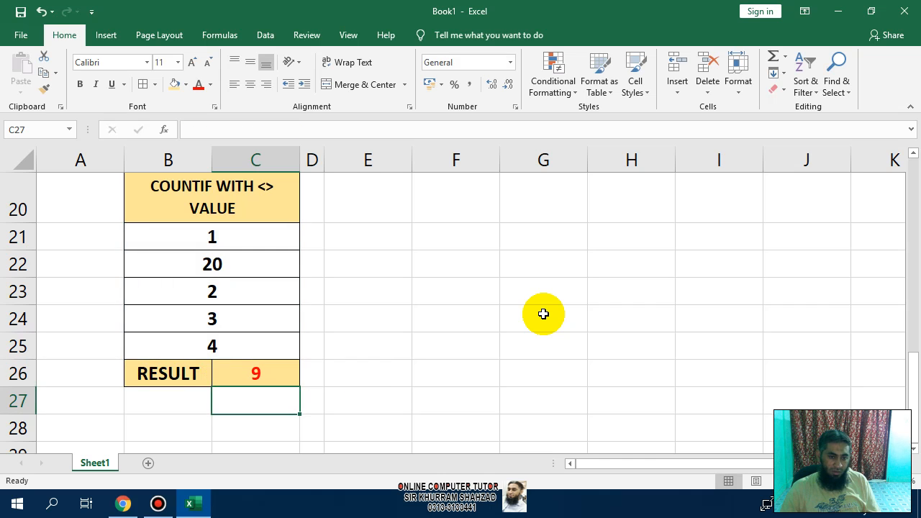
Change the criterion of the COUNTIF formula in C26 to "<>7".
key("Up")
key("F2")
key("Left")
key("Left")
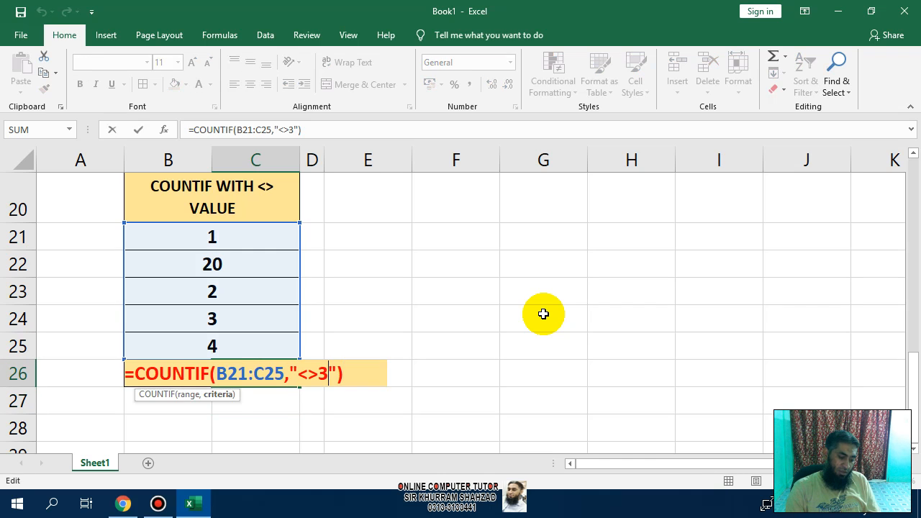
key("BackSpace")
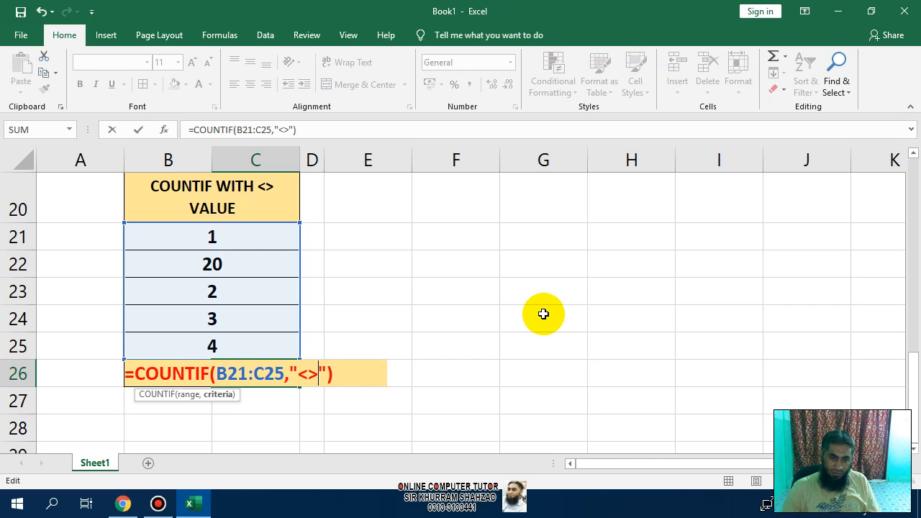
type("7")
key("Return")
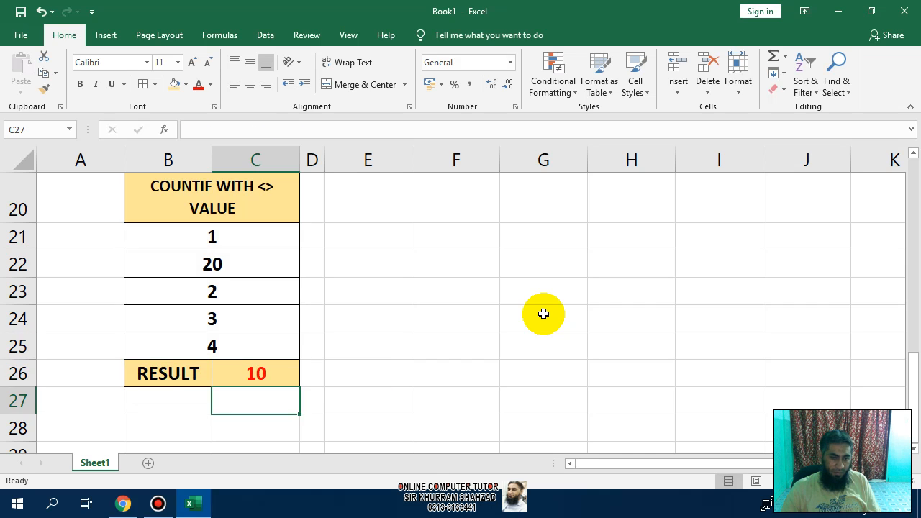
Replace the numbers in B21:B25 with 10, 1, 7, 20 and 3.
key("Up")
key("Up")
key("Up")
key("Up")
key("Up")
key("Up")
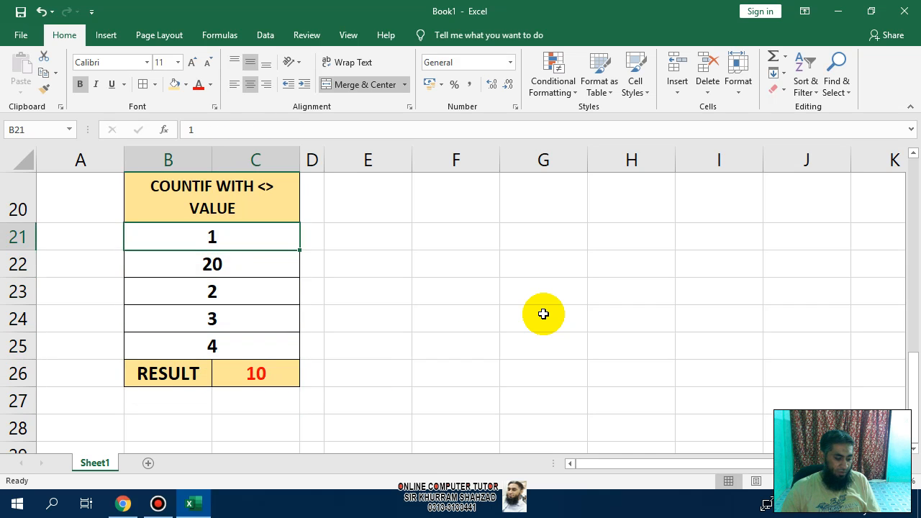
key("Up")
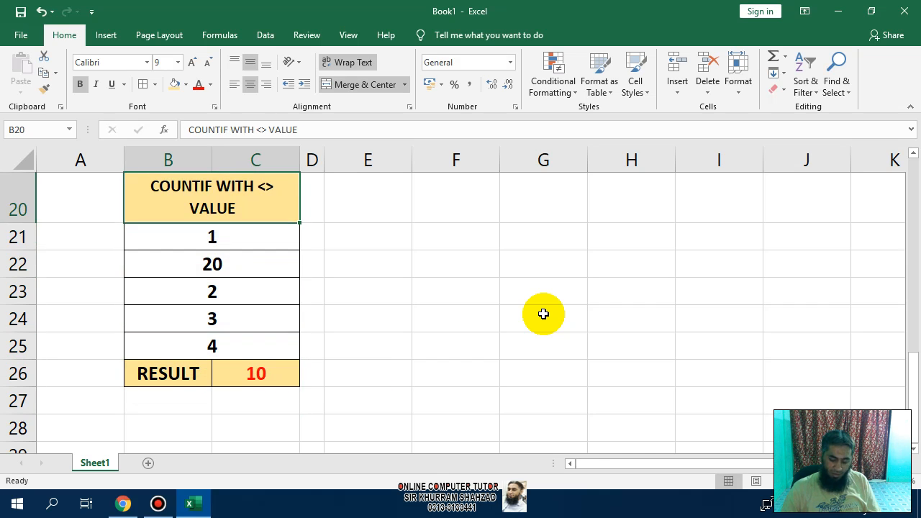
key("Down")
type("10")
key("Return")
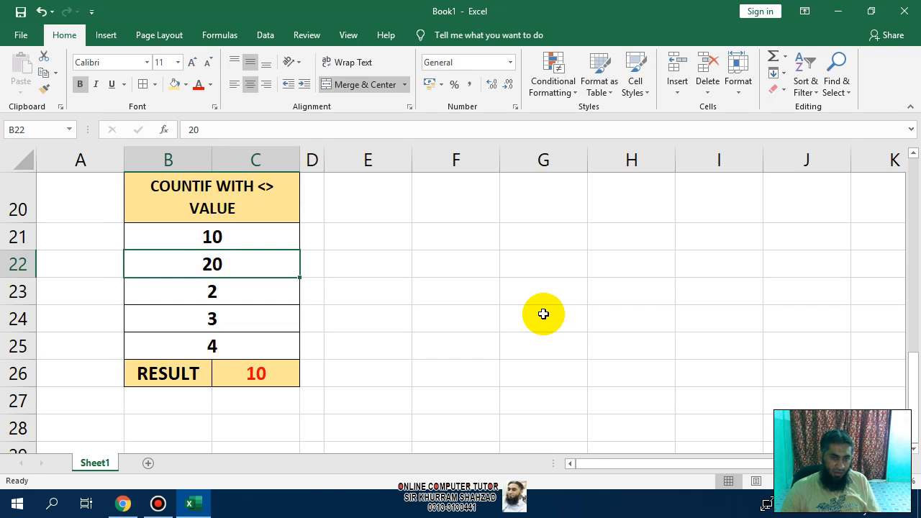
type("1")
key("Return")
type("7")
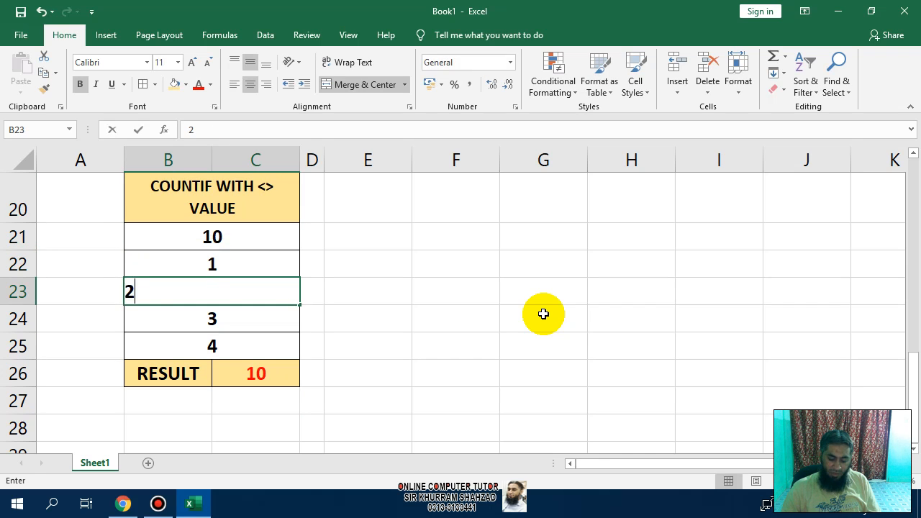
key("Return")
type("20")
key("Return")
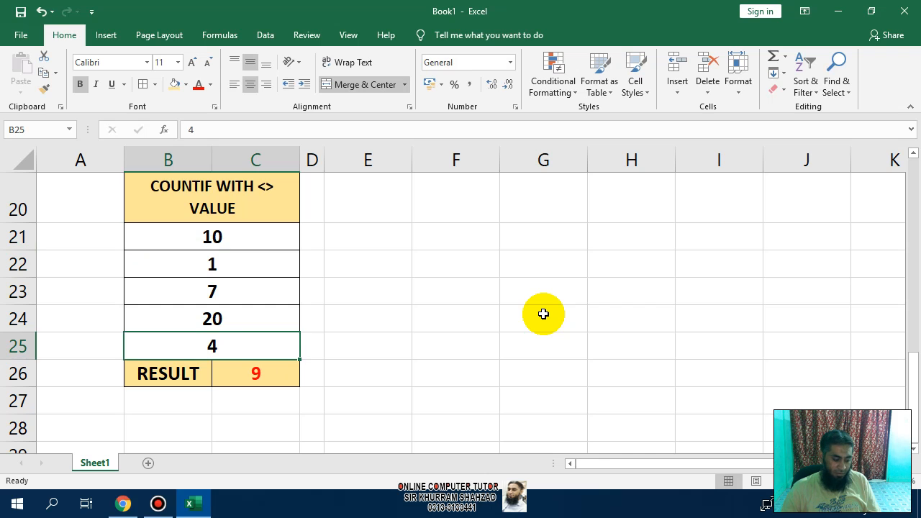
type("3")
key("Return")
Review the range and not-equal criterion of the COUNTIF formula in C26, comparing it with the tables above.
key("Right")
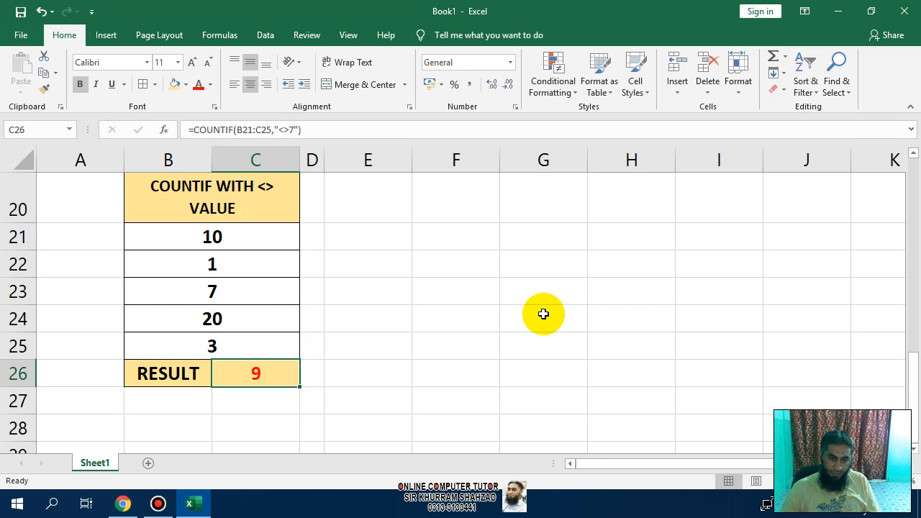
key("F2")
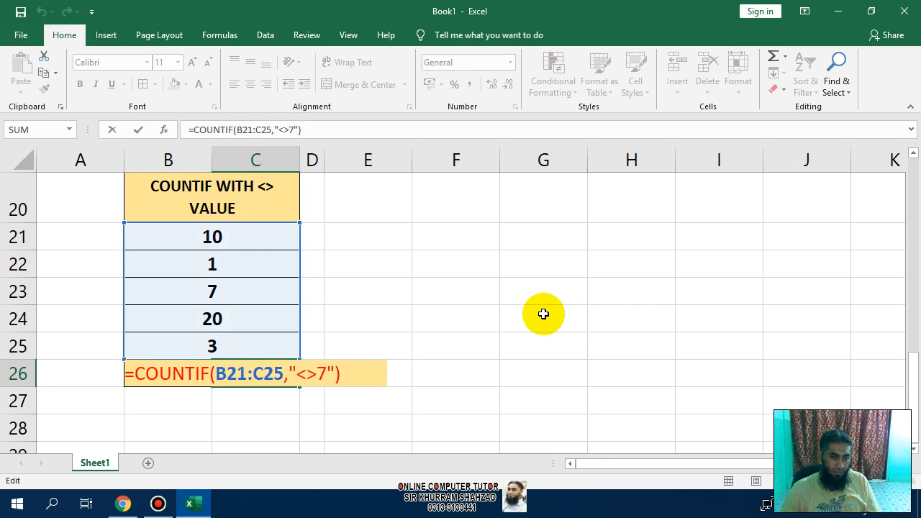
scroll(543, 314, "up", 6)
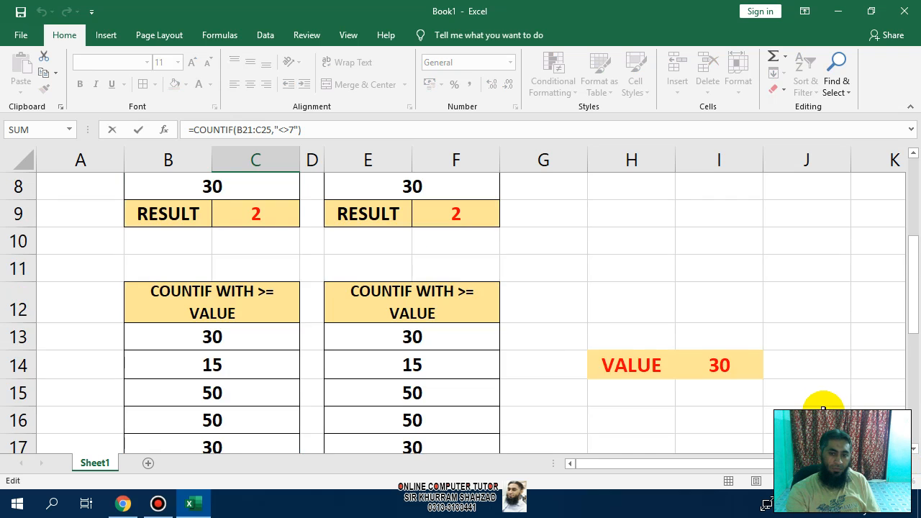
scroll(820, 406, "down", 6)
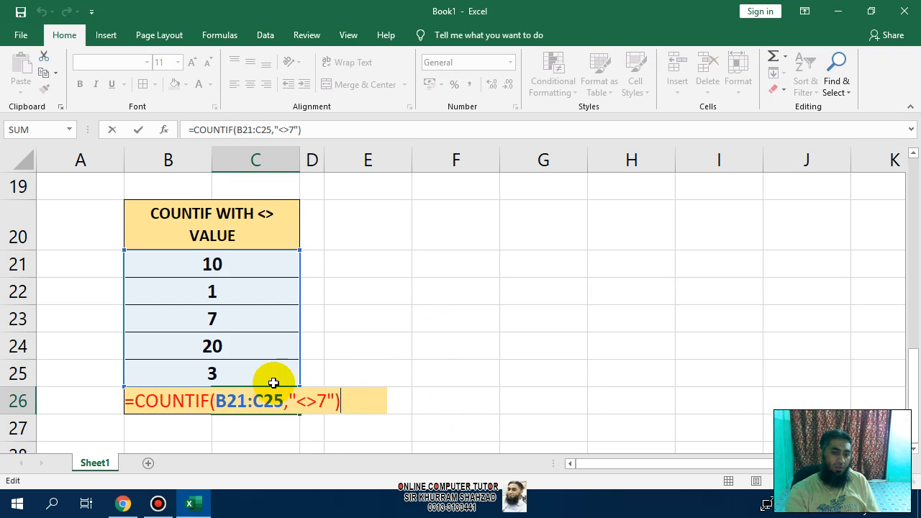
key("Escape")
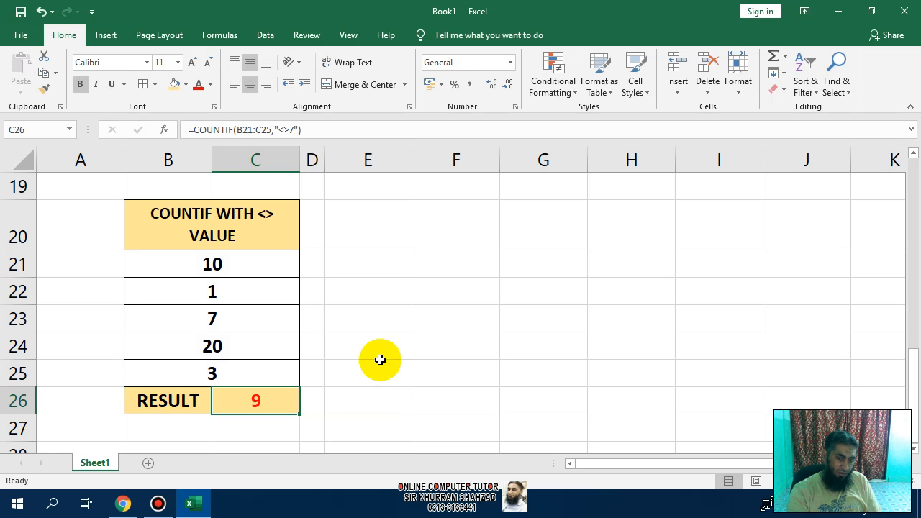
double_click(266, 405)
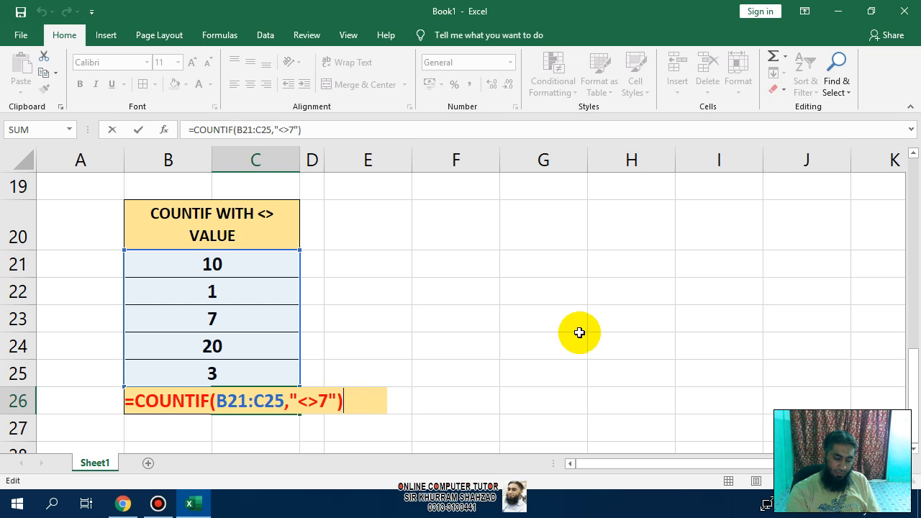
key("ctrl+Return")
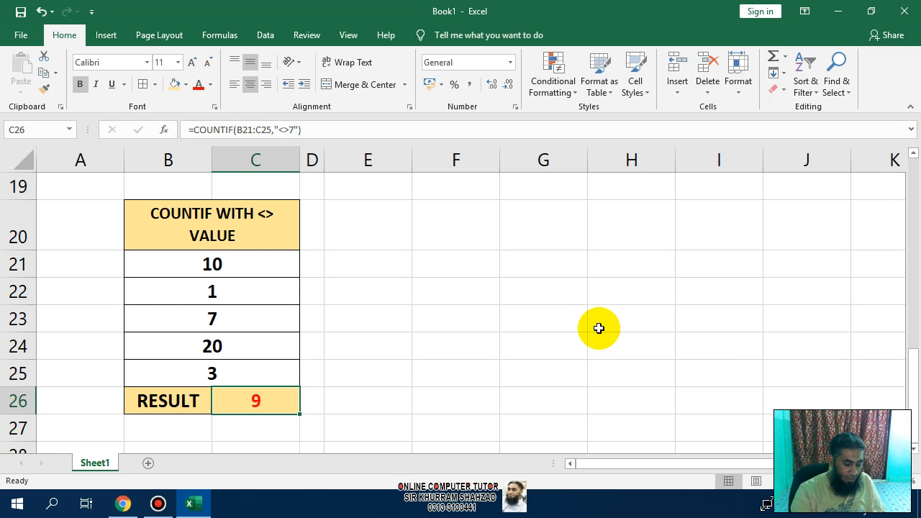
Copy the "COUNTIF WITH <> VALUE" table in B20:C26 and paste the copy at E20.
scroll(362, 323, "down", 2)
scroll(362, 324, "up", 2)
left_click(388, 326)
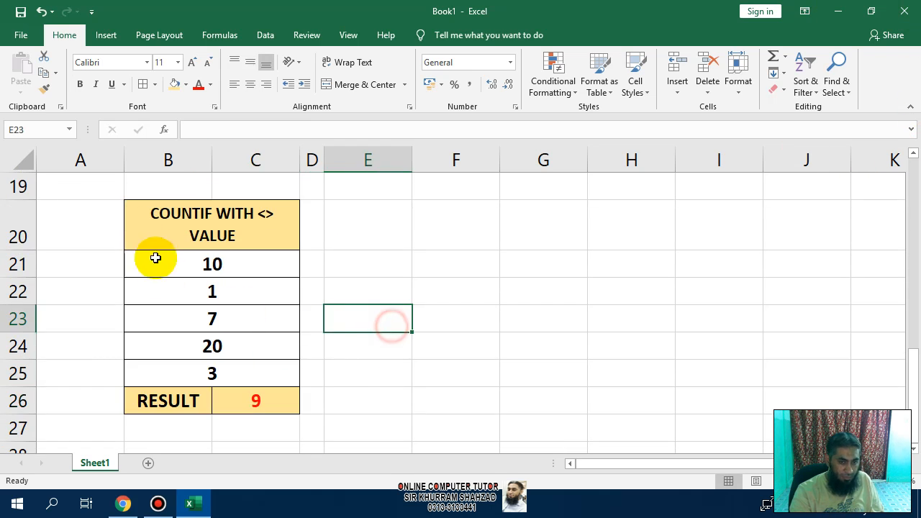
left_click_drag(216, 212, 199, 395)
key("ctrl+c")
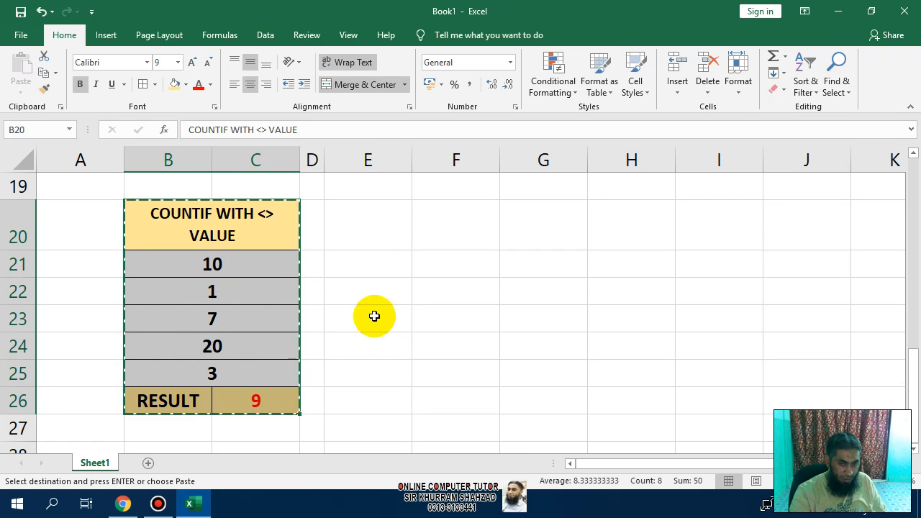
left_click(438, 219)
left_click(384, 220)
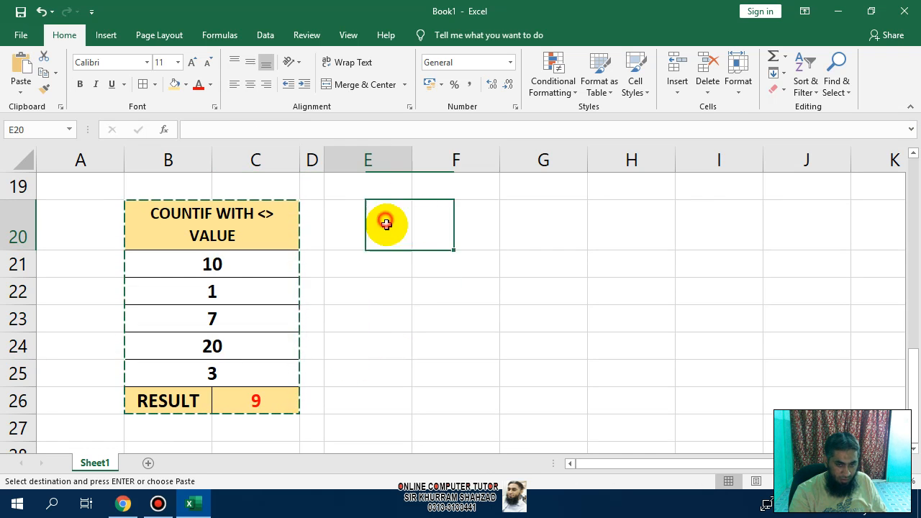
key("ctrl+v")
key("Escape")
Shorten the copied table's title in E20 to "COUNTIF" by removing "WITH <> VALUE".
double_click(433, 226)
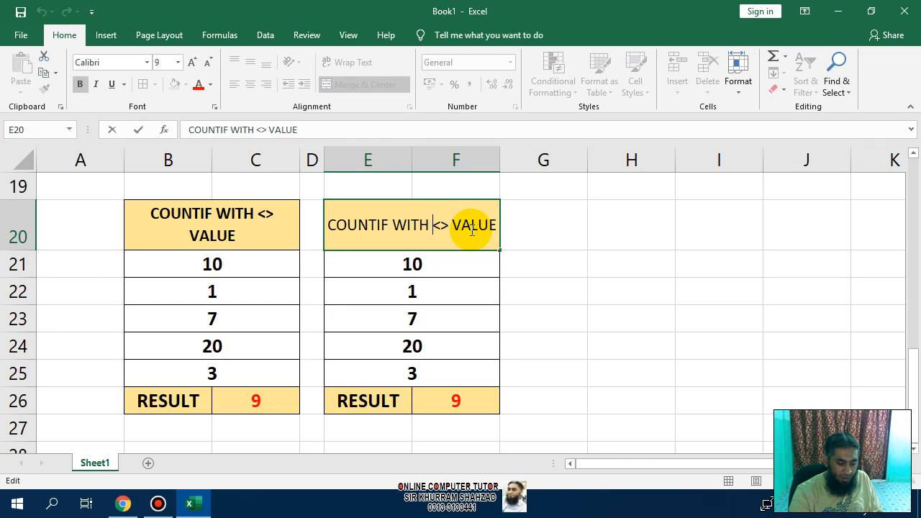
key("Escape")
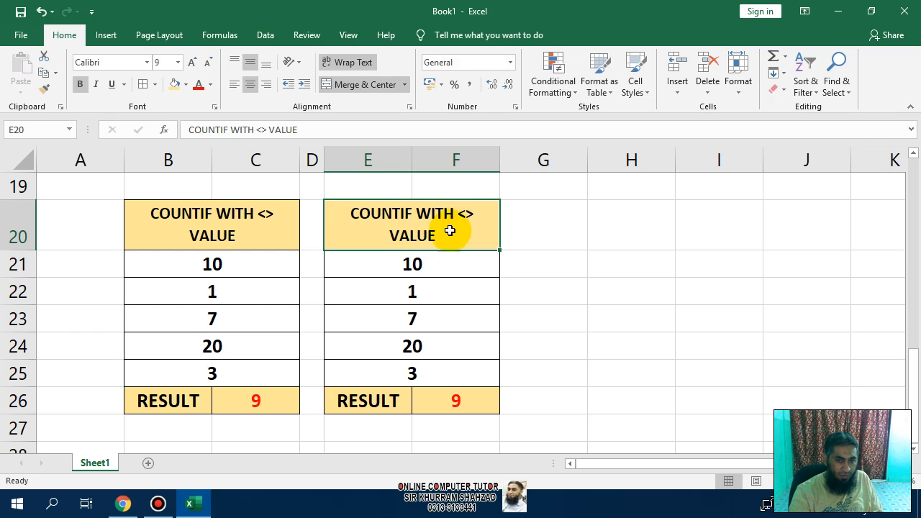
double_click(441, 232)
left_click_drag(393, 226, 536, 223)
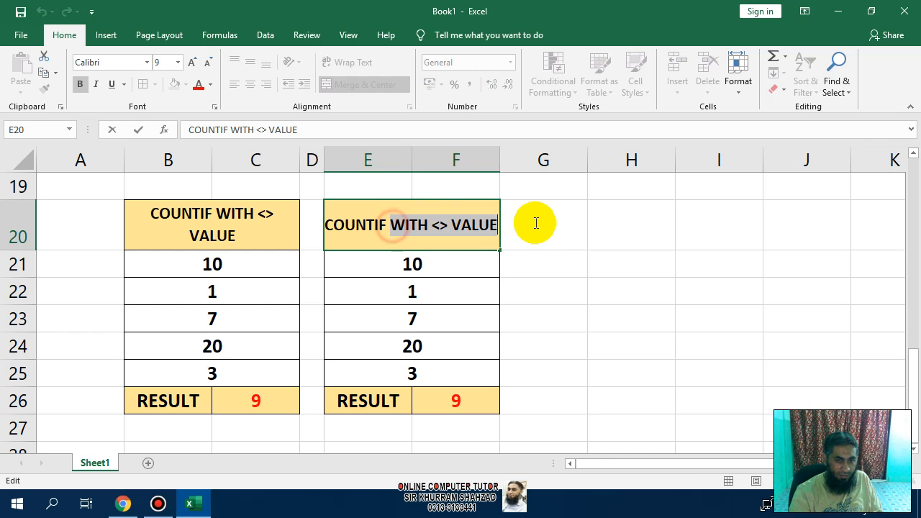
key("Delete")
key("Return")
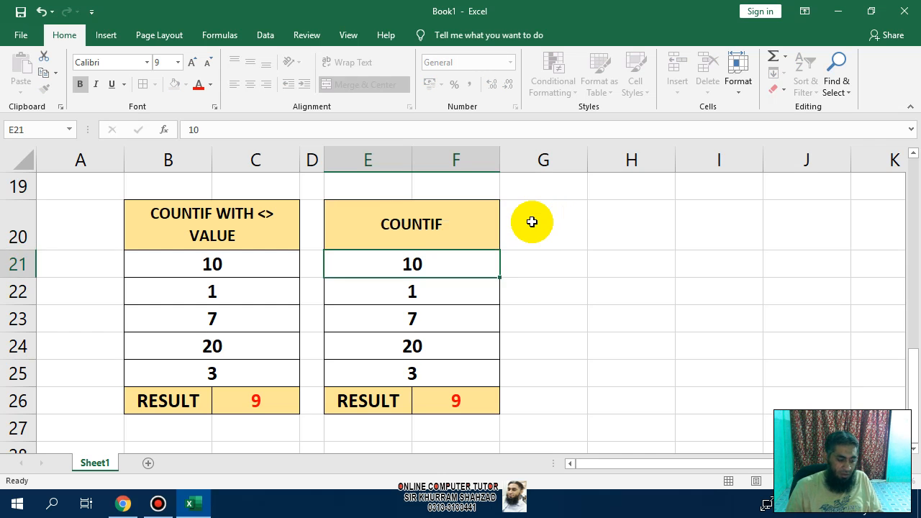
Clear the copied formula from the result cell F26.
key("Down")
key("Down")
key("Down")
key("Down")
key("Down")
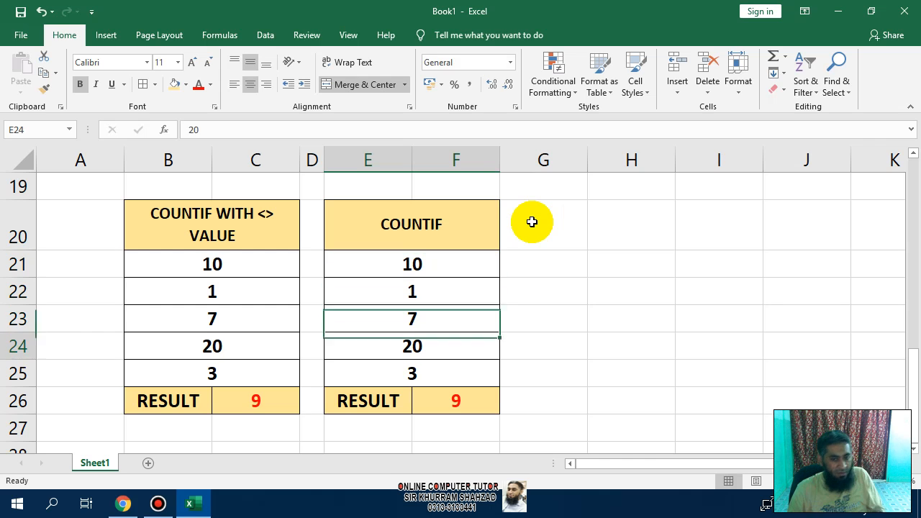
key("Right")
key("Delete")
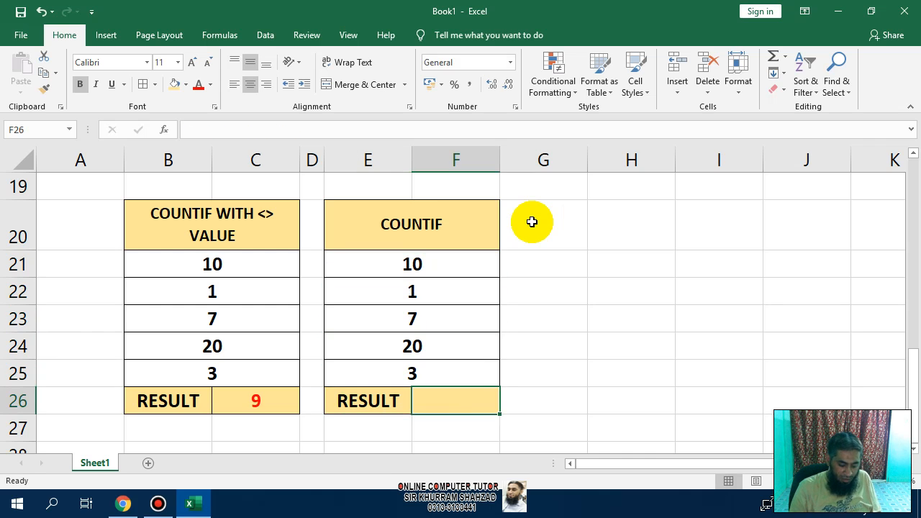
Begin the formula in result cell F26 with a COUNTIF over E21:F25 for the value 3.
type("=COUNTIF")
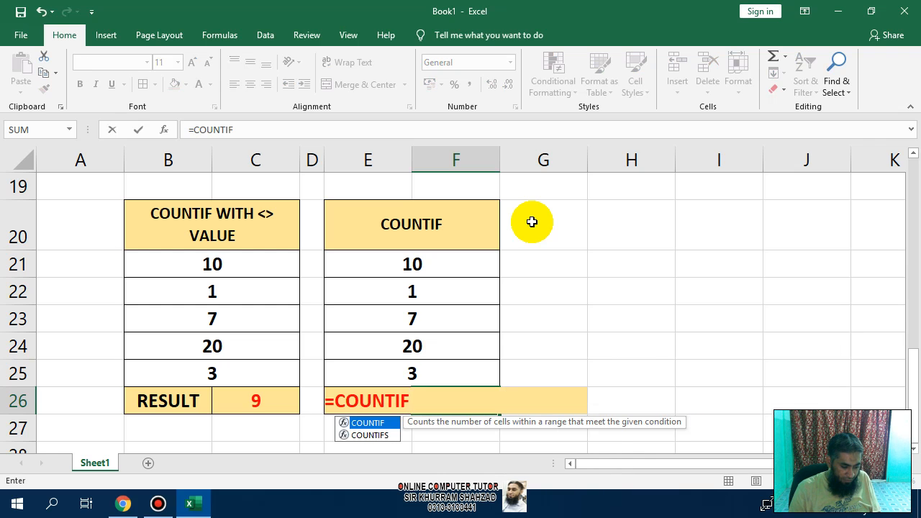
type("(")
key("Up")
key("Up")
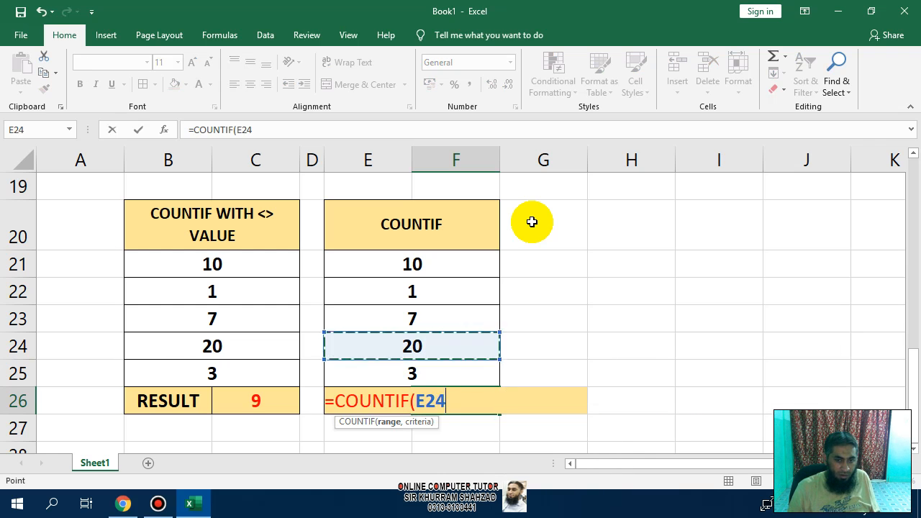
key("Up")
key("Up")
key("Up")
key("Up")
key("Down")
key("shift+Right")
key("shift+Down")
key("shift+Down")
key("shift+Down")
key("shift+Down")
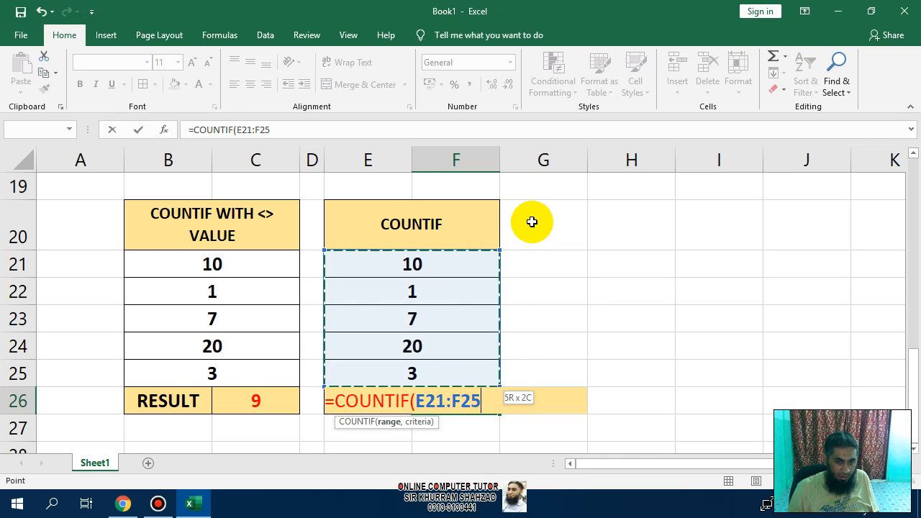
type(",")
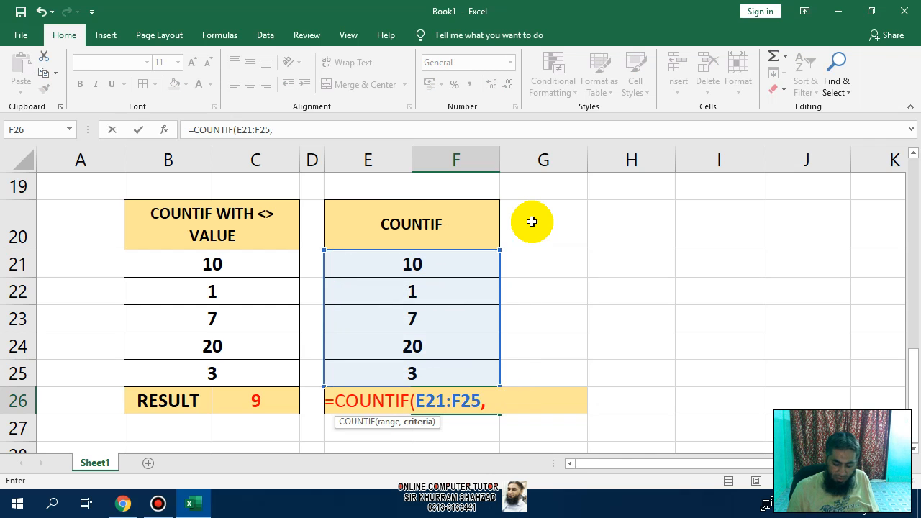
type("3")
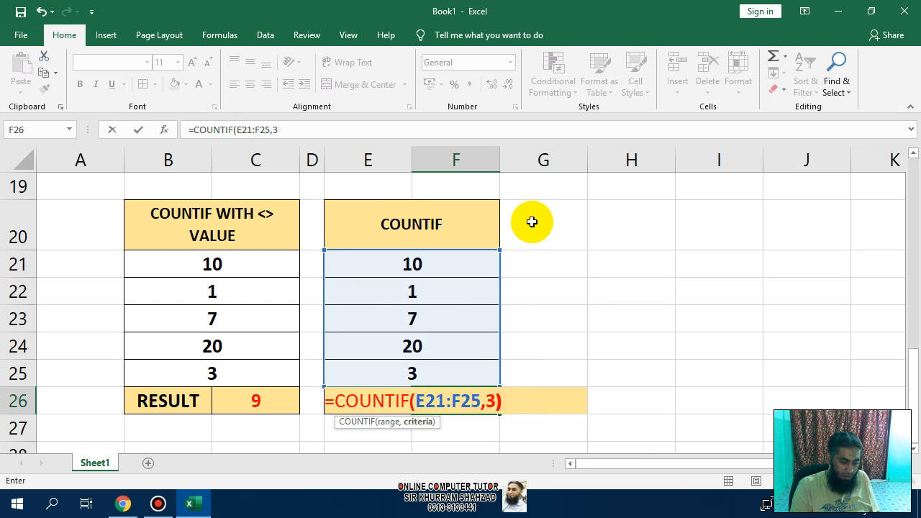
type(")")
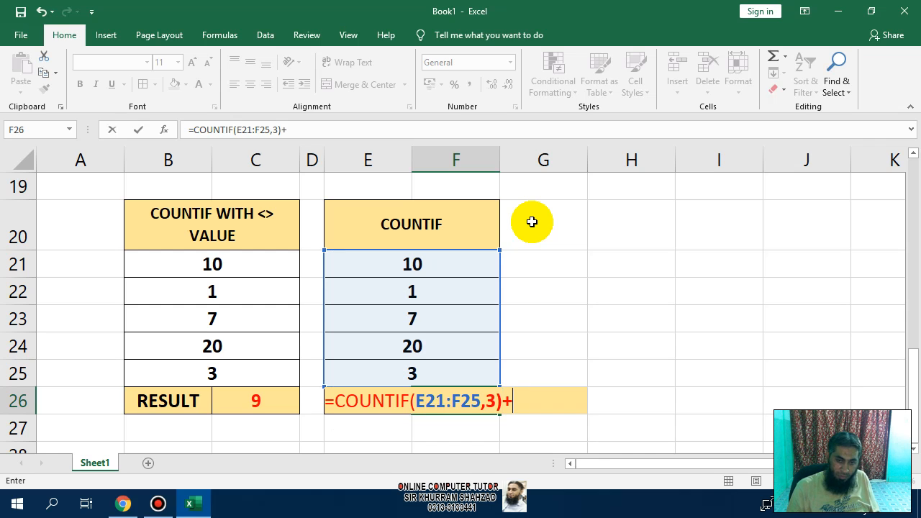
Add a second COUNTIF over E21:F25 for the value 7 to the sum in F26 and enter the formula.
type("+COUNTIF")
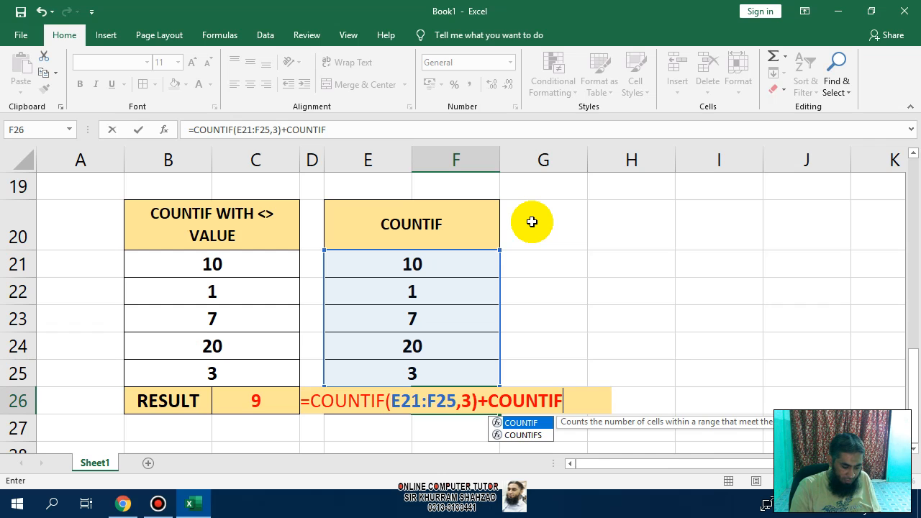
type("(")
key("Up")
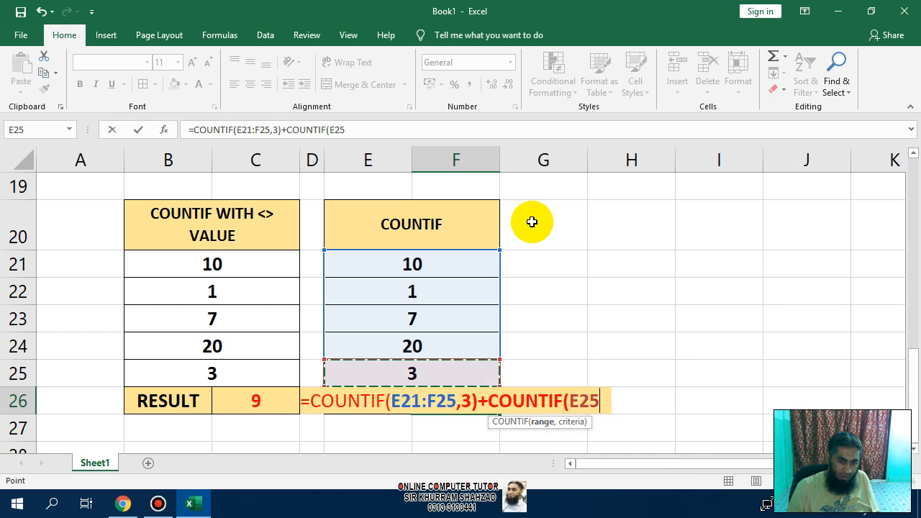
key("shift+Up")
key("shift+Up")
key("shift+Up")
key("shift+Up")
key("shift+Up")
key("shift+Down")
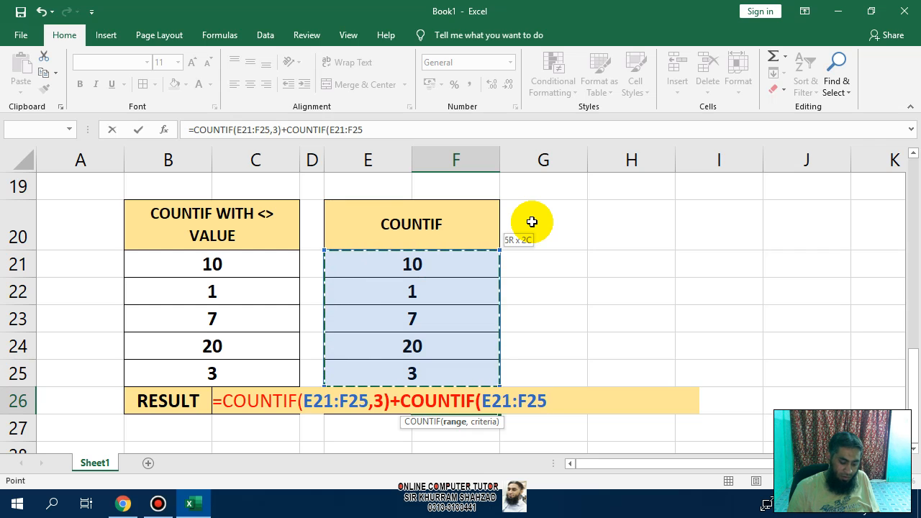
type(",")
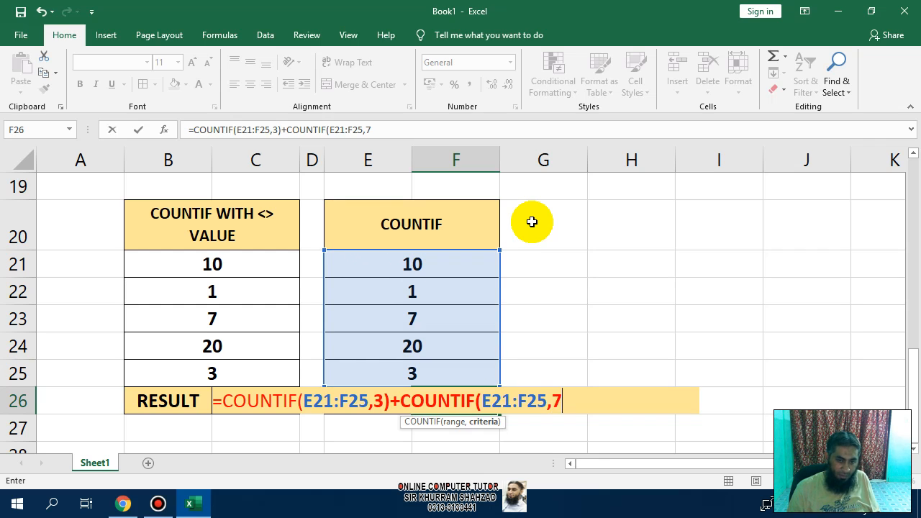
type("7)")
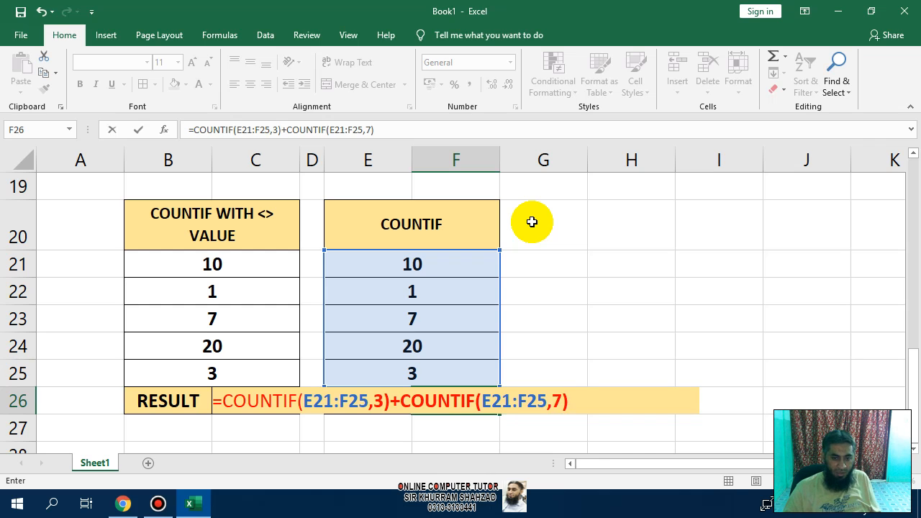
key("Return")
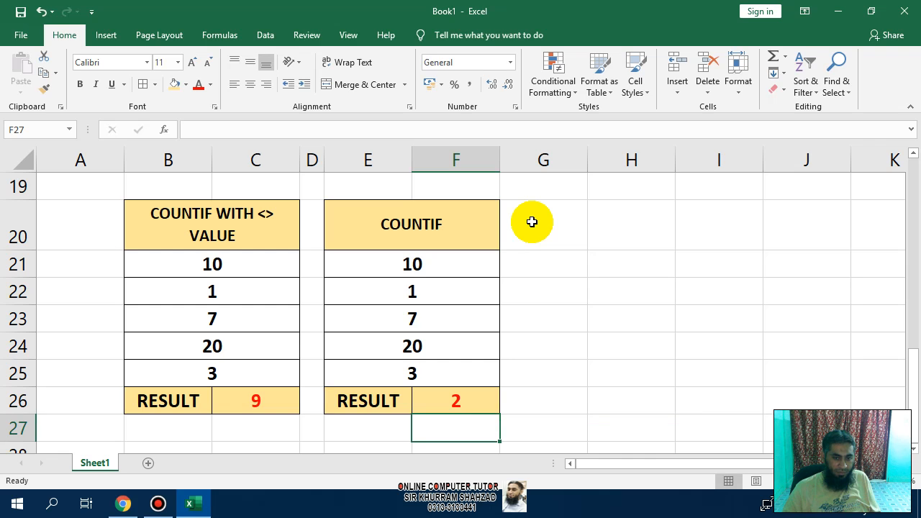
Compare the formula and result in F26 with the matching 3 and 7 entries in the table above.
key("Up")
key("Up")
key("Up")
key("Up")
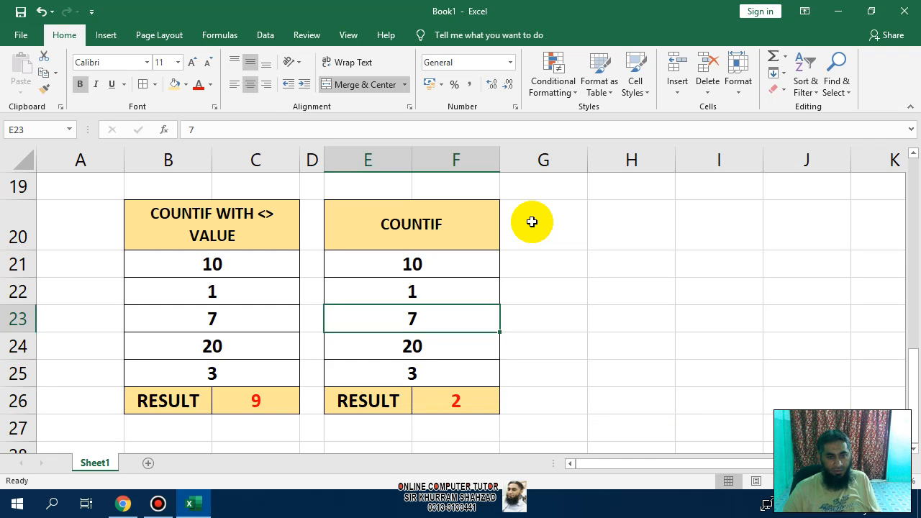
key("Down")
key("Down")
key("Down")
key("F2")
key("Escape")
key("Left")
key("Up")
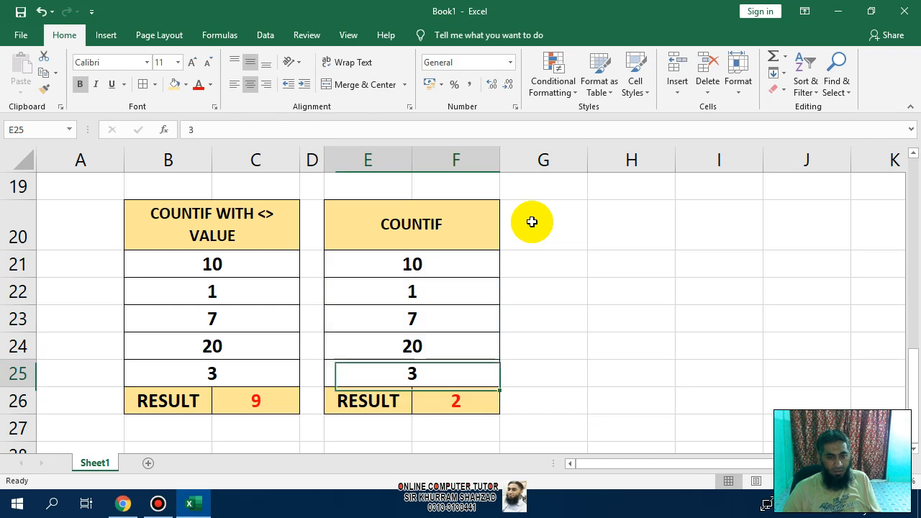
key("Up")
key("Up")
key("Down")
key("Down")
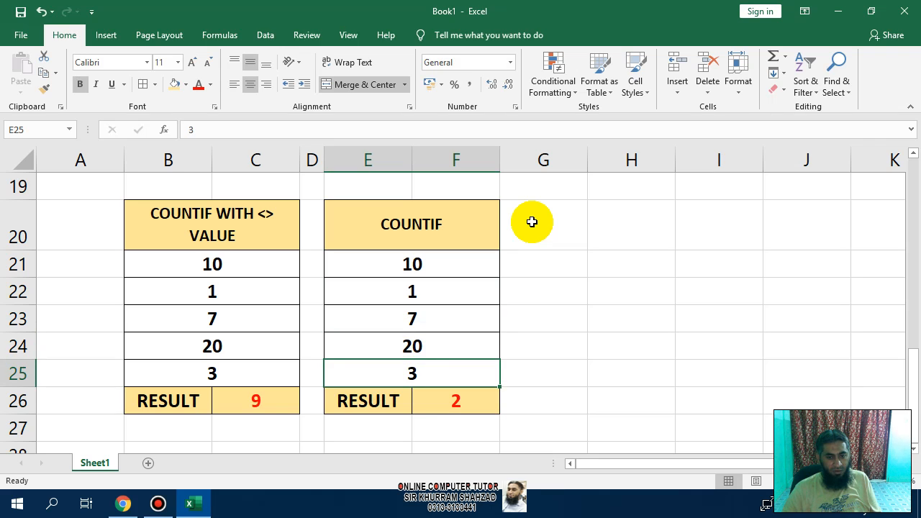
key("Down")
key("Right")
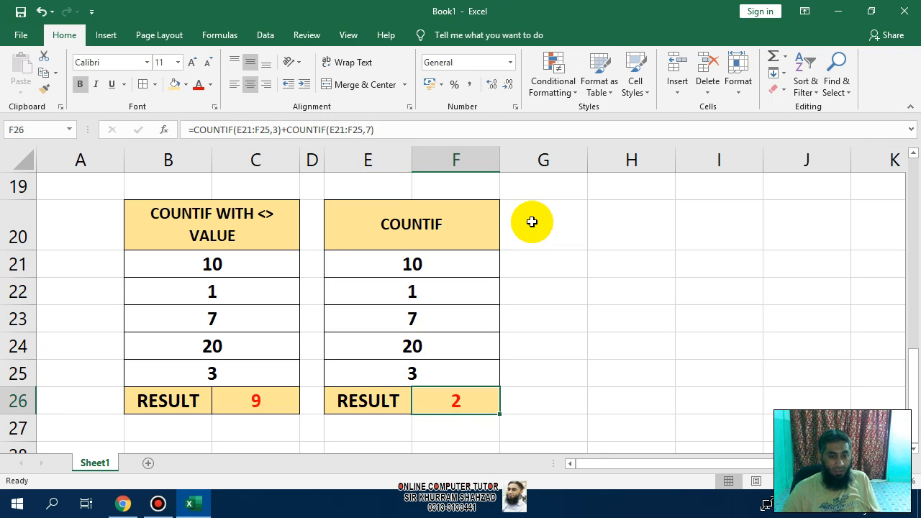
Extend the table title in E20 to "COUNTIF MULTIPLE VALUE COUNT".
key("Left")
key("Up")
key("Up")
key("Up")
key("Up")
key("Up")
key("Up")
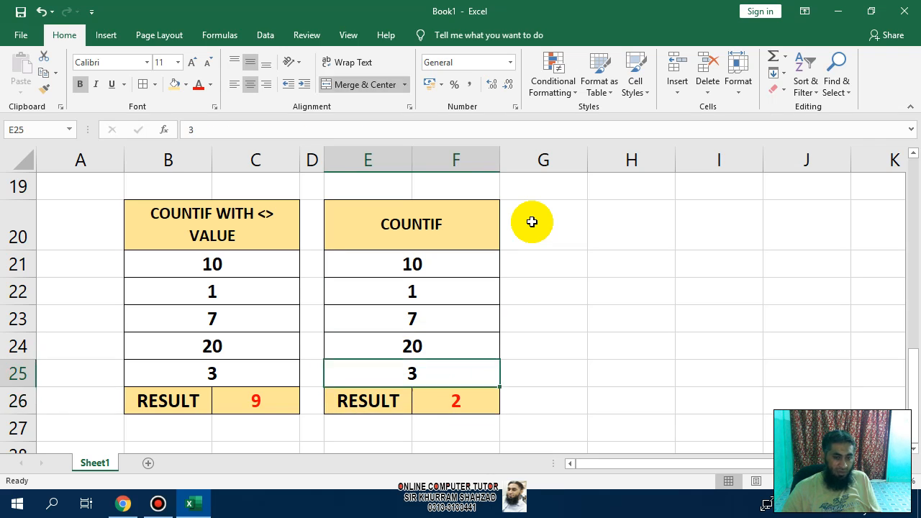
key("F2")
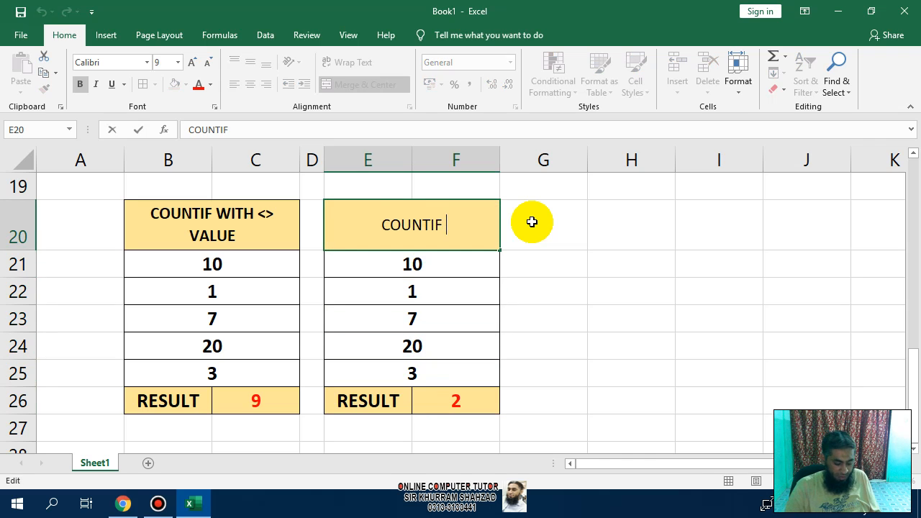
type("MULTIPLE")
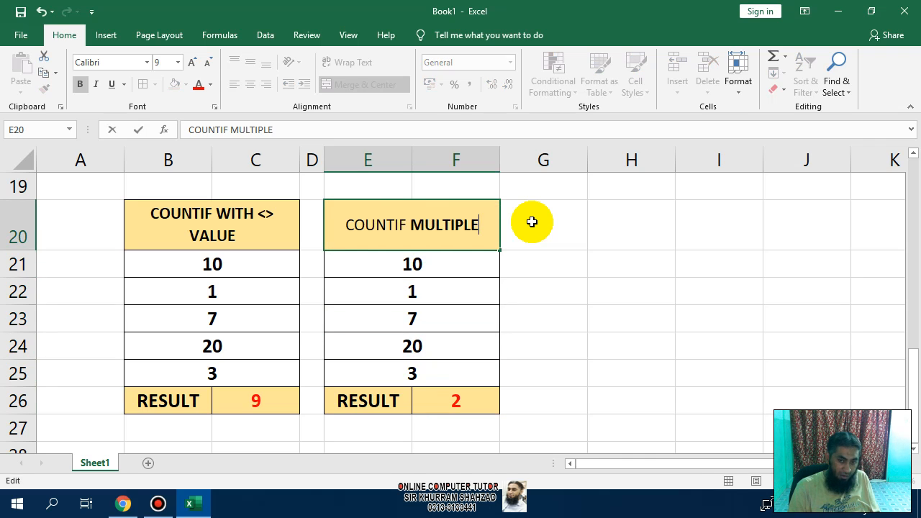
type(" VALUE")
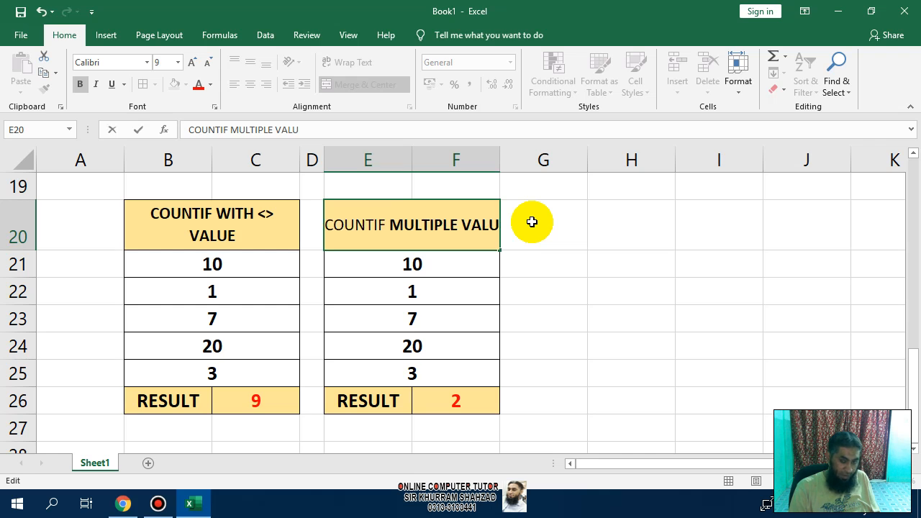
key("Return")
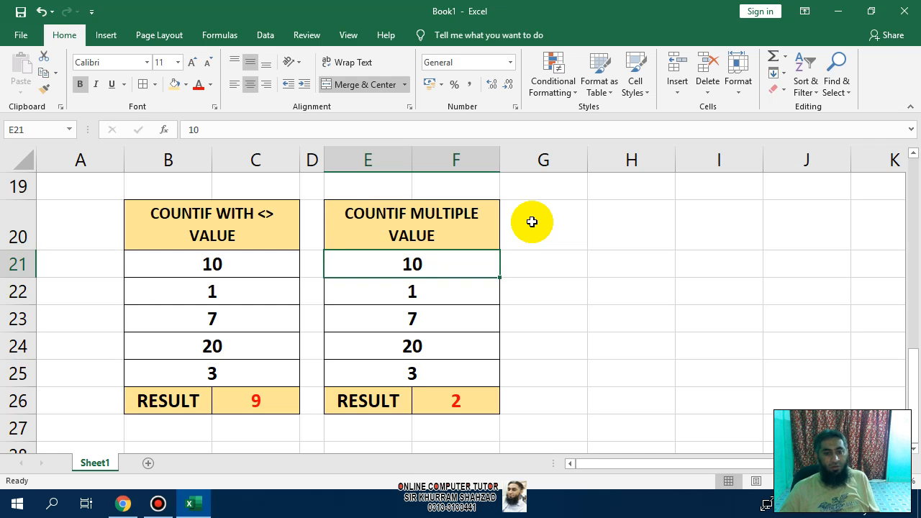
key("Up")
key("F2")
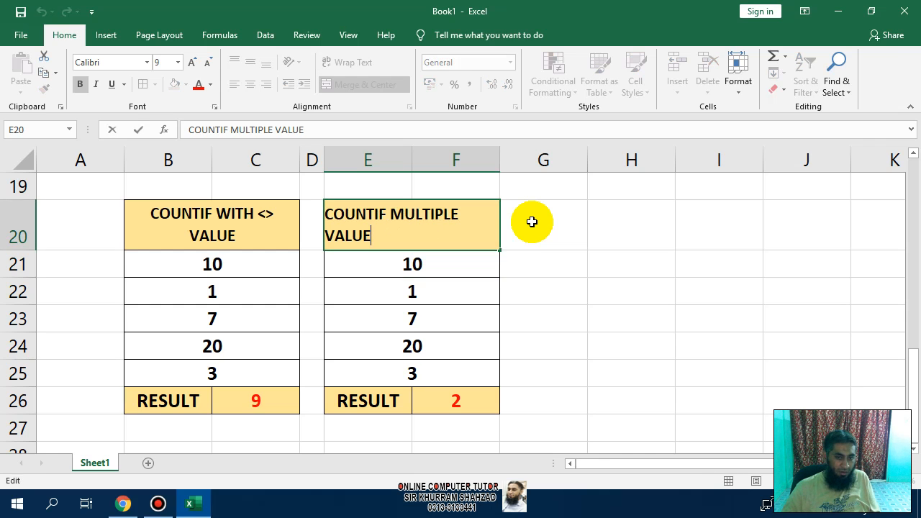
type("COUNT")
key("Return")
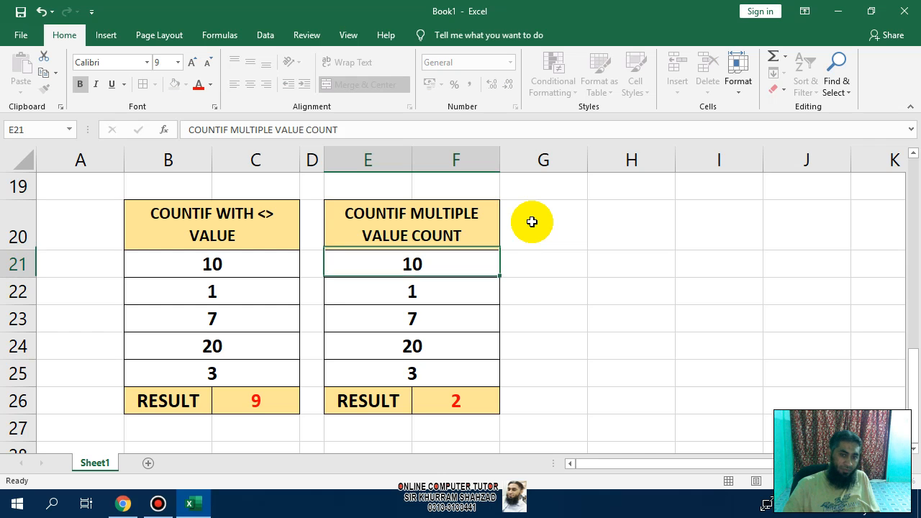
Examine the ranges and criteria of the two added COUNTIF functions in the F26 formula.
key("Down")
key("Down")
key("Down")
key("Down")
key("Down")
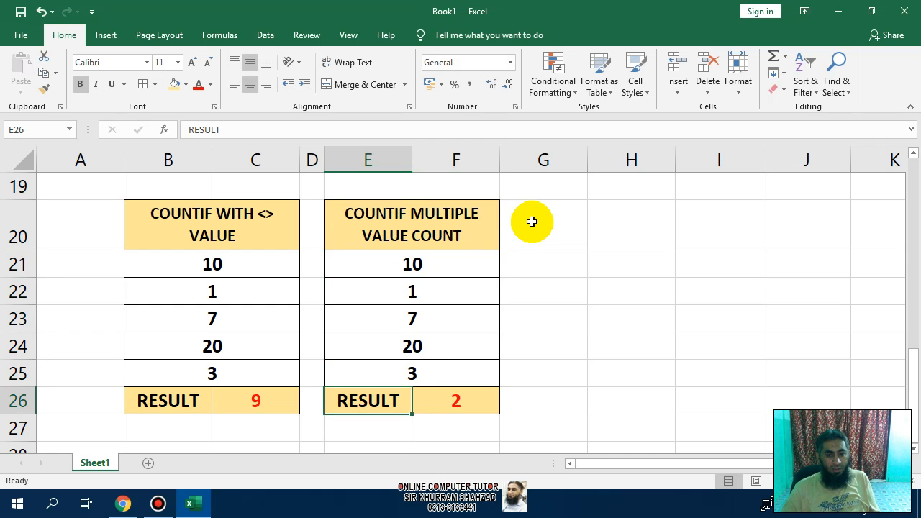
key("Right")
key("F2")
key("Left")
key("Left")
key("Left")
key("Left")
key("Left")
key("Left")
key("Left")
key("Left")
key("Left")
key("Left")
key("Left")
key("Left")
key("Left")
key("Left")
key("Left")
key("Left")
key("Left")
key("Left")
key("Left")
key("Left")
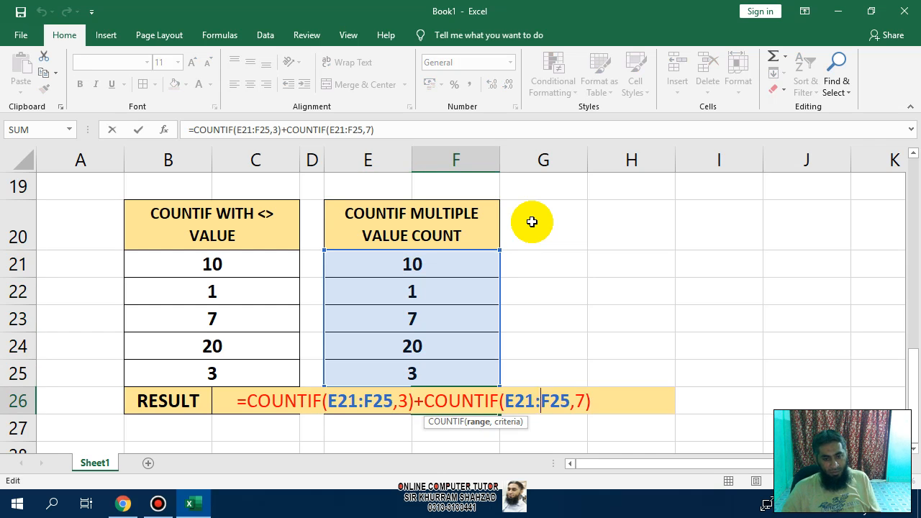
key("Right")
key("Right")
key("Right")
key("Right")
key("Right")
key("Right")
key("Right")
key("Right")
key("Right")
key("Right")
key("Right")
key("Right")
key("Right")
key("Right")
key("Right")
key("Right")
key("Right")
key("Right")
key("Right")
key("Right")
key("Escape")
Set E22 to 3 and E21 to 7 in the multiple-value table, and check the result in F26.
key("Up")
key("Up")
key("Up")
key("Up")
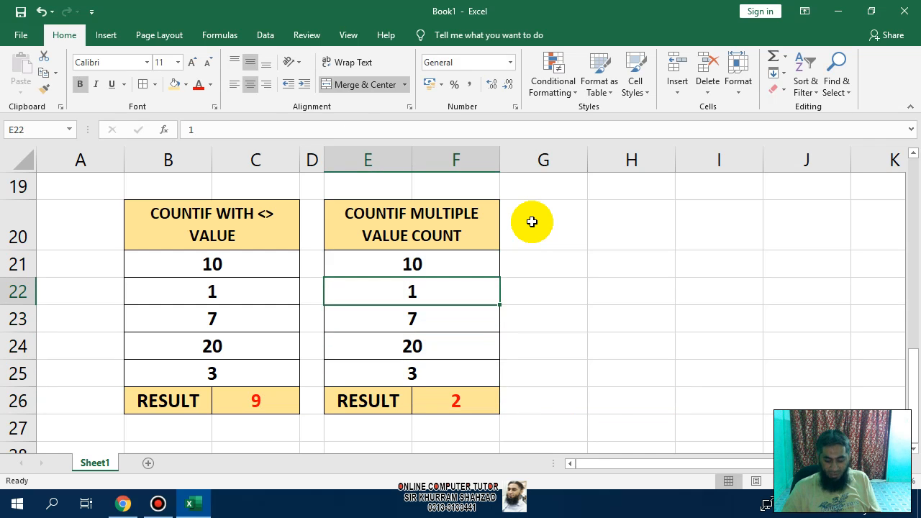
type("3")
key("Return")
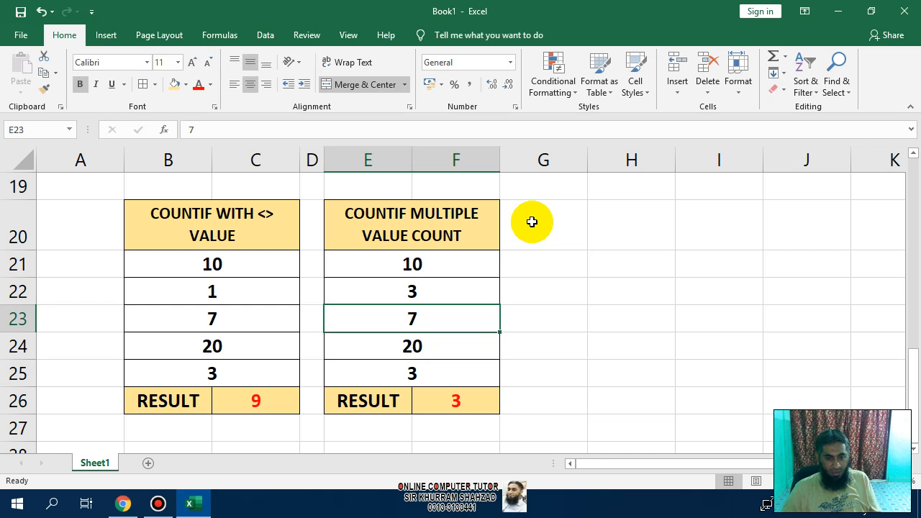
key("Up")
key("Up")
type("7")
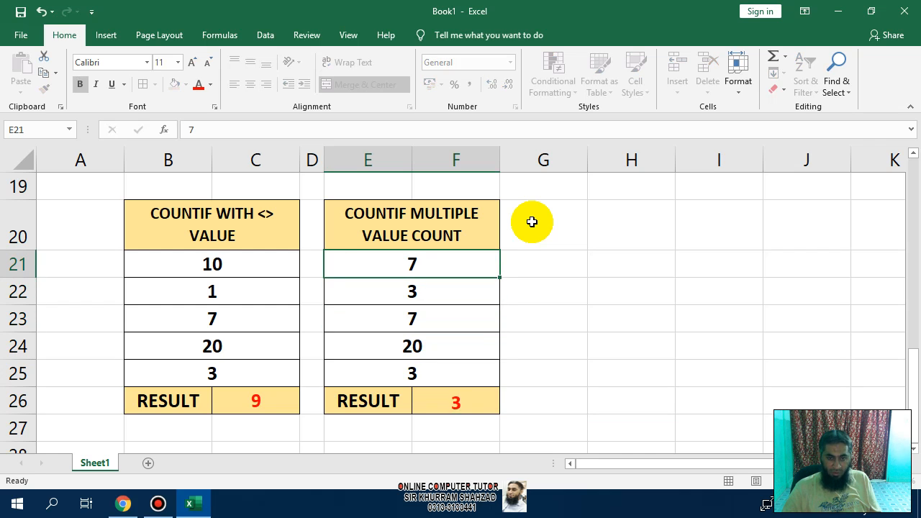
key("Return")
key("Down")
key("Down")
key("Down")
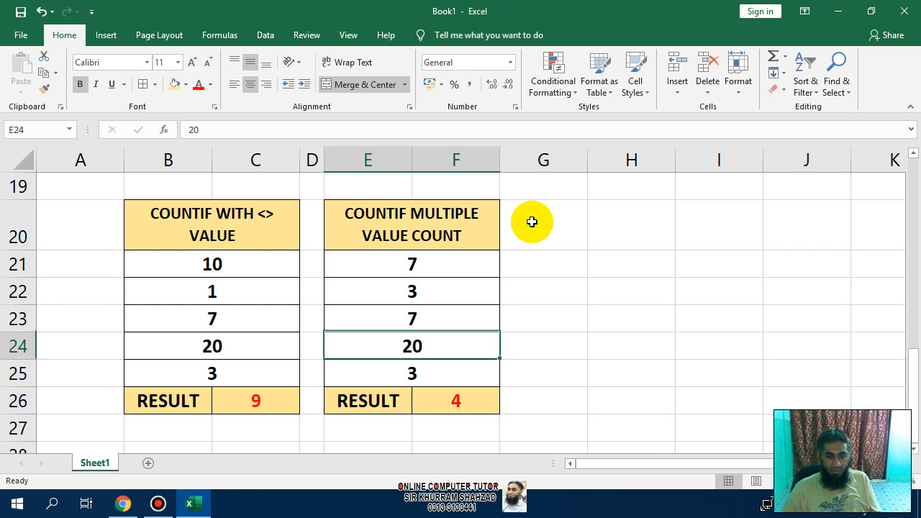
key("Down")
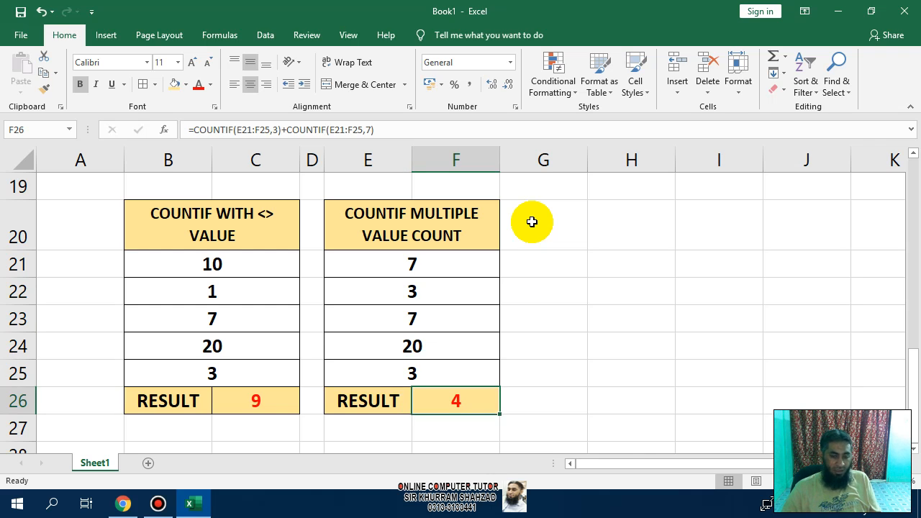
Copy the "COUNTIF WITH <> VALUE" table in B20:C26 and paste the copy at B28.
key("Left")
key("Up")
key("Up")
key("Up")
key("Up")
key("Left")
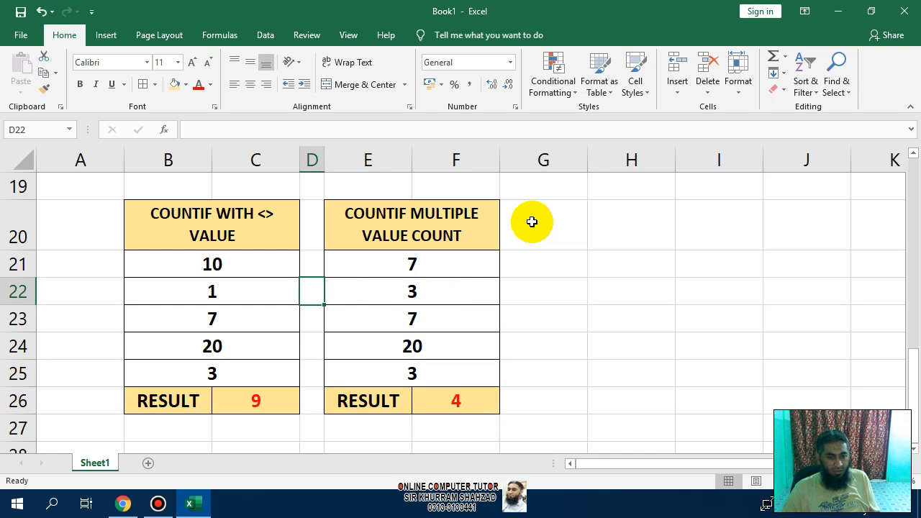
key("Up")
key("Up")
key("Right")
key("Left")
key("Left")
key("shift+Down")
key("shift+Down")
key("shift+Down")
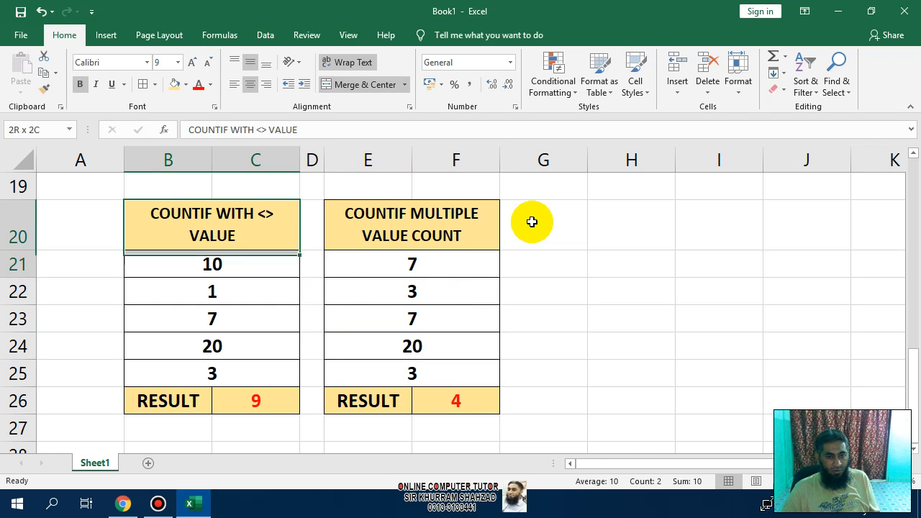
key("shift+Down")
key("shift+Down")
key("shift+Down")
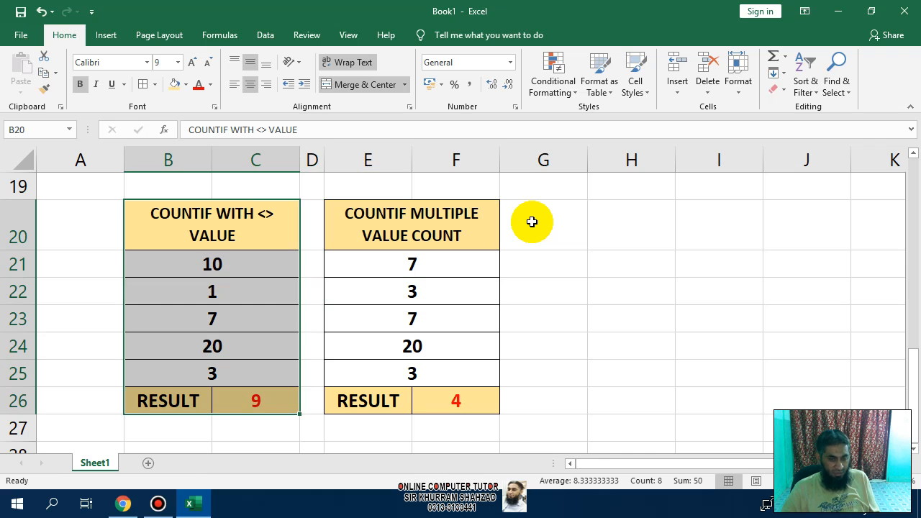
key("ctrl+c")
key("Down")
key("Down")
key("Down")
key("Down")
key("Down")
key("Down")
key("Down")
key("Down")
key("Down")
key("Down")
key("Down")
key("Right")
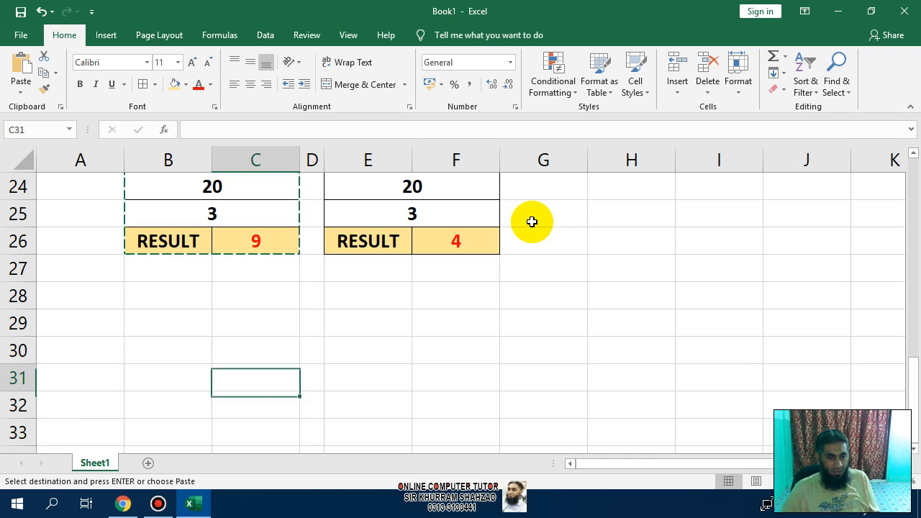
key("Up")
key("Up")
key("Up")
key("Left")
key("ctrl+v")
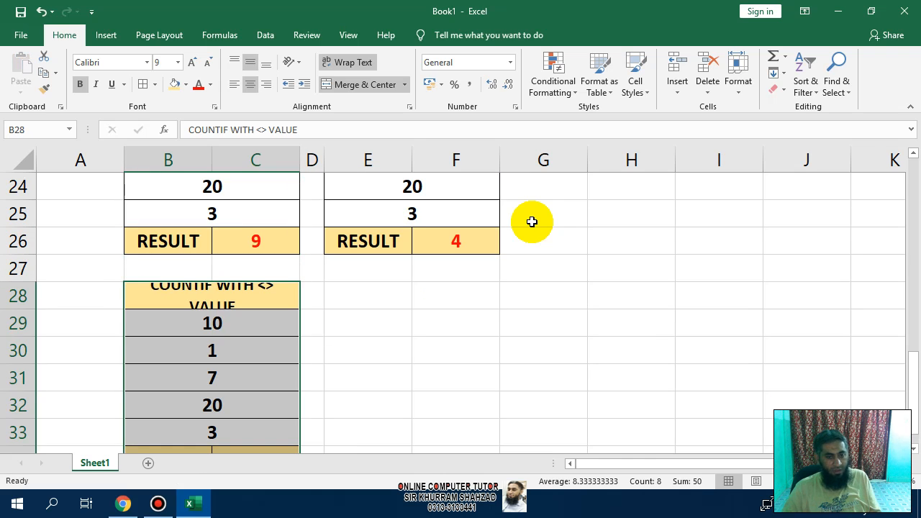
Make row 28 taller and change the copied table's title in B28 to "COUNTIF WITH AVERAGE".
mouse_move(33, 308)
left_mouse_down()
mouse_move(23, 313)
mouse_move(23, 344)
mouse_move(28, 323)
left_mouse_up()
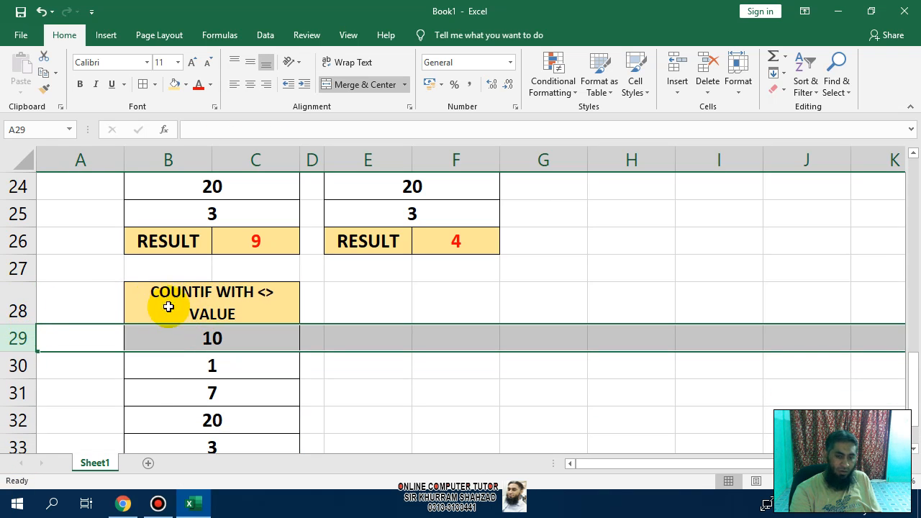
left_click(180, 308)
double_click(192, 309)
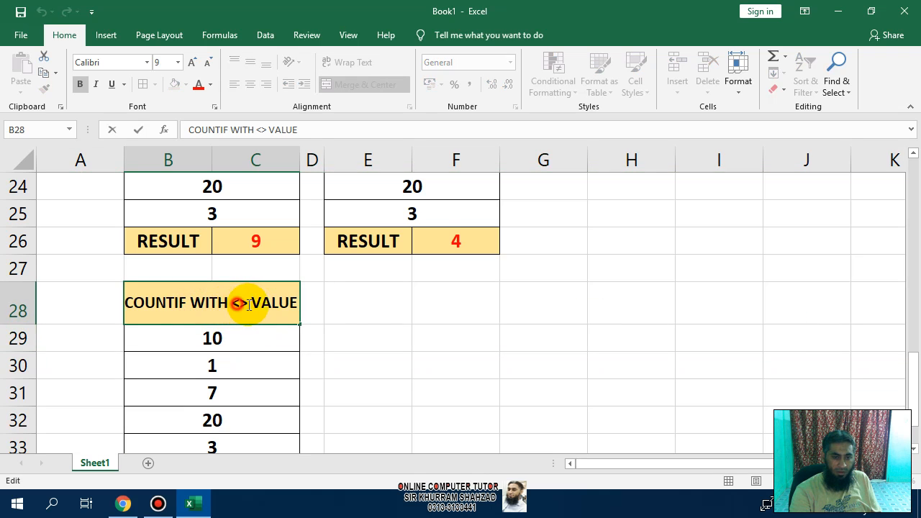
left_click_drag(248, 305, 322, 302)
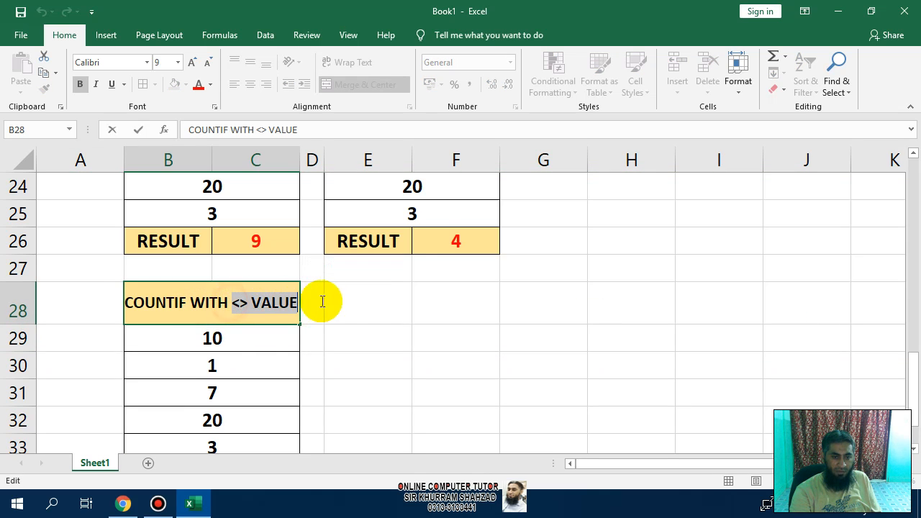
type("AVE")
type("RAGE")
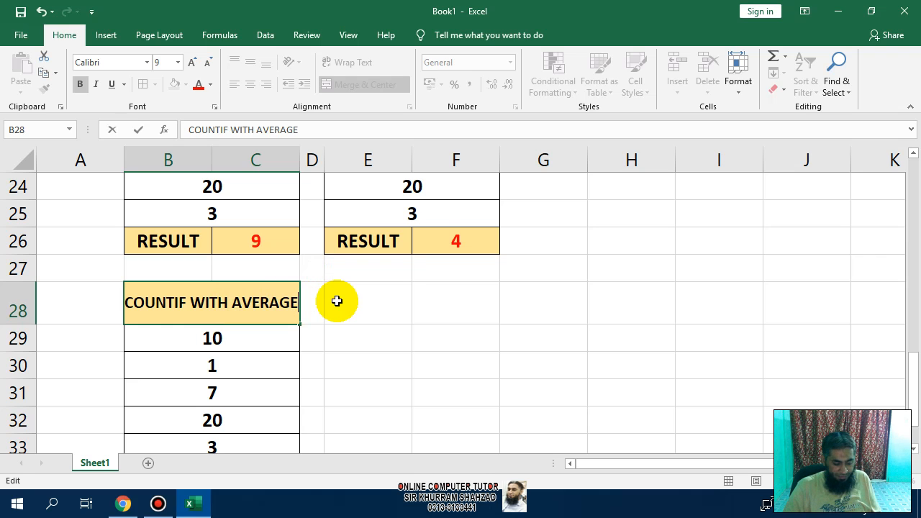
key("Return")
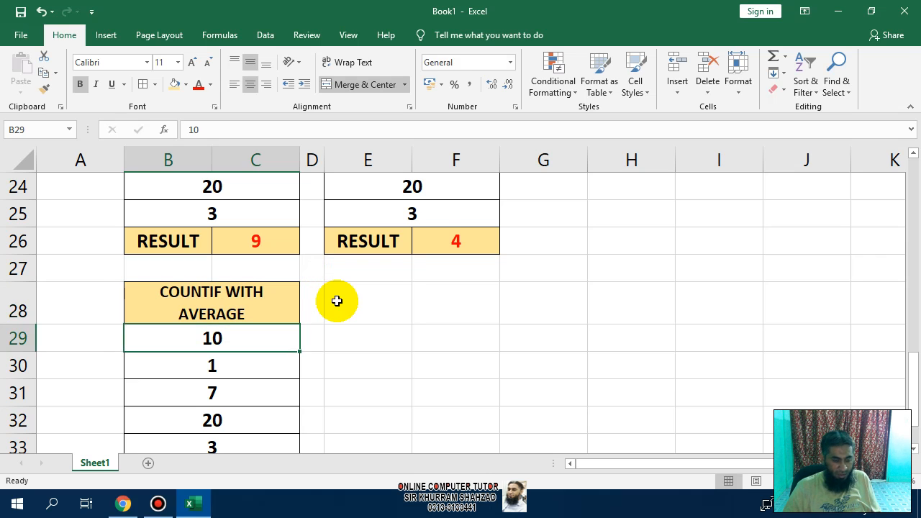
Replace the result formula in C34 with the start of a COUNTIF over the range B29:C33.
key("Down")
key("Down")
key("Down")
key("Down")
key("Down")
key("Down")
key("Down")
key("Down")
key("Down")
key("Down")
key("Down")
key("Up")
key("Up")
key("Up")
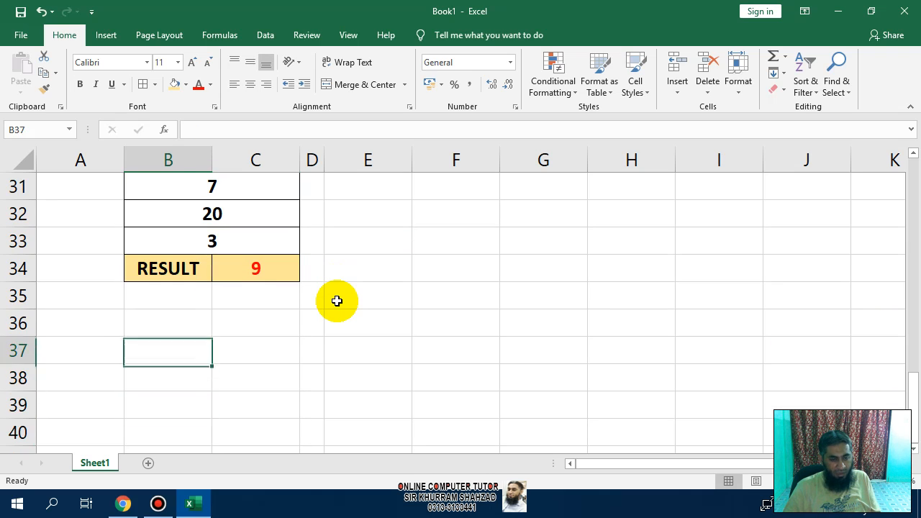
key("Up")
key("Up")
key("Up")
key("Right")
key("Delete")
type("=")
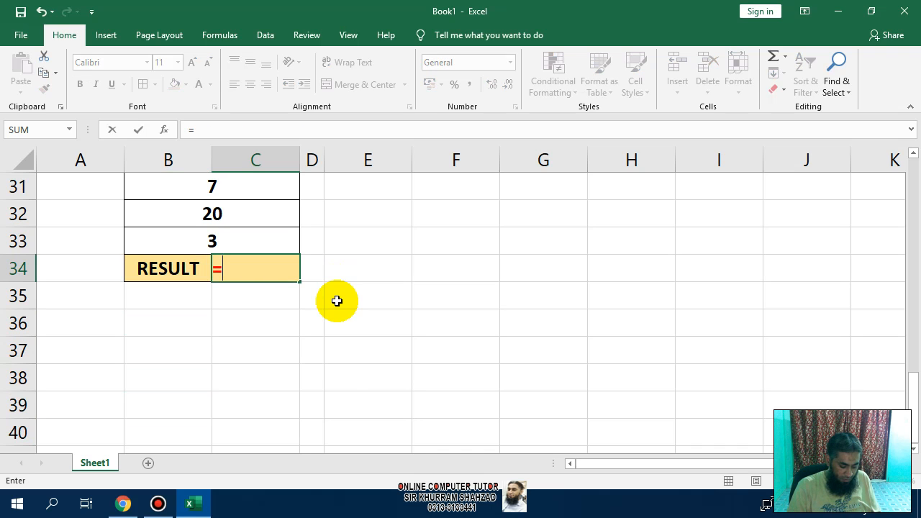
type("COUNTIF")
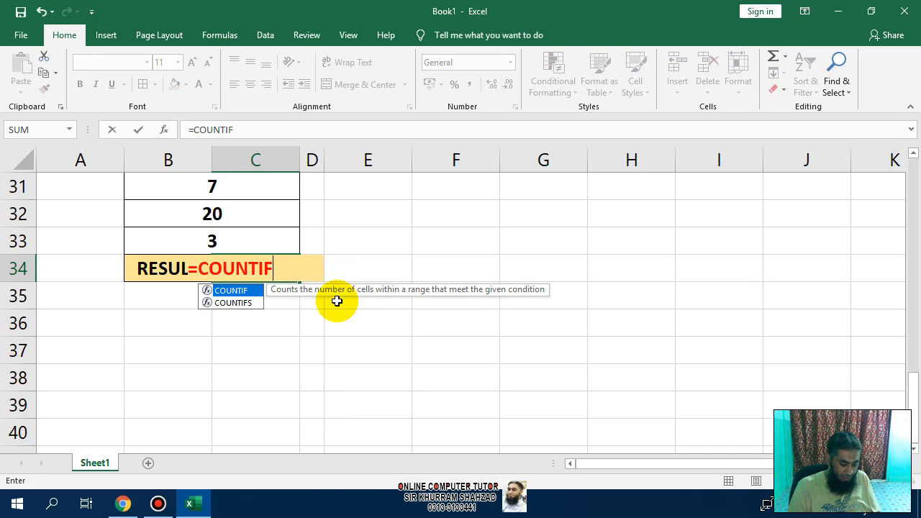
type("(")
key("Up")
key("shift+Up")
key("shift+Up")
key("shift+Up")
key("shift+Up")
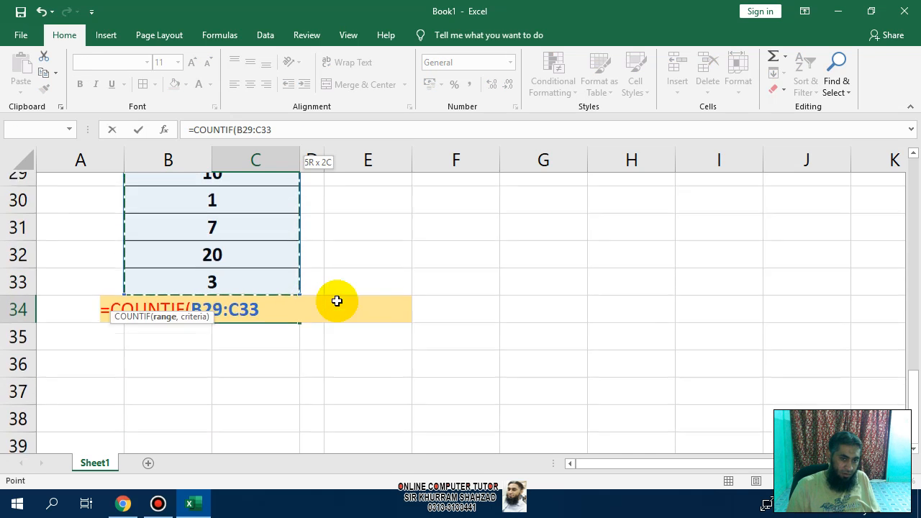
scroll(337, 301, "up", 1)
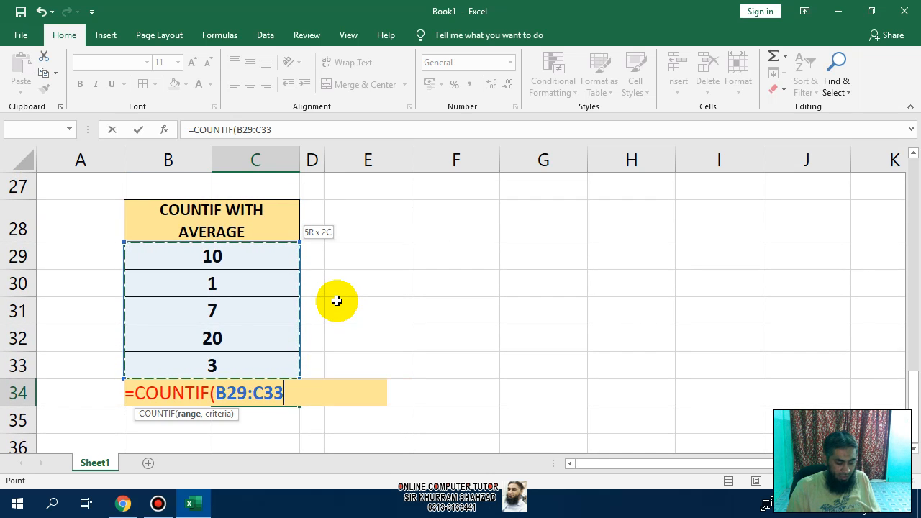
type(",")
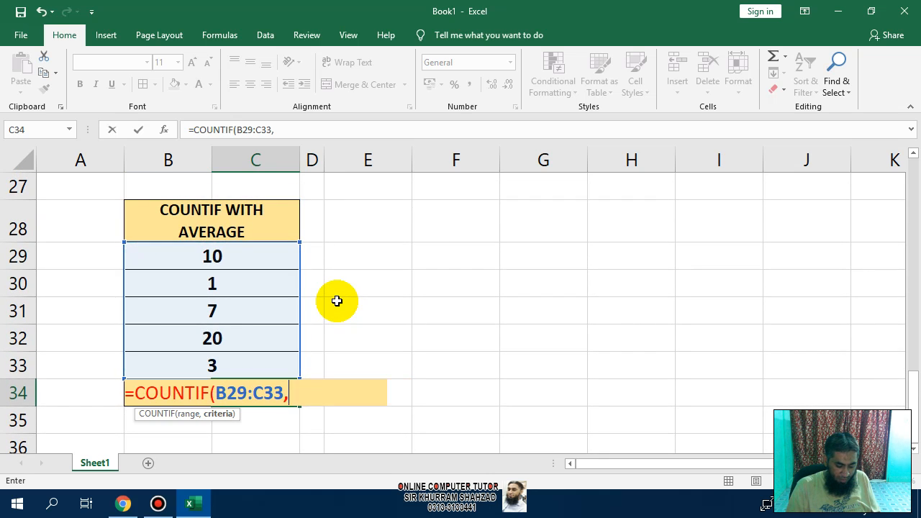
Add the criteria "<"&AVERGAE(B29:C33) to the COUNTIF in C34 and close both functions.
type("\"<")
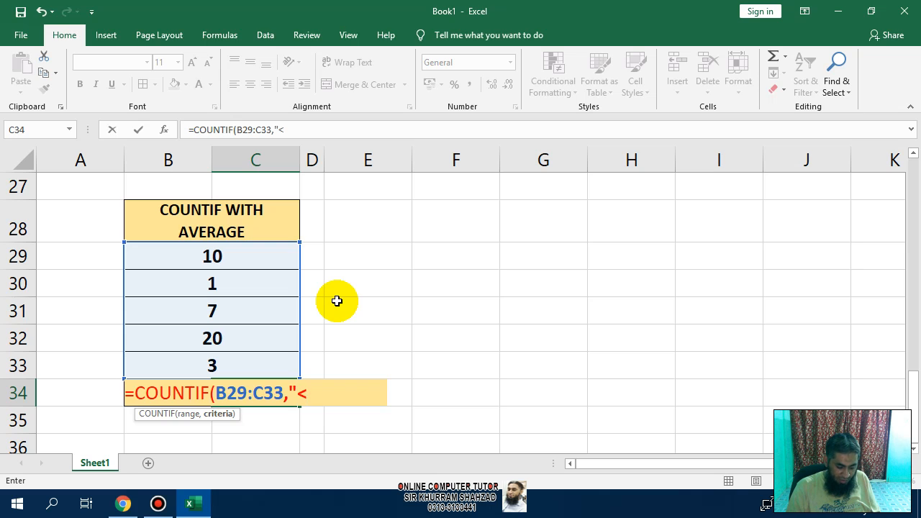
type("\"")
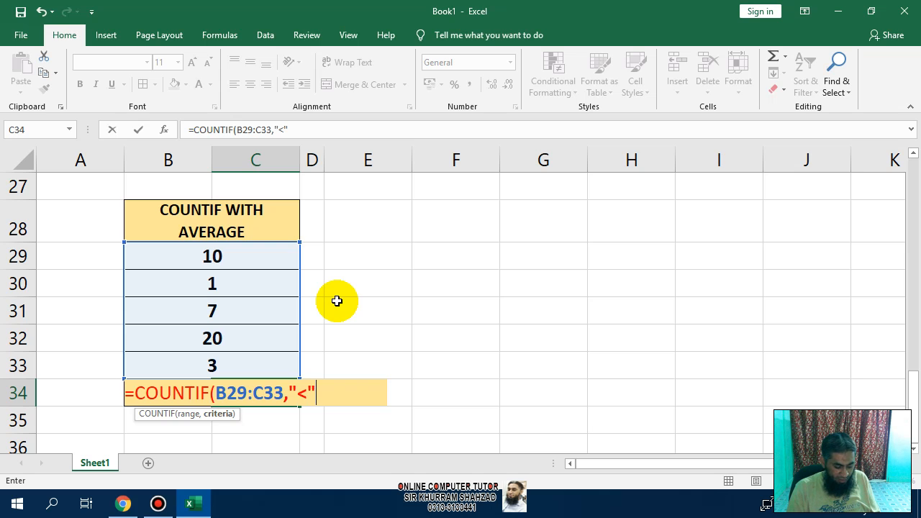
type("&")
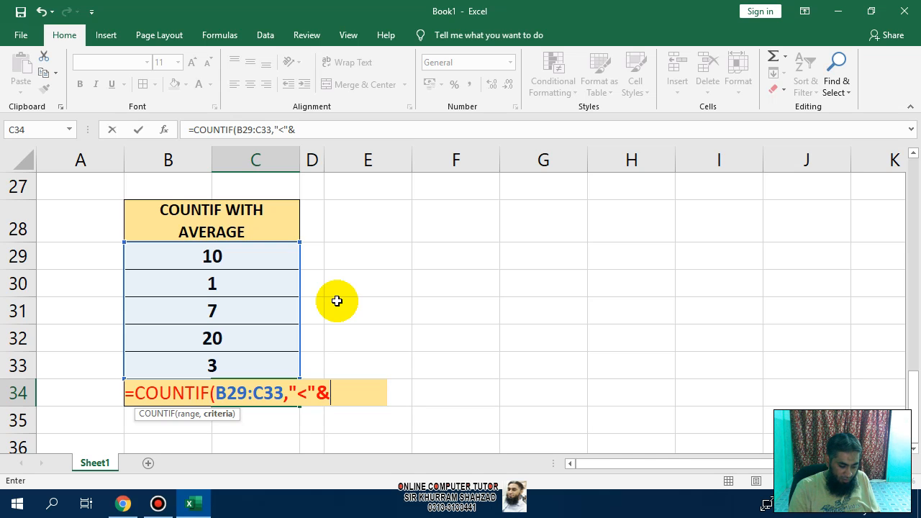
type("AVERGA")
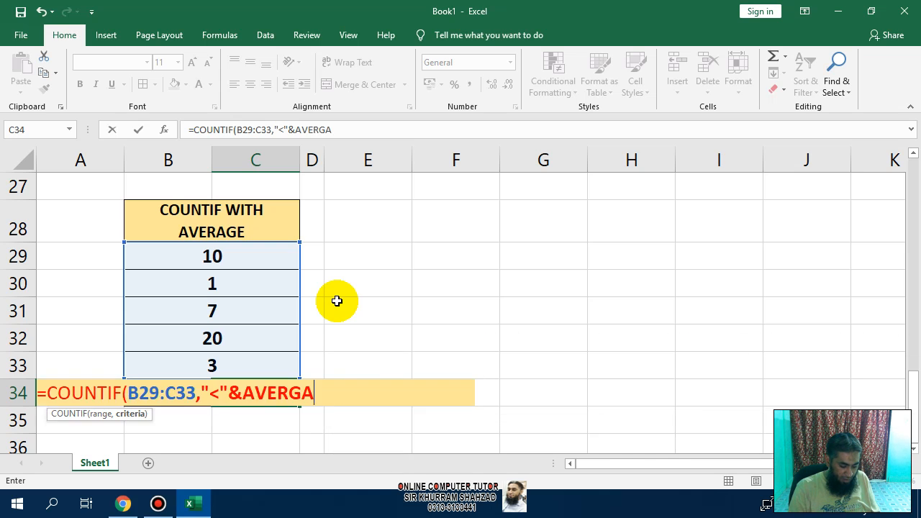
type("E(")
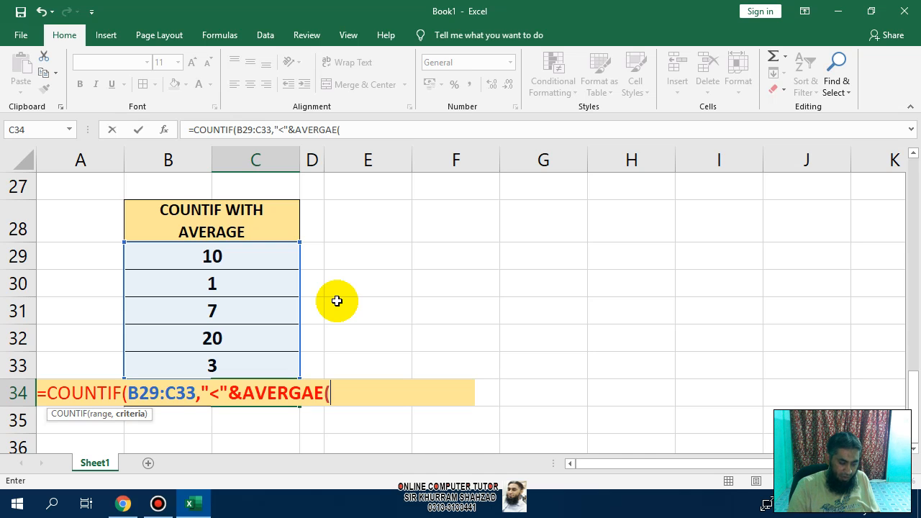
key("Up")
key("shift+Up")
key("shift+Up")
key("shift+Up")
key("shift+Up")
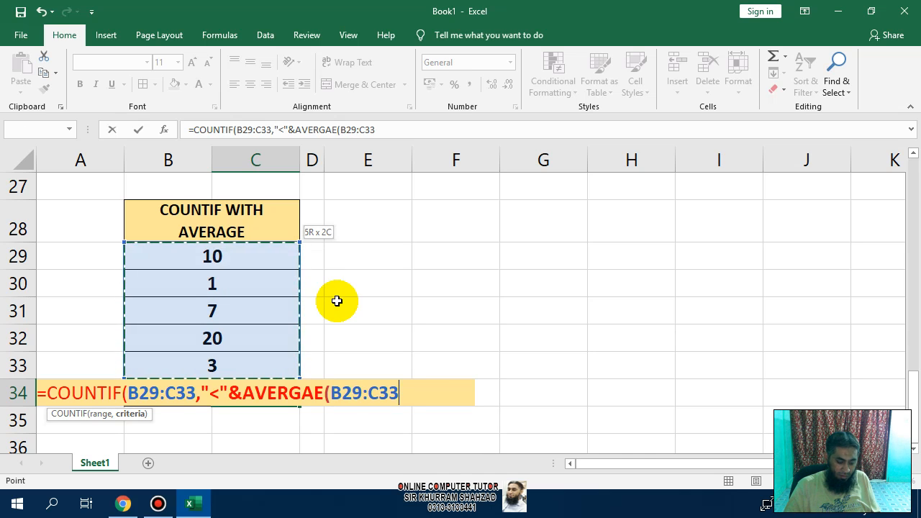
type(")")
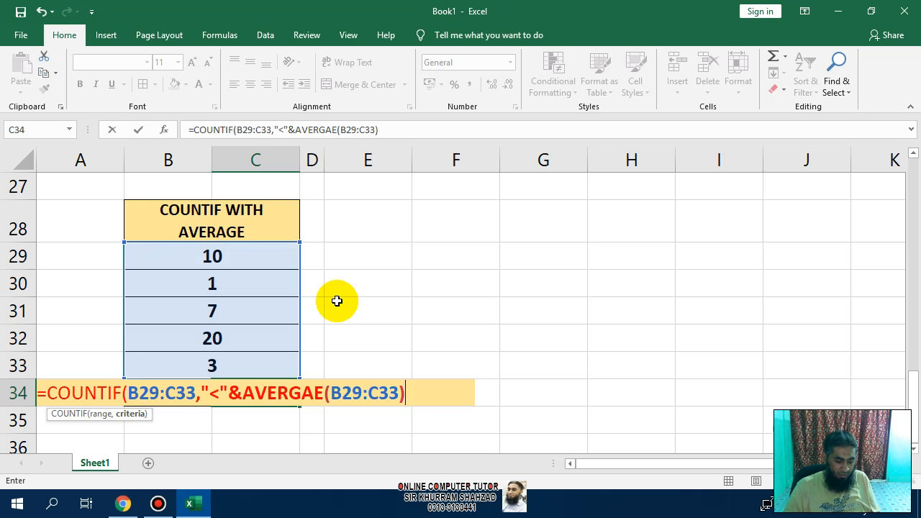
type(")")
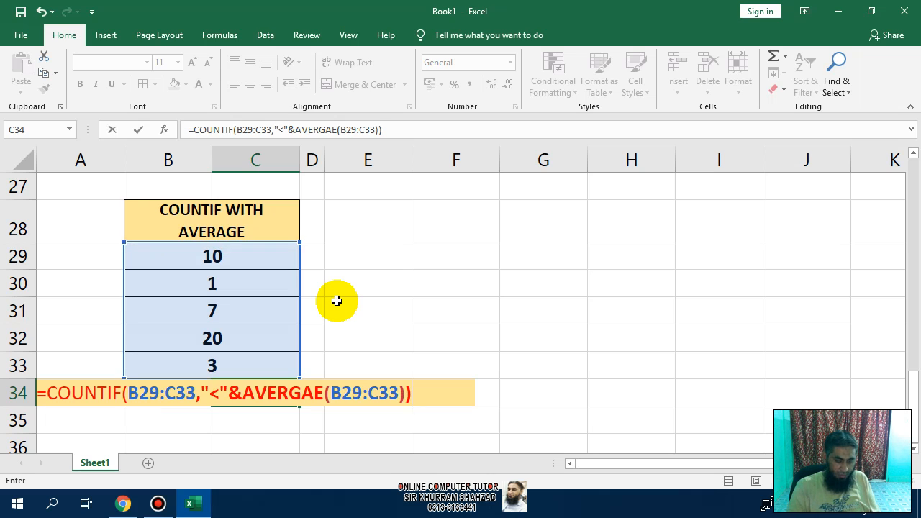
Try to enter the C34 formula with its closing parentheses and the final digit of the last range removed.
type(")")
key("BackSpace")
key("BackSpace")
key("BackSpace")
key("BackSpace")
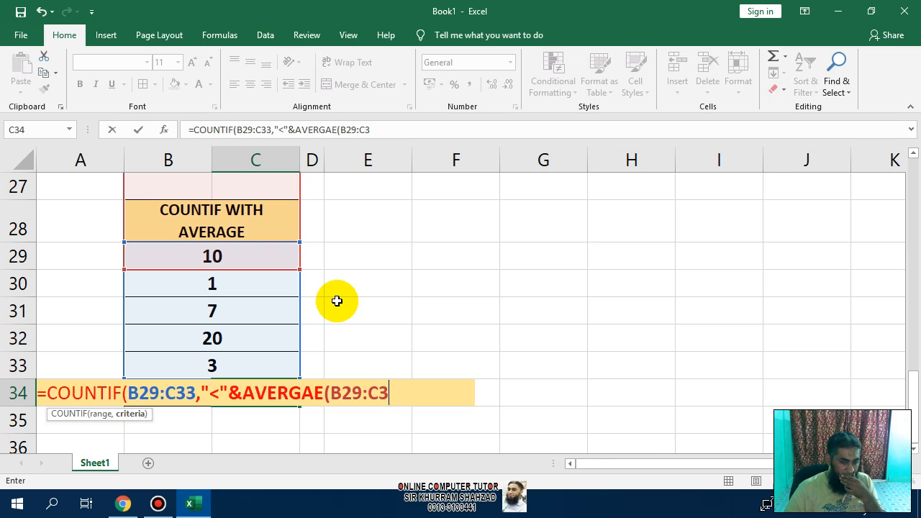
key("Return")
key("Return")
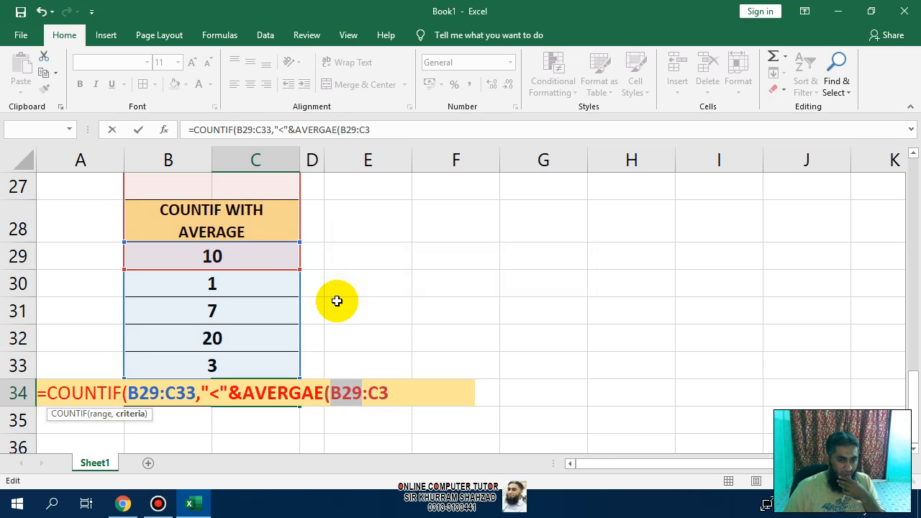
Examine the range and criteria arguments of the unfinished COUNTIF formula in C34.
key("Left")
key("Left")
key("Left")
key("Left")
key("Left")
key("Left")
key("Left")
key("Left")
key("Left")
key("Left")
key("Left")
key("Left")
key("Left")
key("Left")
key("Left")
key("Left")
key("Left")
key("Left")
key("Left")
key("Left")
key("Left")
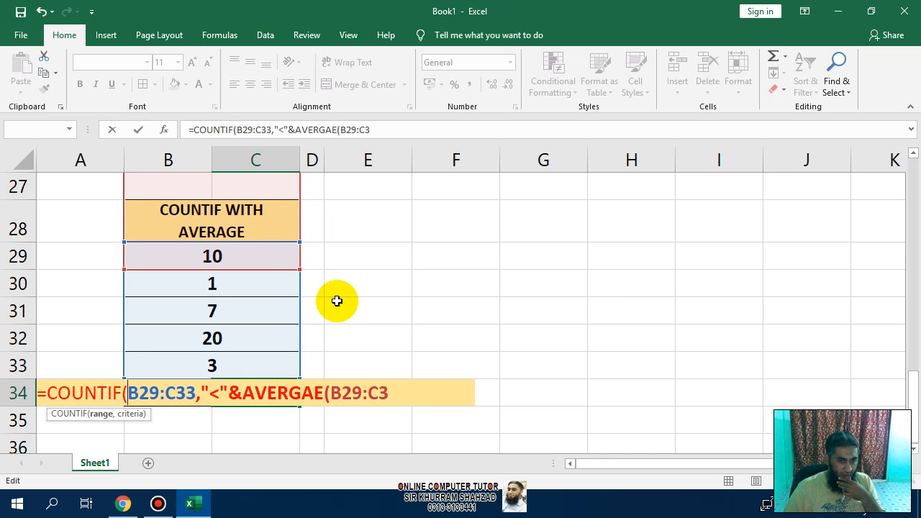
key("Right")
key("Right")
key("Right")
key("Right")
key("Right")
key("Right")
key("Right")
key("Right")
key("Right")
key("Right")
key("Right")
key("Right")
key("Right")
key("Right")
key("Right")
key("Right")
key("Right")
key("Right")
key("Right")
key("Right")
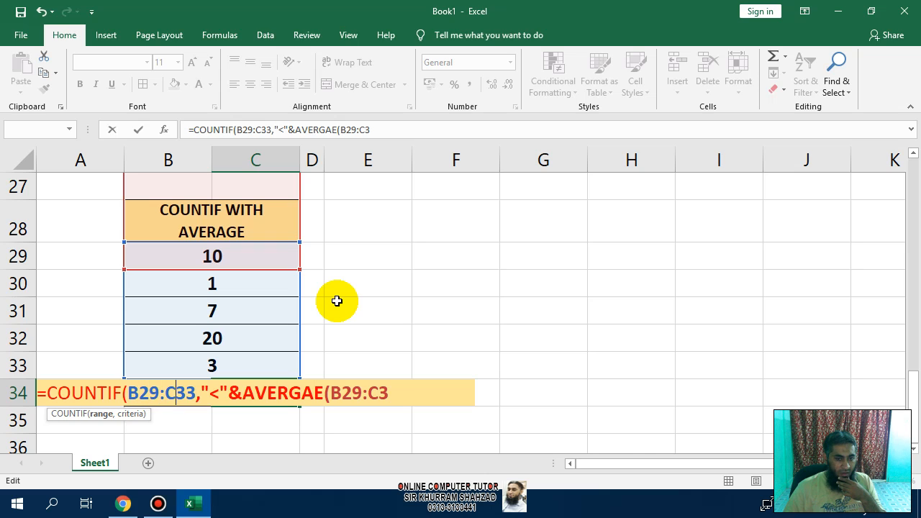
key("Right")
key("Right")
key("Right")
key("Right")
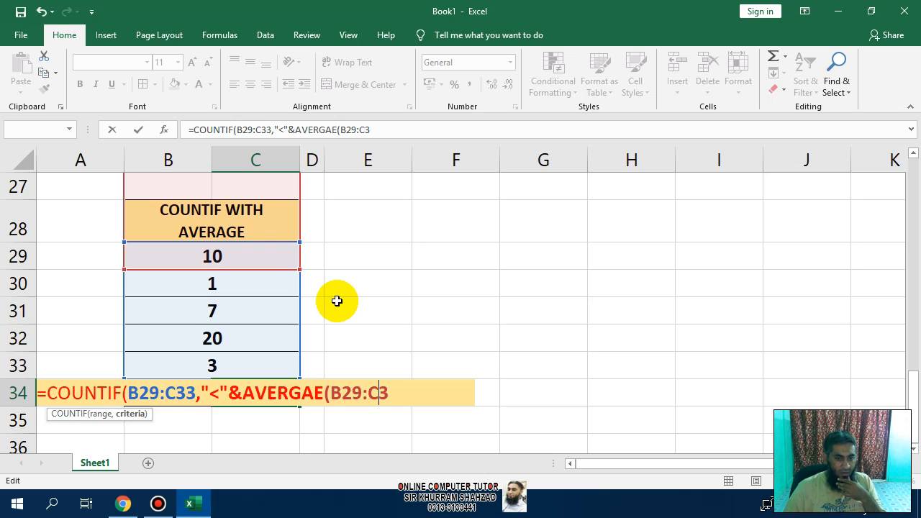
Reselect B29:C33 as the nested AVERGAE argument in C34, close both functions and enter the formula.
key("BackSpace")
key("BackSpace")
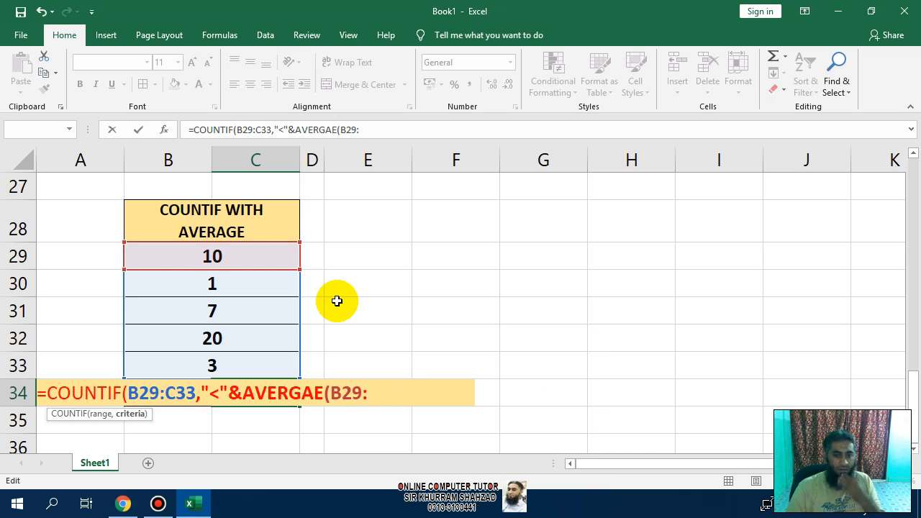
key("BackSpace")
key("BackSpace")
key("BackSpace")
key("BackSpace")
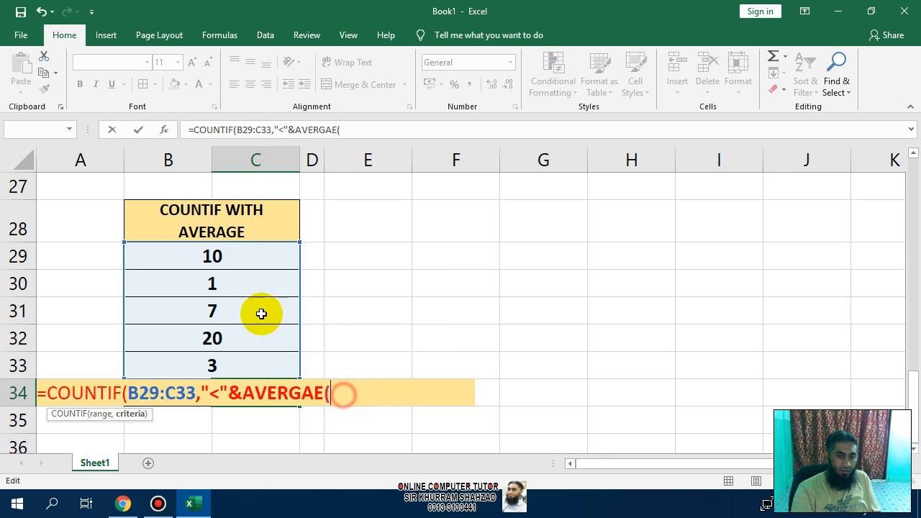
left_click_drag(241, 252, 249, 365)
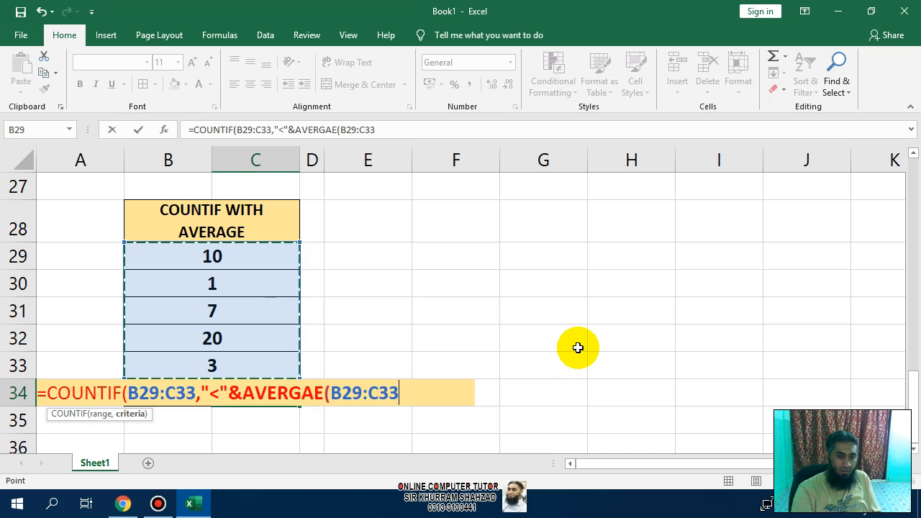
type("))")
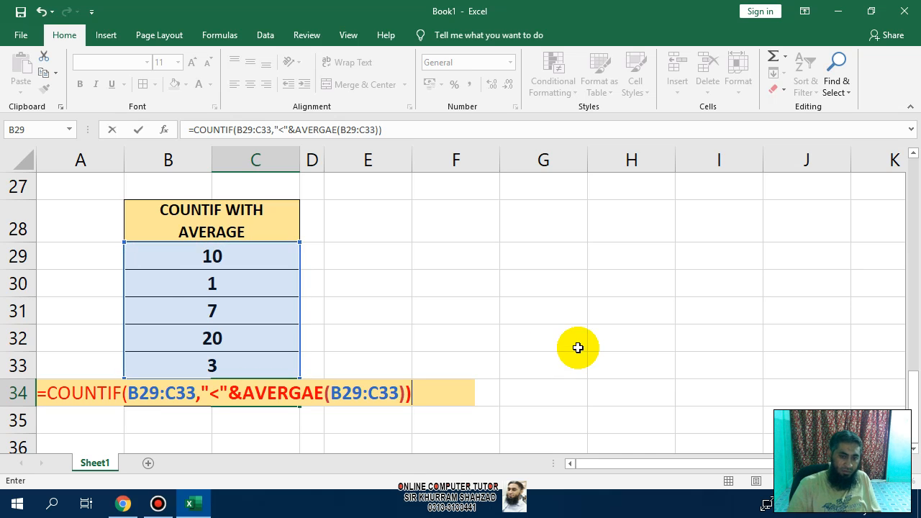
key("Return")
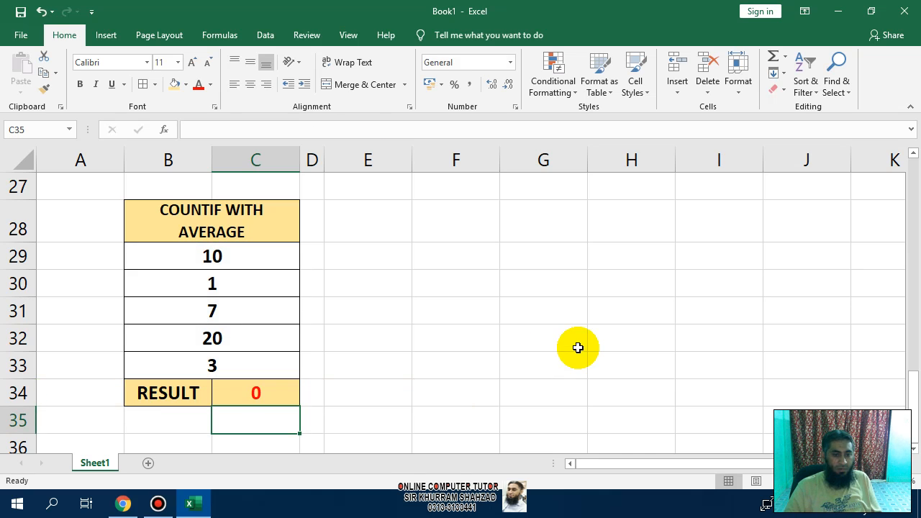
Inspect the COUNTIF formula in C34, including its "<"& criteria and nested function.
key("Up")
key("F2")
key("Escape")
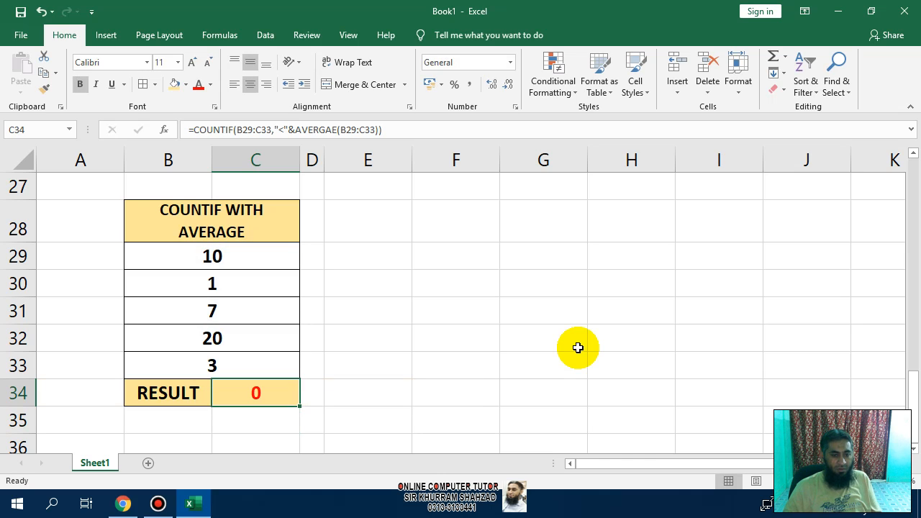
key("F2")
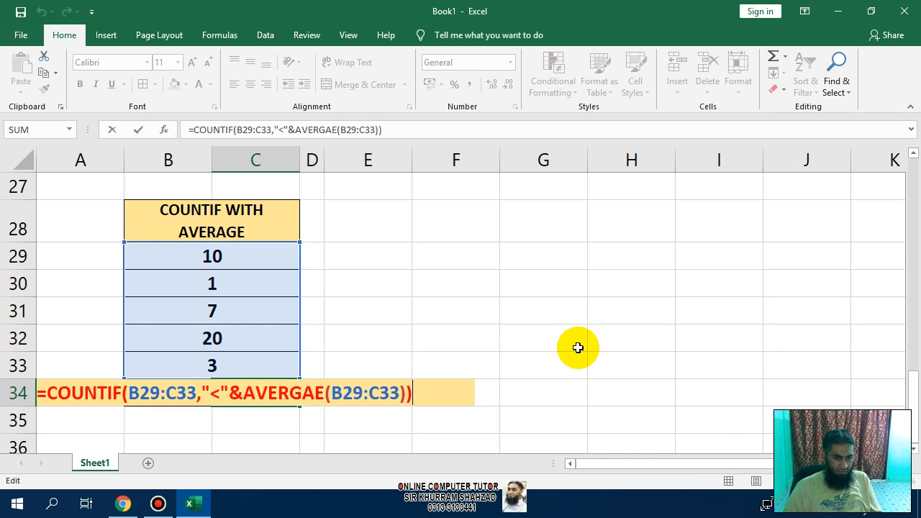
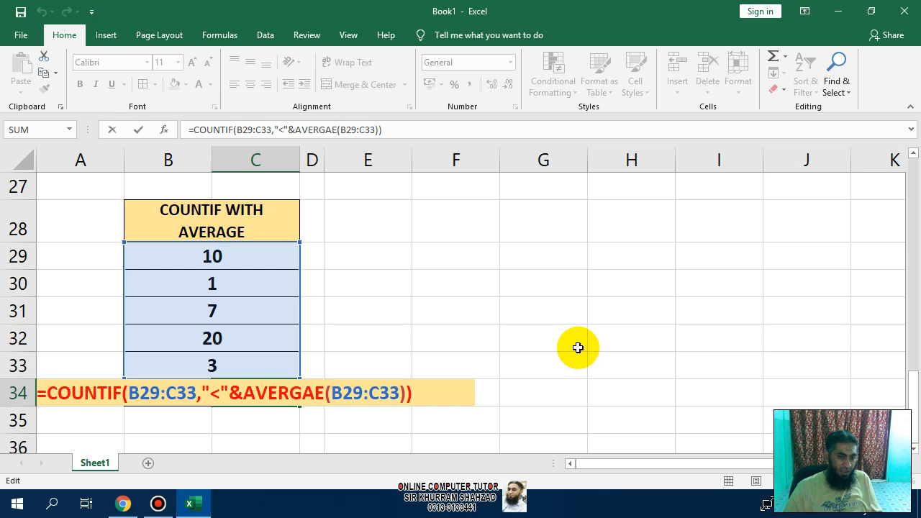
key("Return")
Review the title and the values in B28:B33 of the "COUNTIF WITH AVERAGE" table.
key("Left")
key("Up")
key("Up")
key("Up")
key("Up")
key("Up")
key("Up")
key("Up")
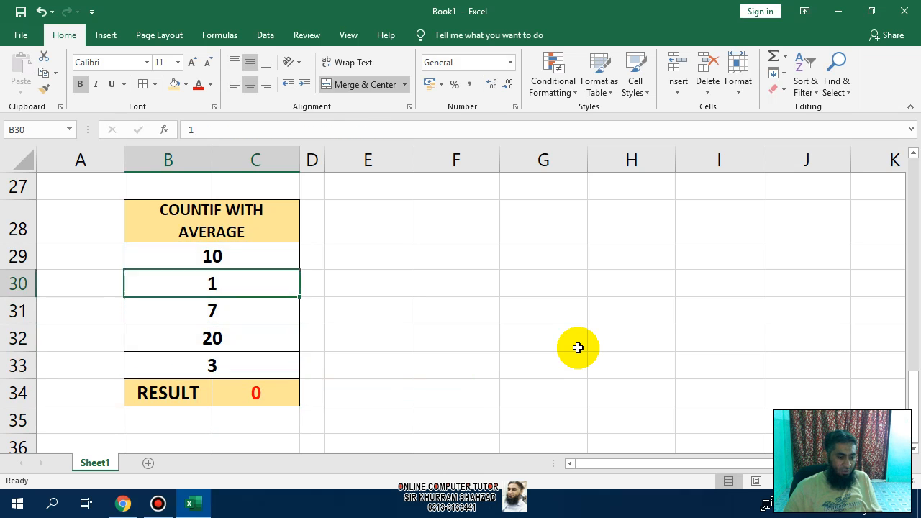
key("Up")
key("Down")
key("Down")
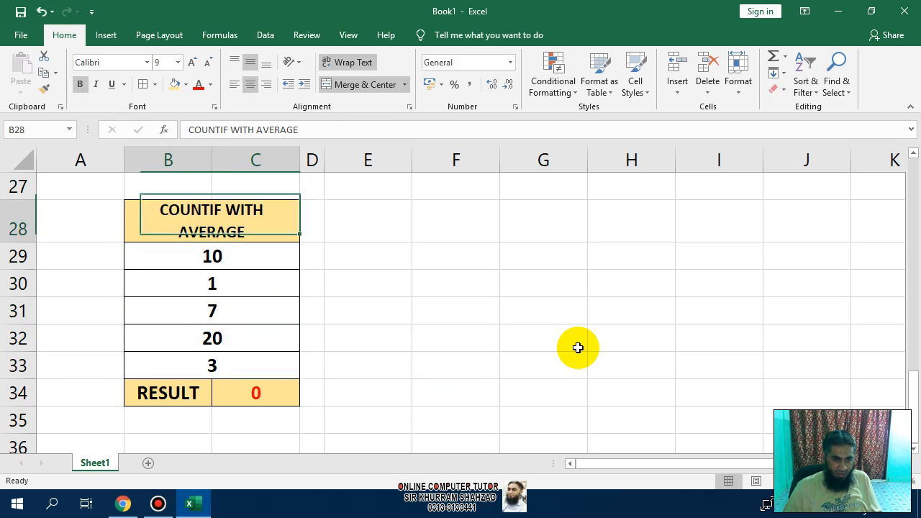
key("F2")
key("Return")
key("Down")
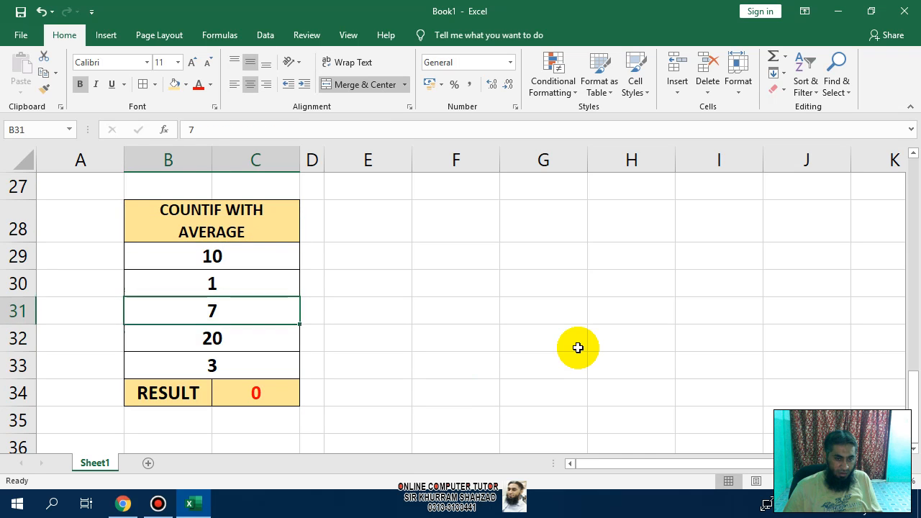
Recheck the COUNTIF formula in C34, covering its B29:C33 ranges and the nested AVERGAE function.
key("Down")
key("Down")
key("Down")
key("Right")
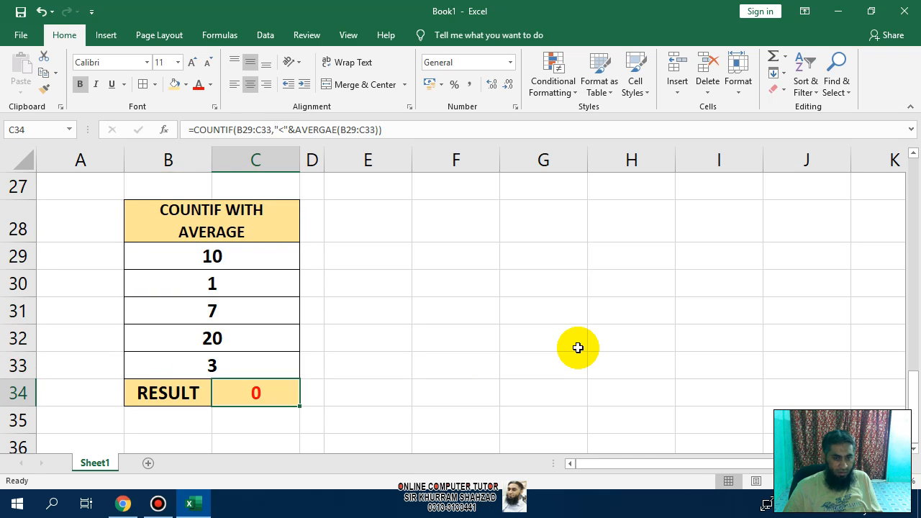
key("F2")
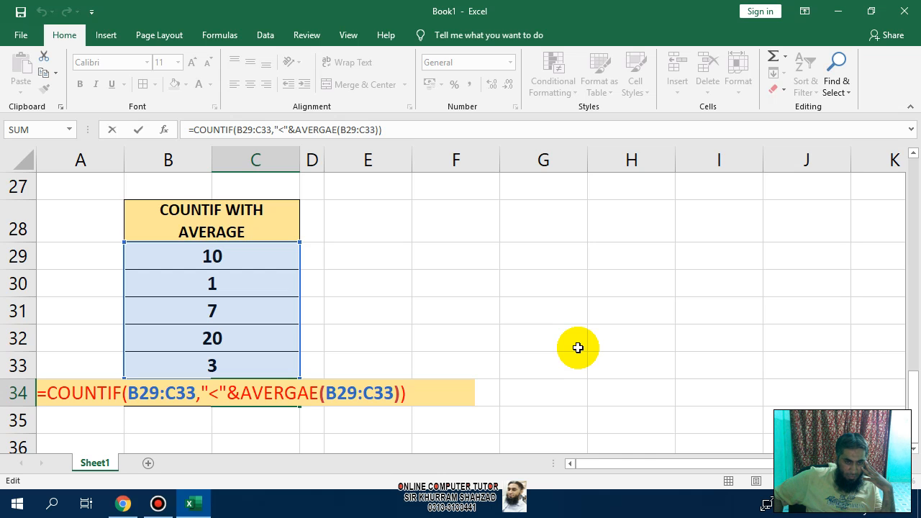
key("Return")
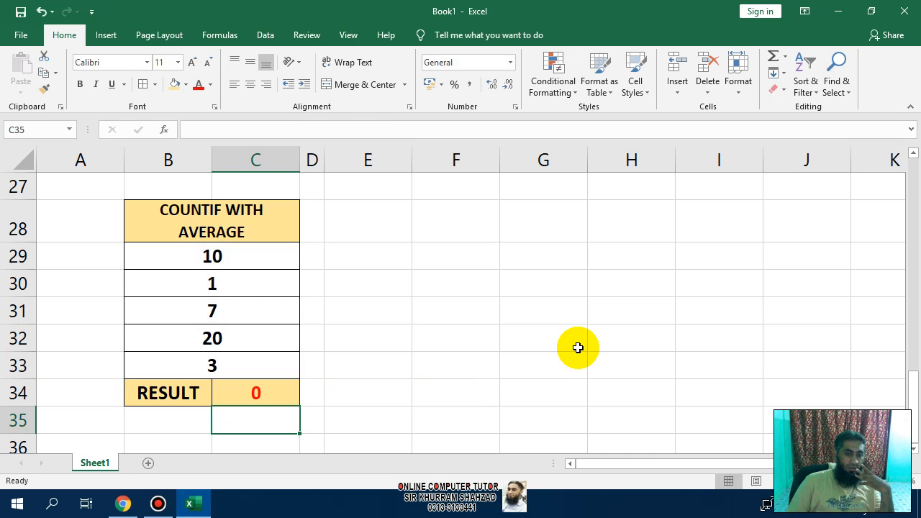
Merge and center the sheet title across B1:F1 with middle alignment and enlarge its font to size 16.
scroll(425, 303, "up", 5)
scroll(425, 303, "up", 4)
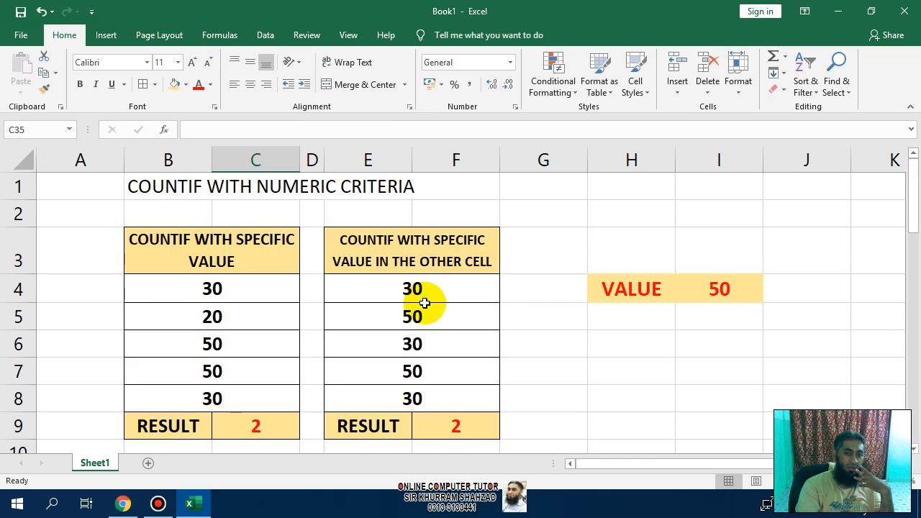
left_click_drag(457, 180, 194, 166)
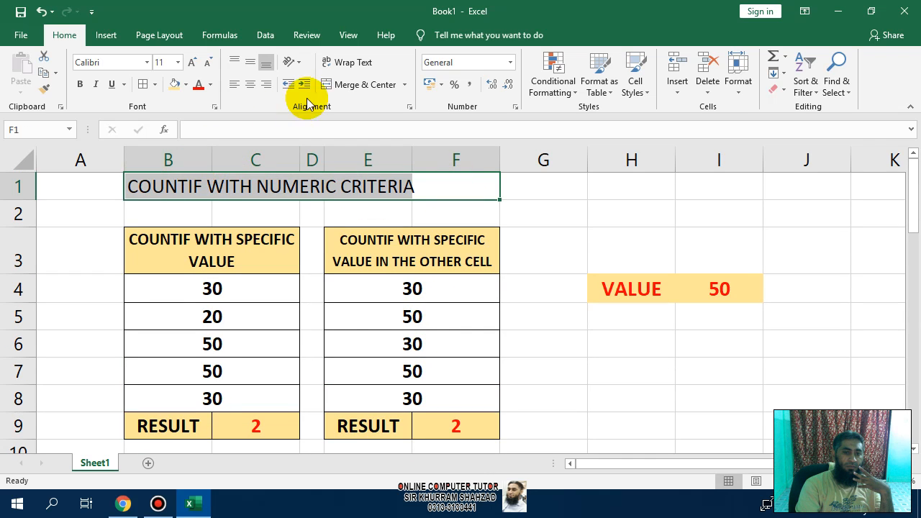
left_click(351, 85)
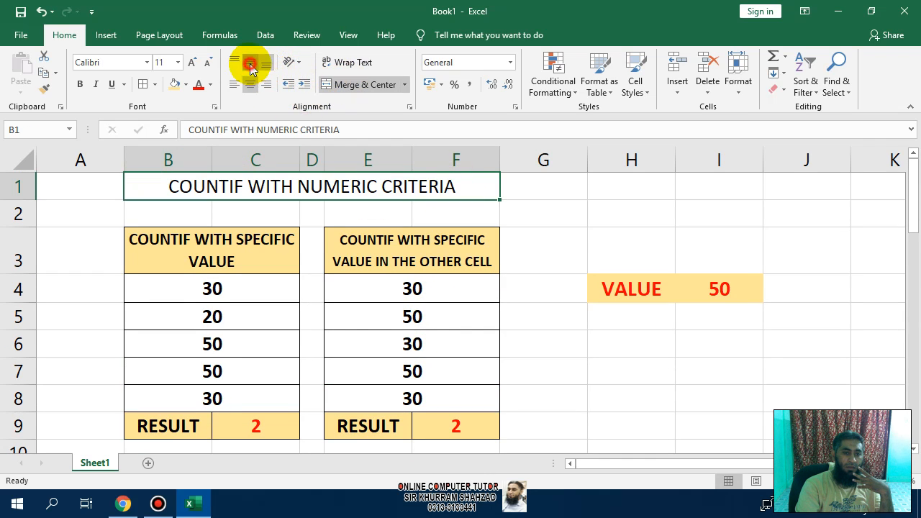
left_click(192, 65)
left_click(192, 66)
left_click(193, 66)
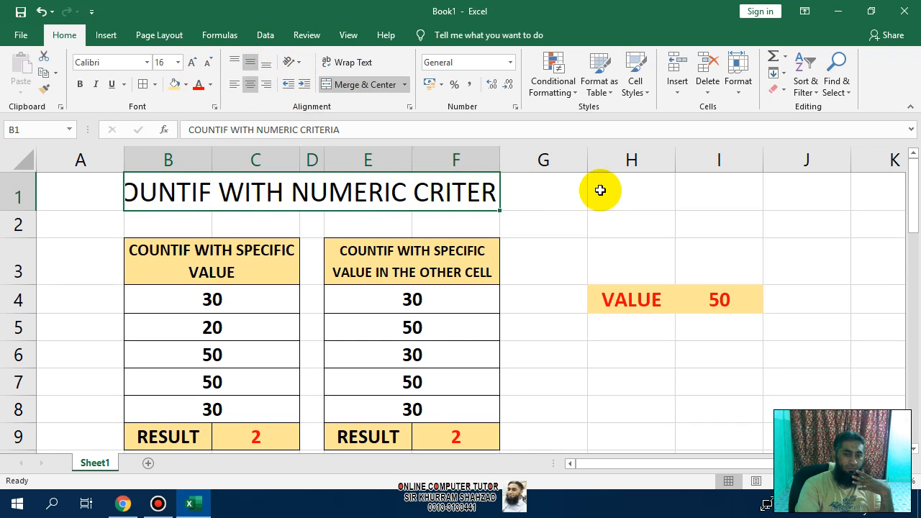
Extend the merged and centered "COUNTIF WITH NUMERIC CRITERIA" title across B1:I1 and make it bold.
left_click_drag(690, 189, 177, 165)
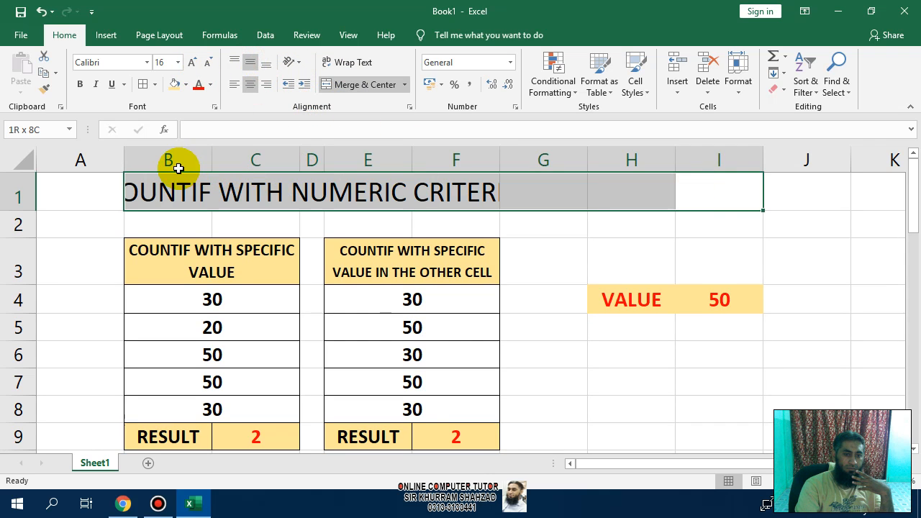
left_click(341, 84)
left_click(365, 85)
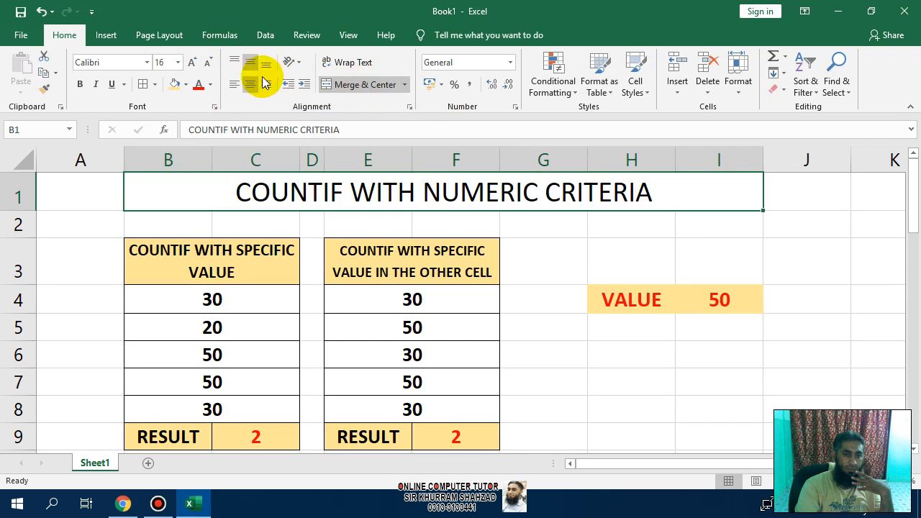
left_click(79, 84)
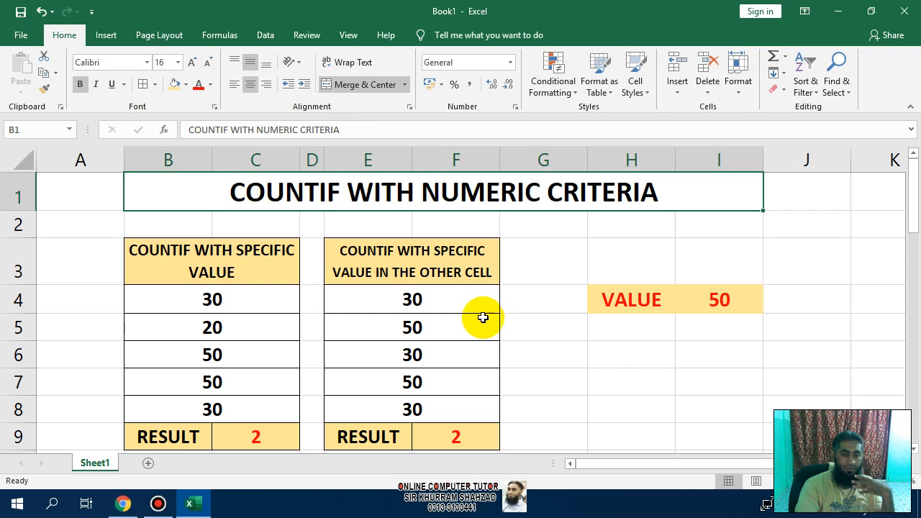